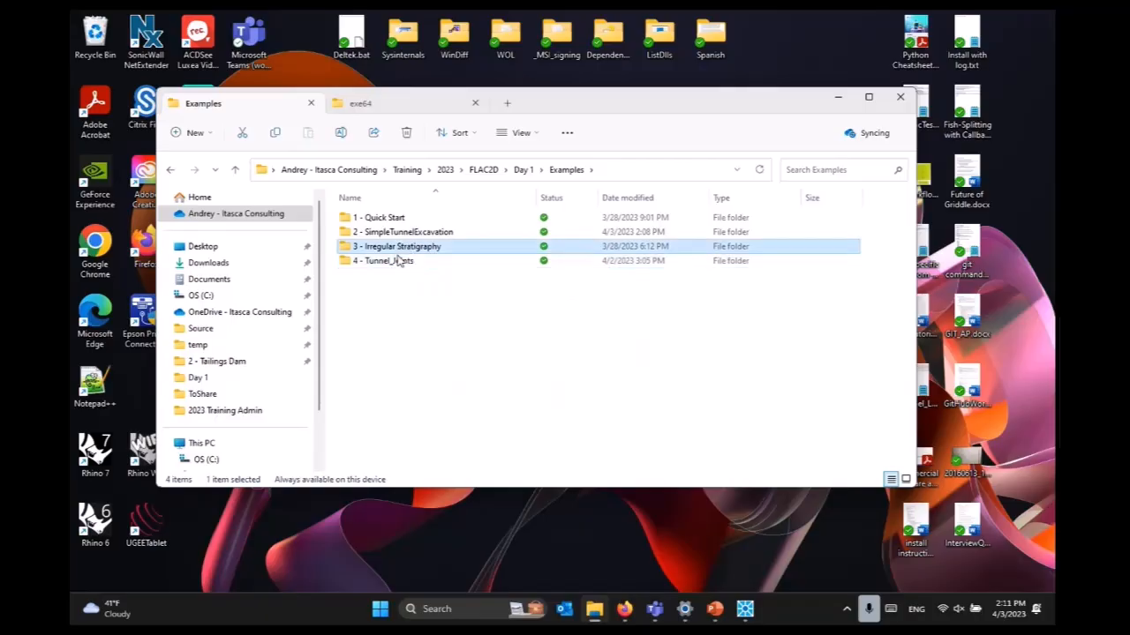
Check the contents of the 3 - Irregular Stratigraphy example folder and open the 4 - Tunnel_Joints folder
left_click(381, 251)
double_click(433, 249)
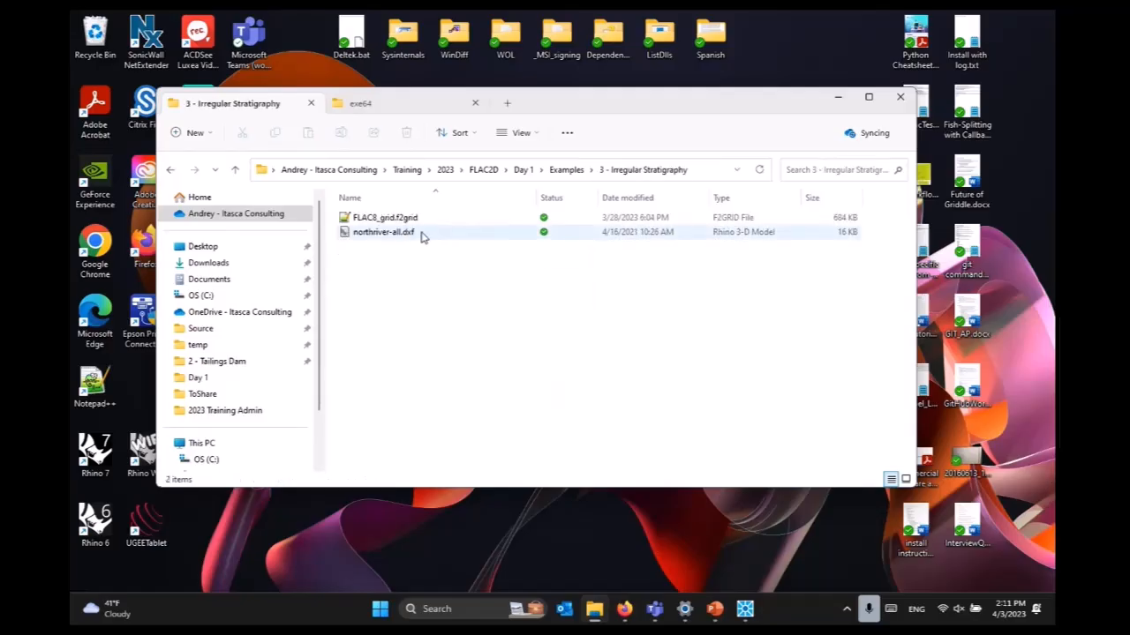
key("alt+Up")
left_click(404, 262)
double_click(404, 262)
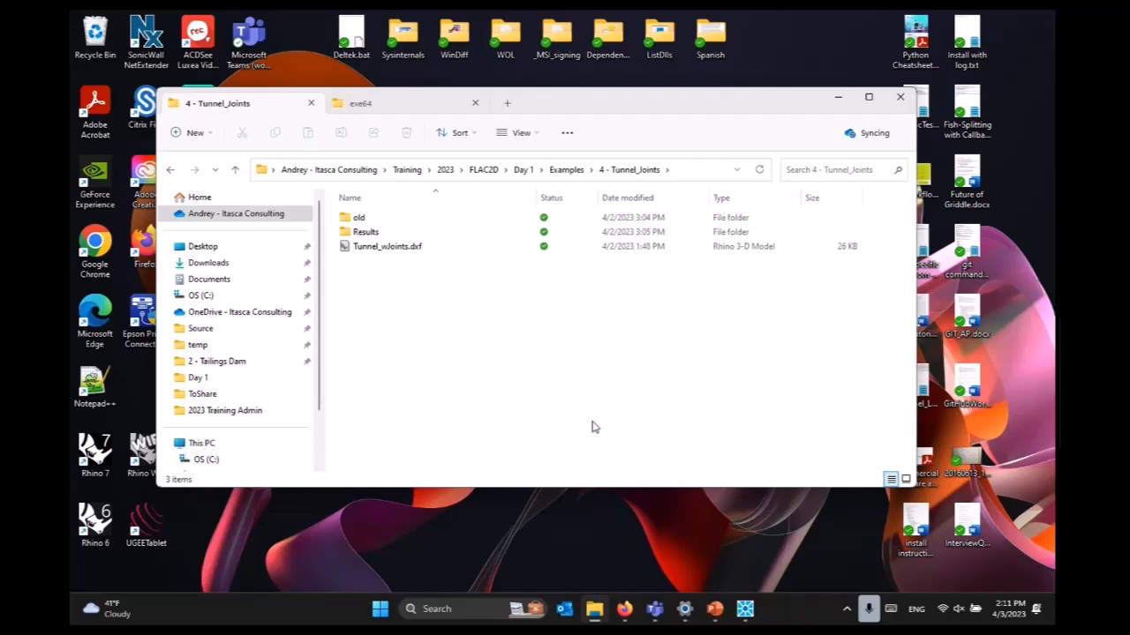
Launch FLAC2D 9.0, discarding the autosaved MyTunnelExcavation version and starting without a project
key("super")
type("flac2d")
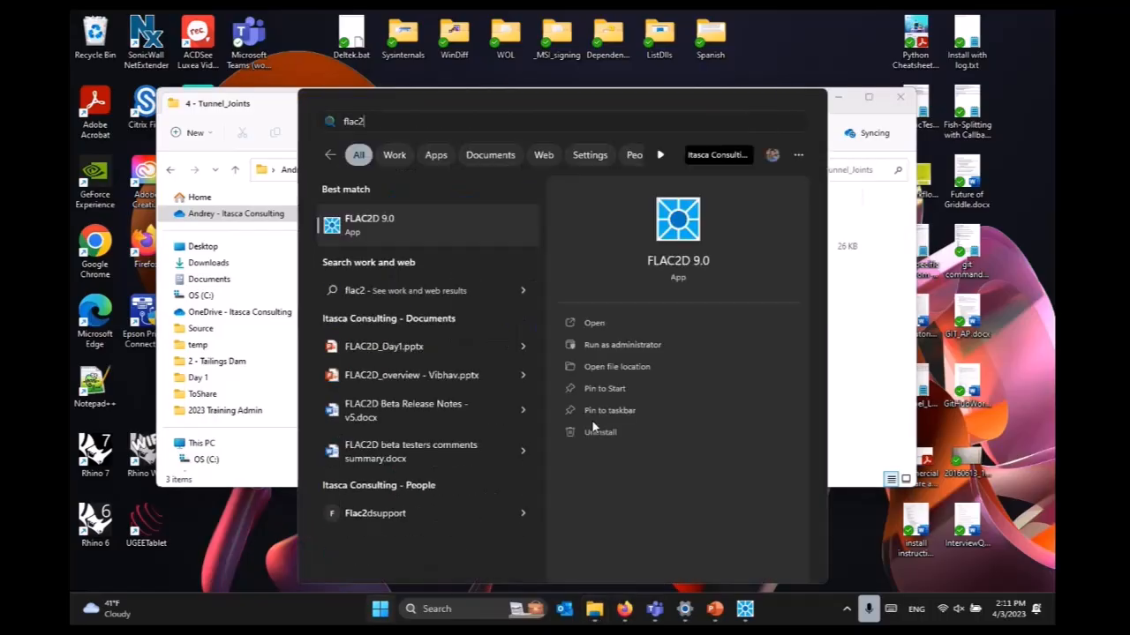
key("Return")
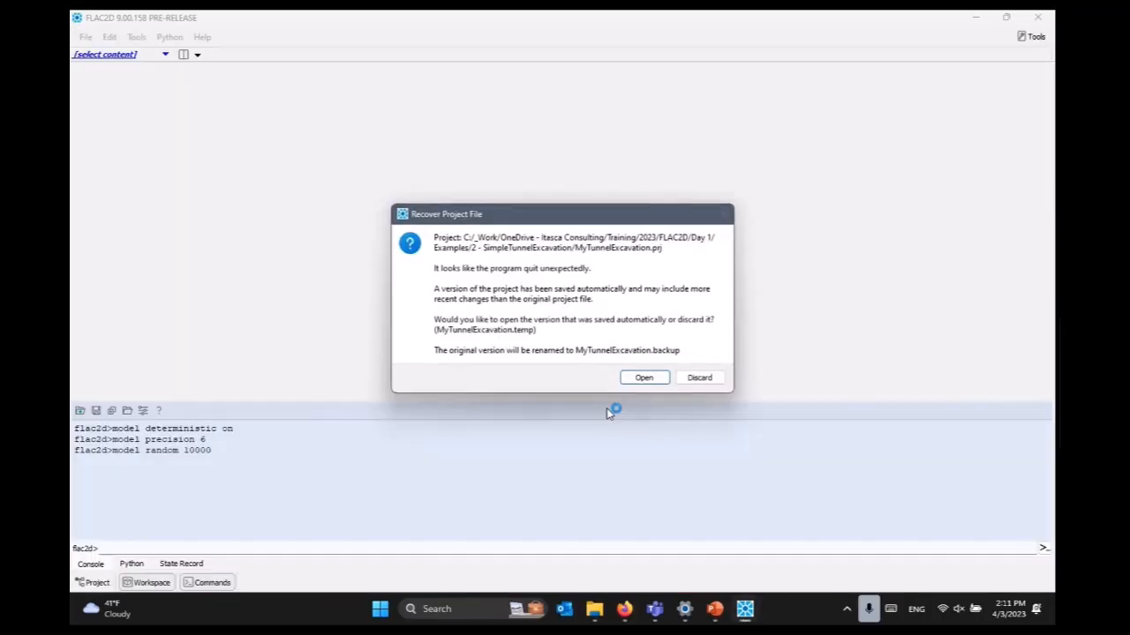
left_click(700, 377)
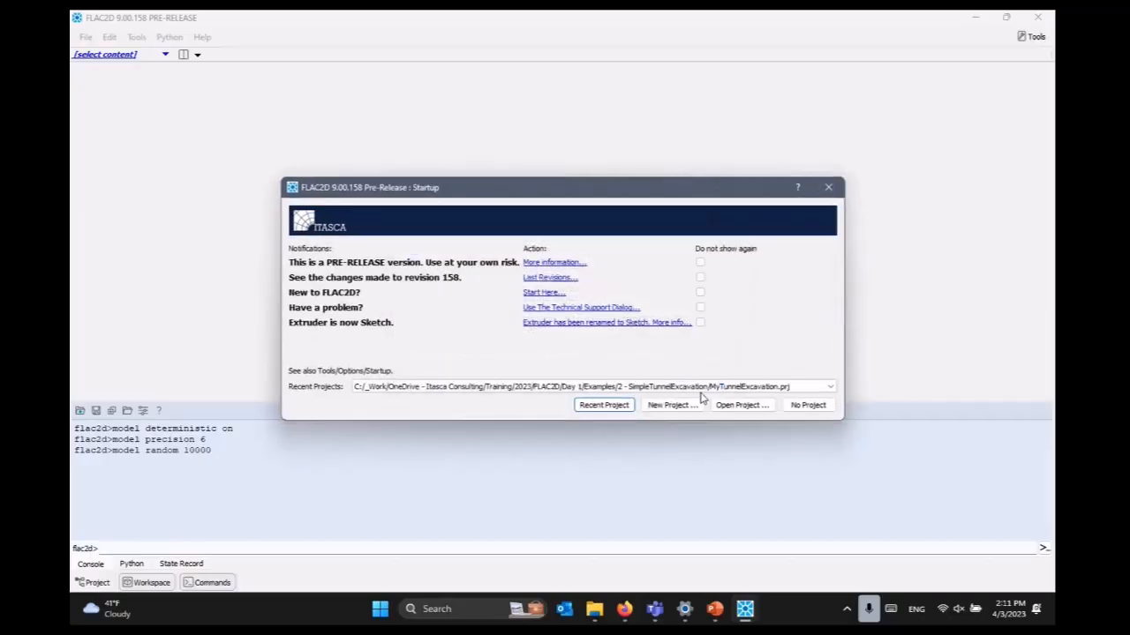
left_click(803, 405)
Show the project contents list and create a new sketch set named geom
left_click(86, 37)
left_click(86, 37)
left_click(99, 582)
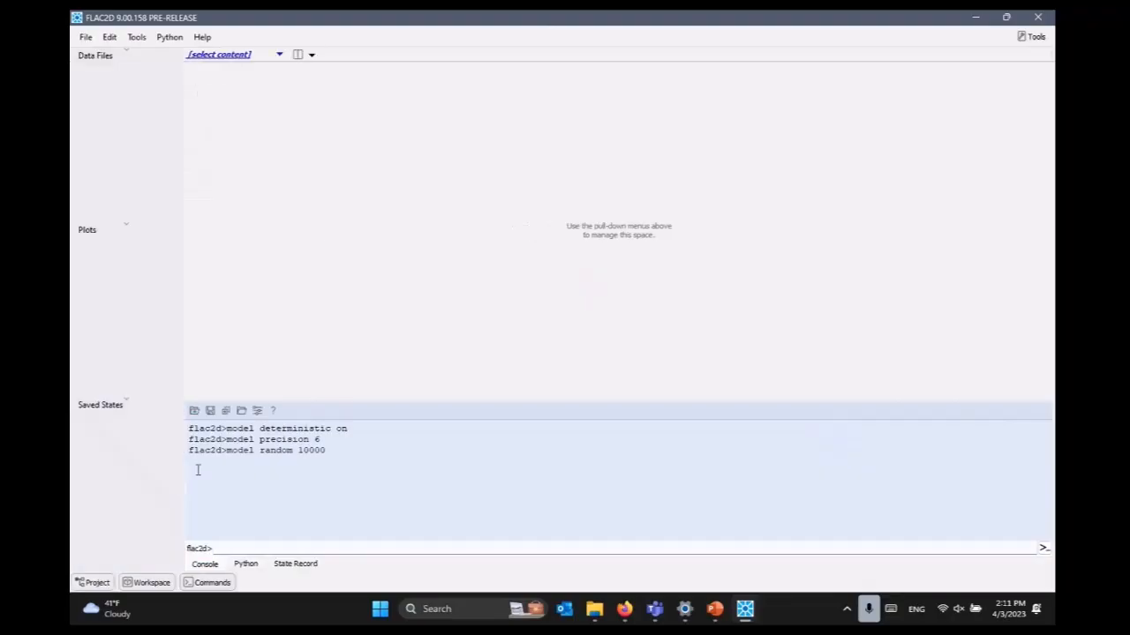
right_click(285, 143)
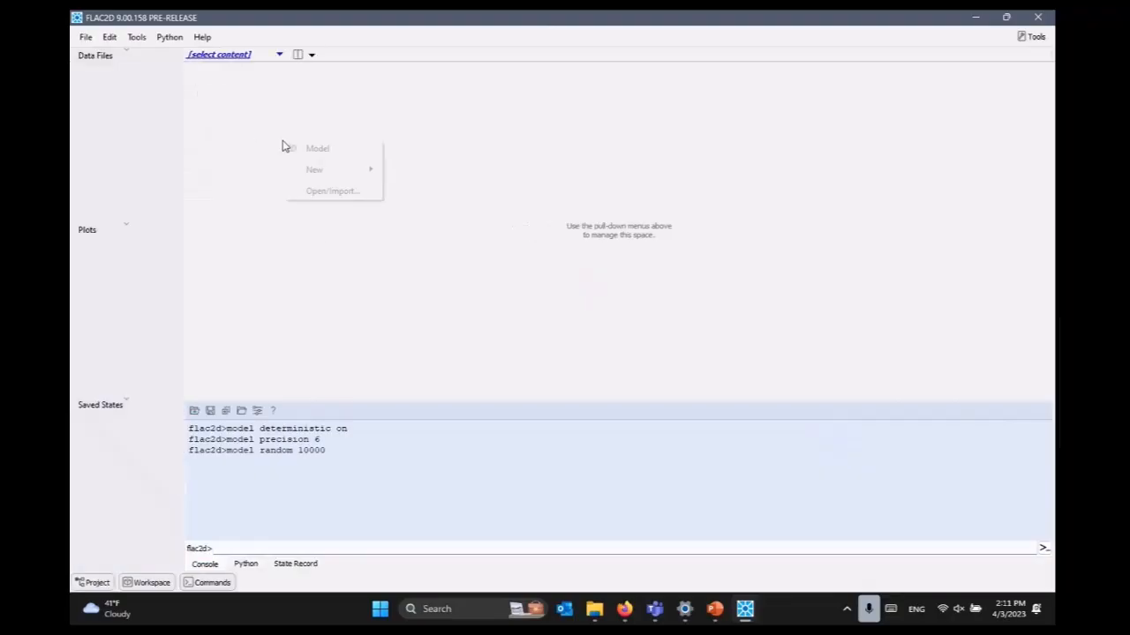
mouse_move(320, 169)
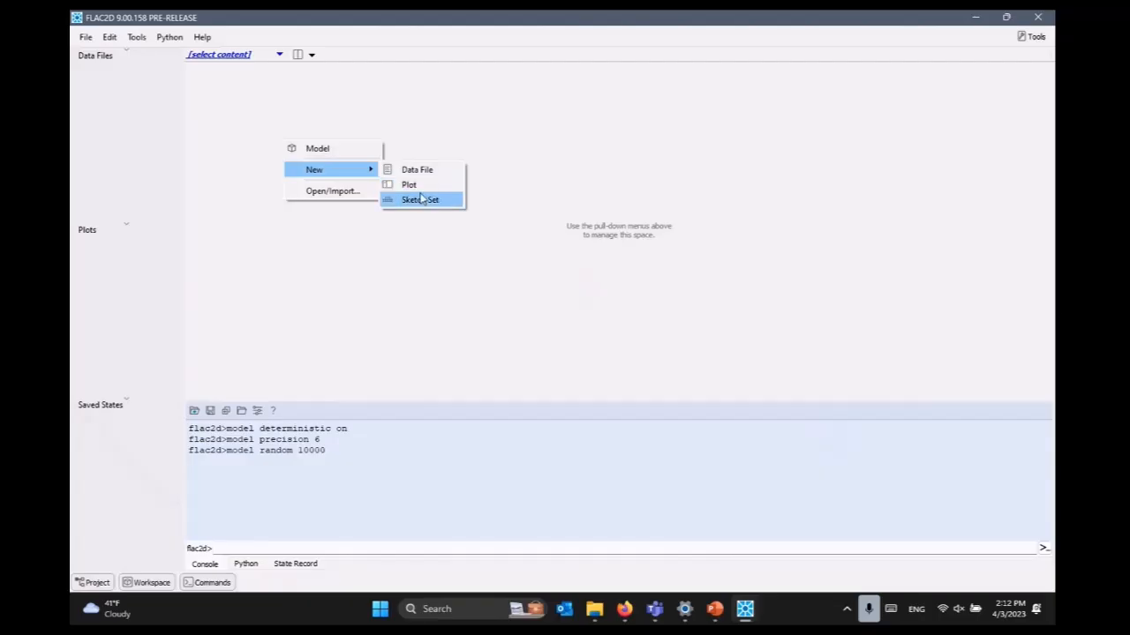
left_click(421, 200)
type("geom")
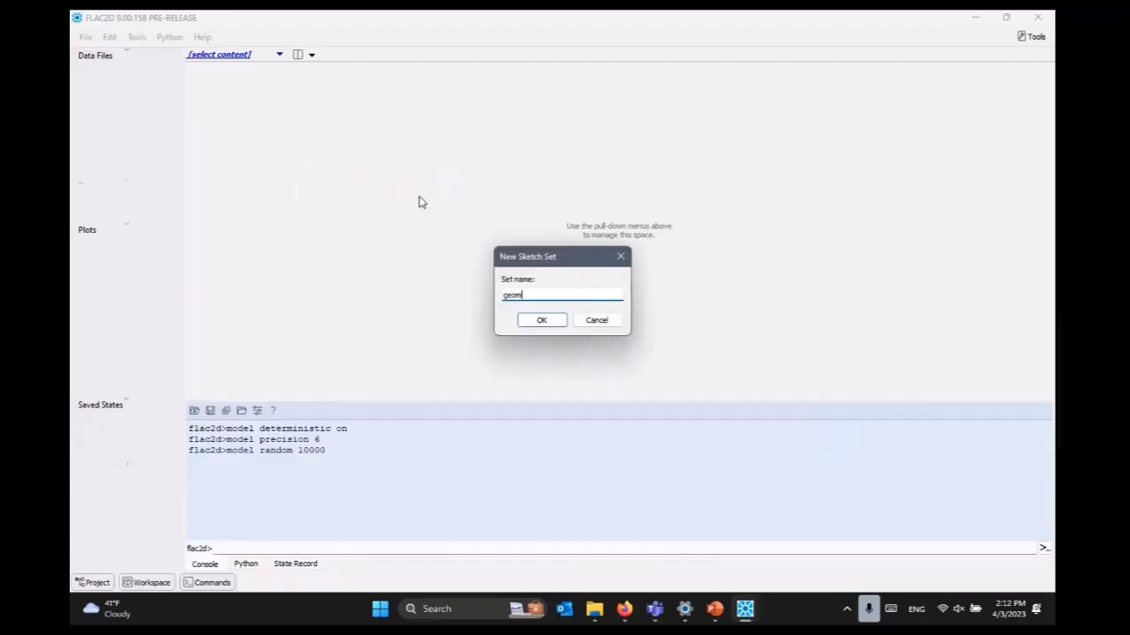
key("Return")
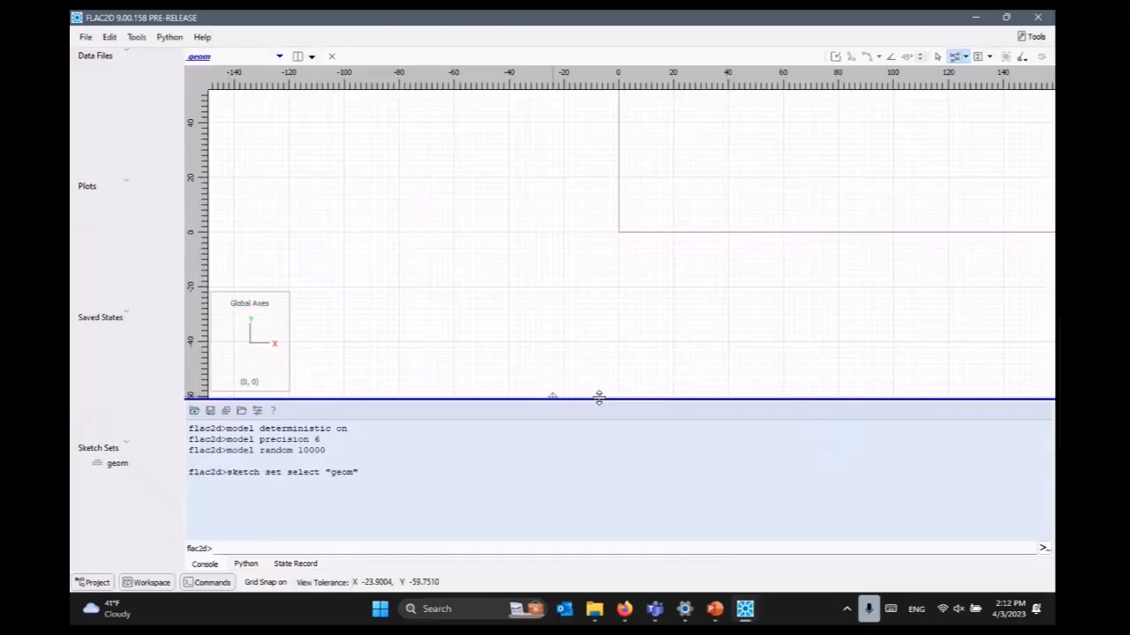
Start a geometry import into the sketch and direct it to the 4 - Tunnel_Joints folder, using the path copied from File Explorer
left_click(835, 56)
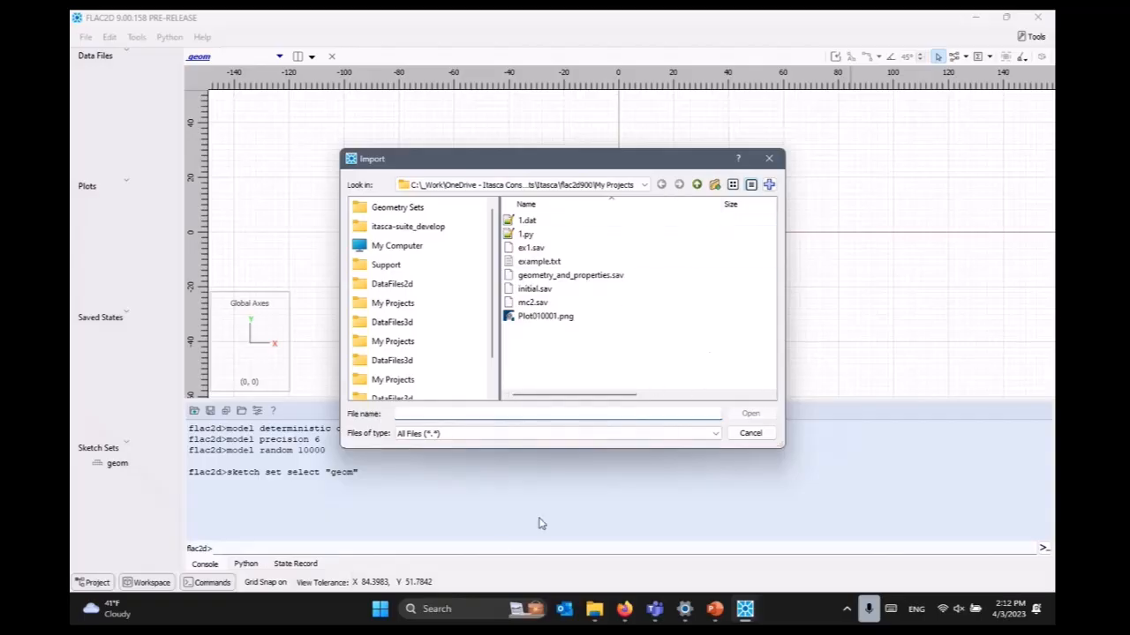
left_click(593, 609)
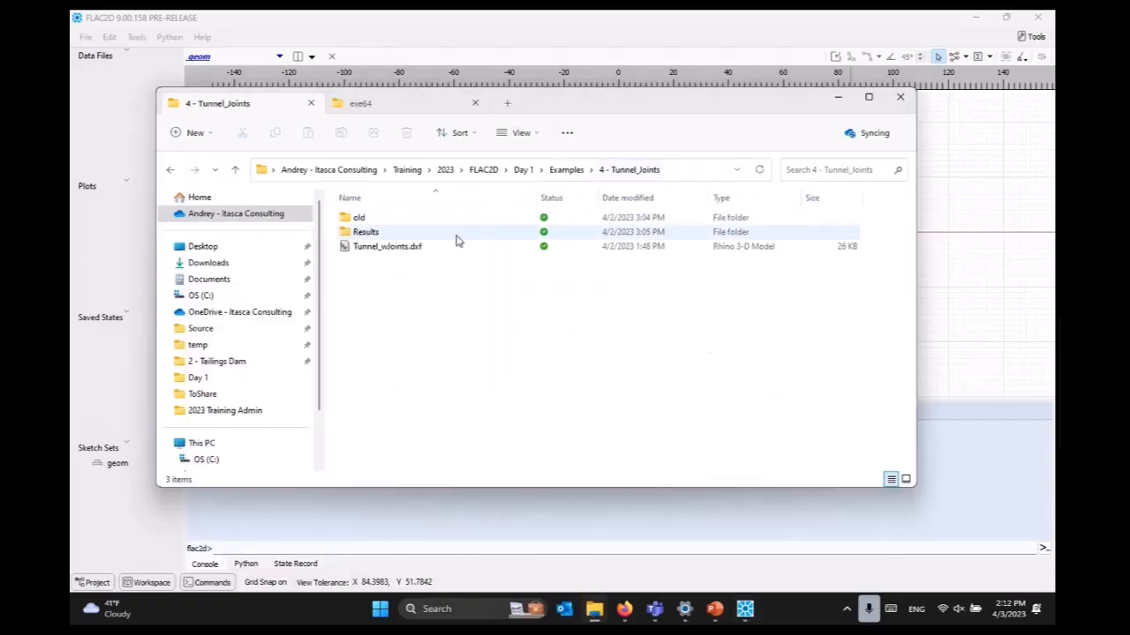
left_click(681, 168)
key("ctrl+c")
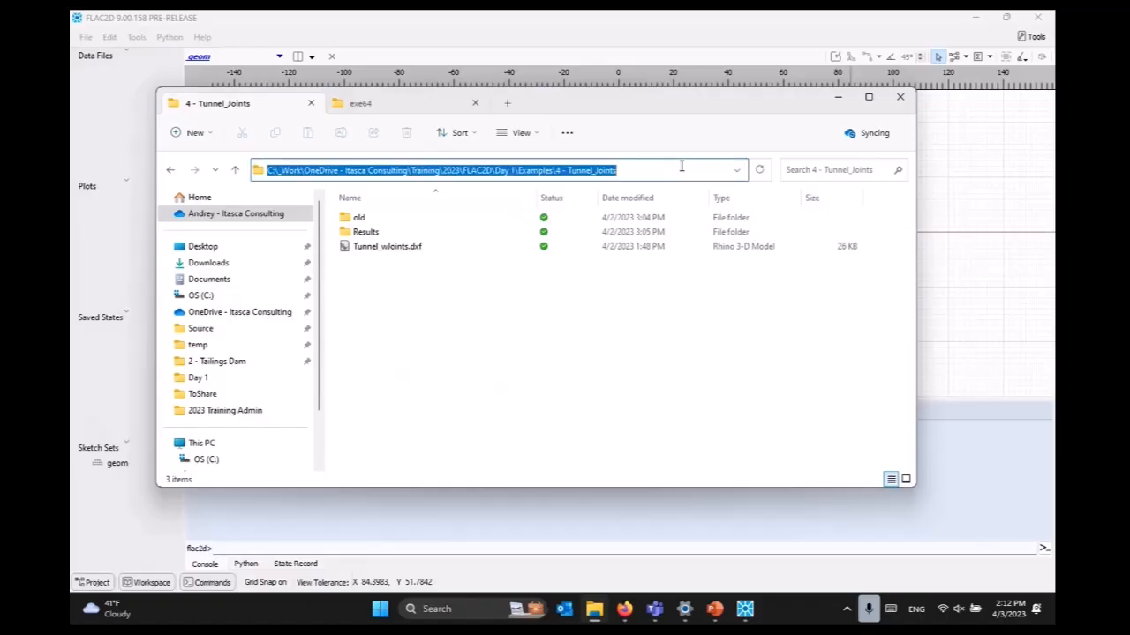
left_click(838, 100)
key("ctrl+v")
key("Return")
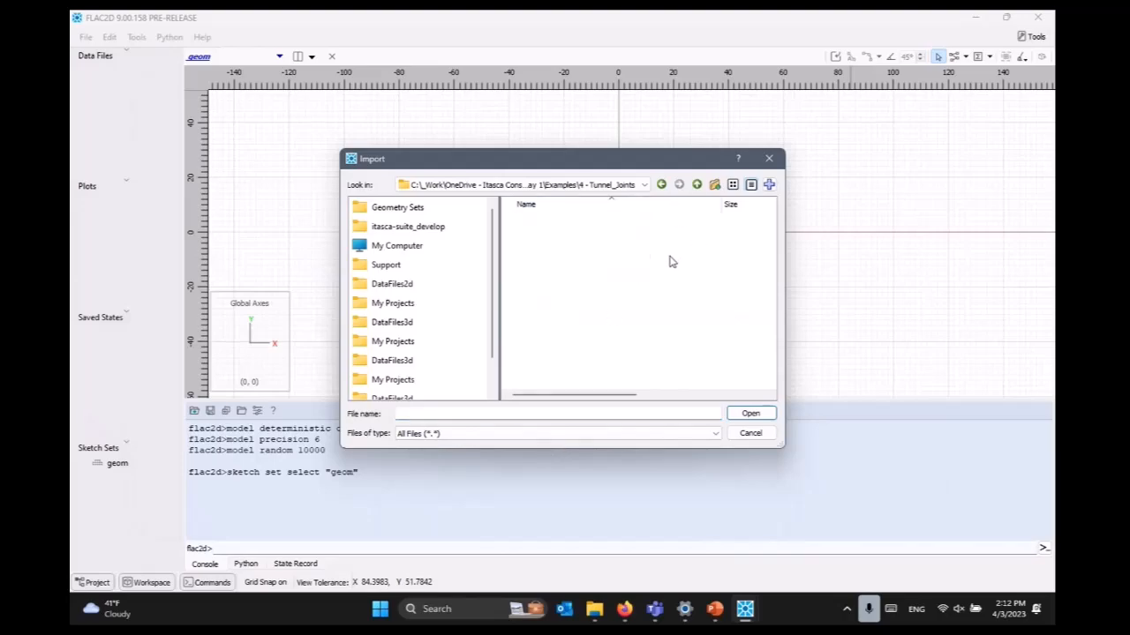
Import Tunnel_wJoints.dxf from the 4 - Tunnel_Joints folder as background geometry of the geom sketch
left_click(696, 184)
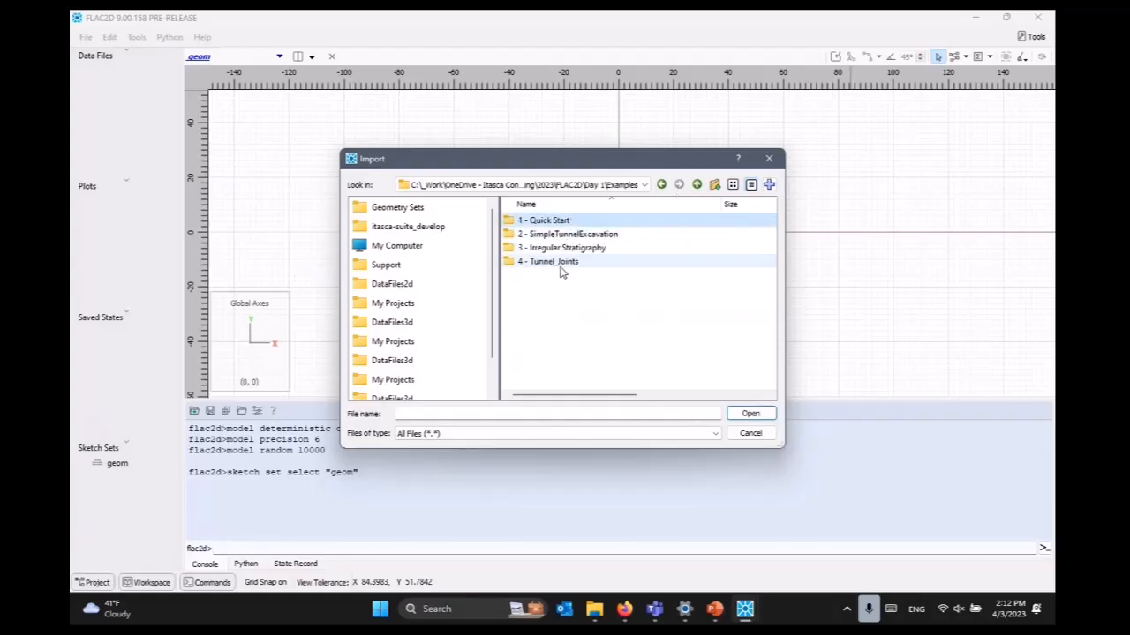
double_click(559, 263)
double_click(557, 250)
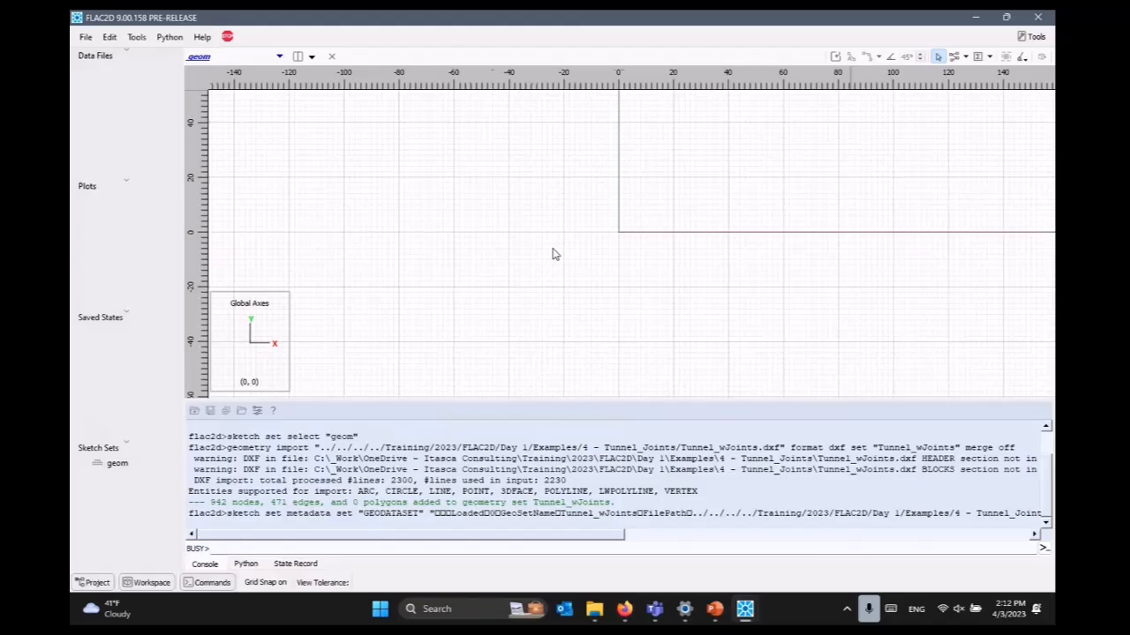
scroll(632, 292, "down", 3)
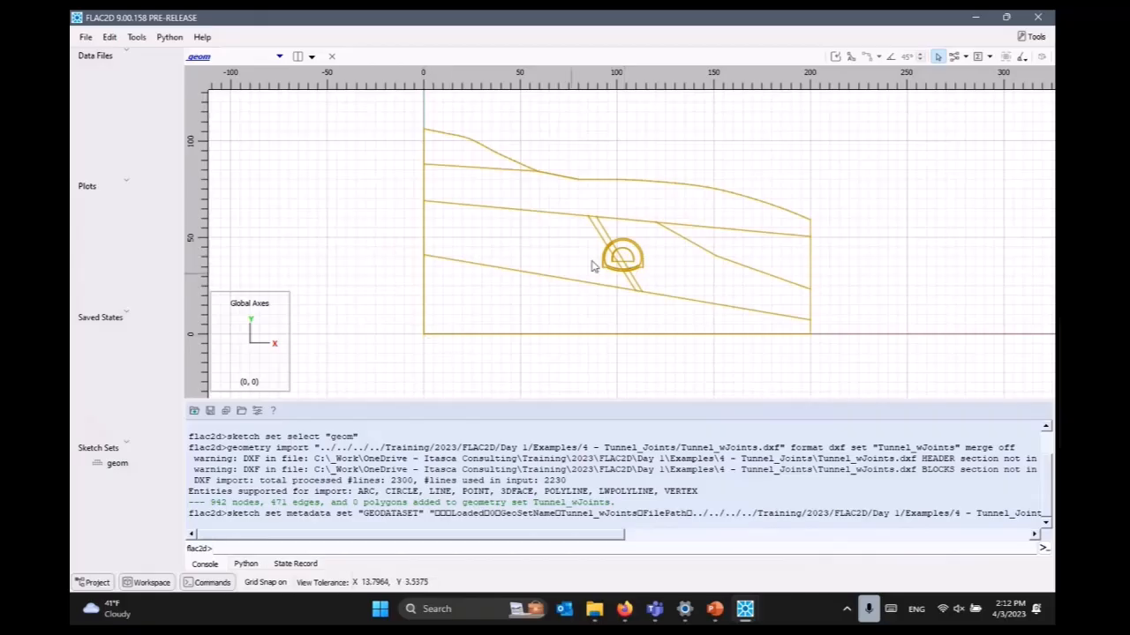
Select the imported background geometry, display its object properties, and clear the selection
left_click(616, 229)
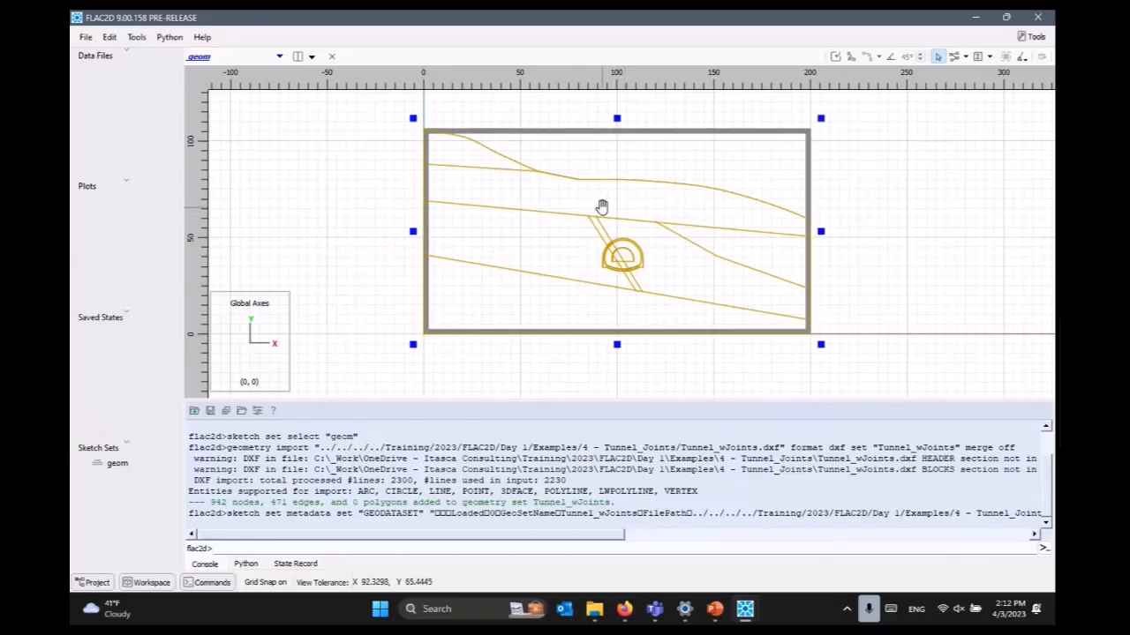
left_click(1034, 38)
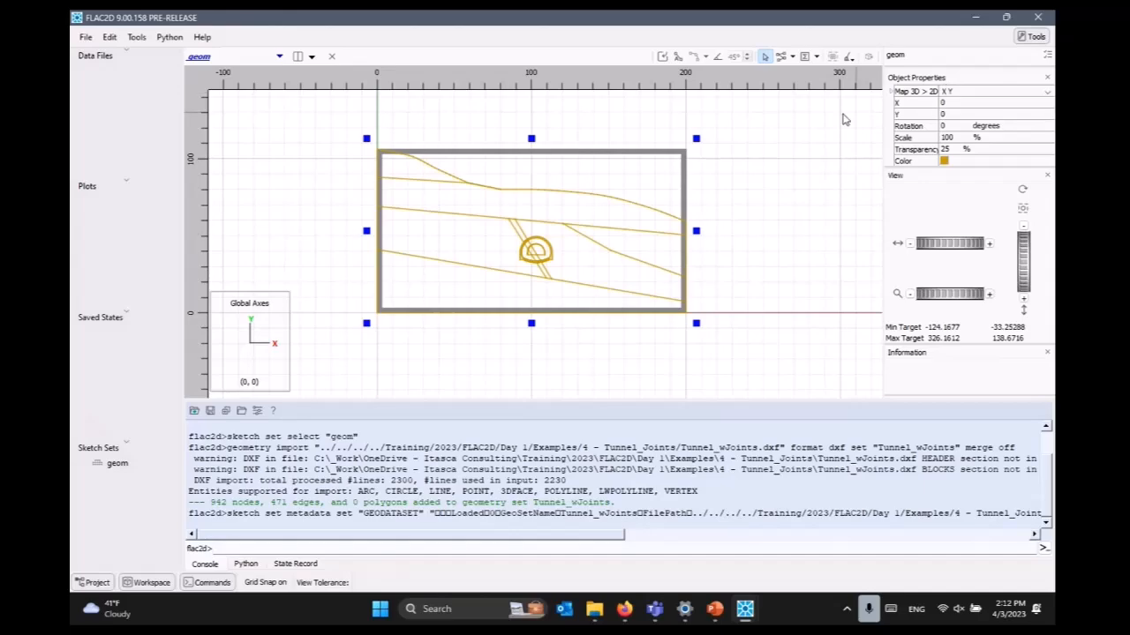
left_click(774, 159)
scroll(552, 263, "up", 2)
scroll(552, 262, "up", 1)
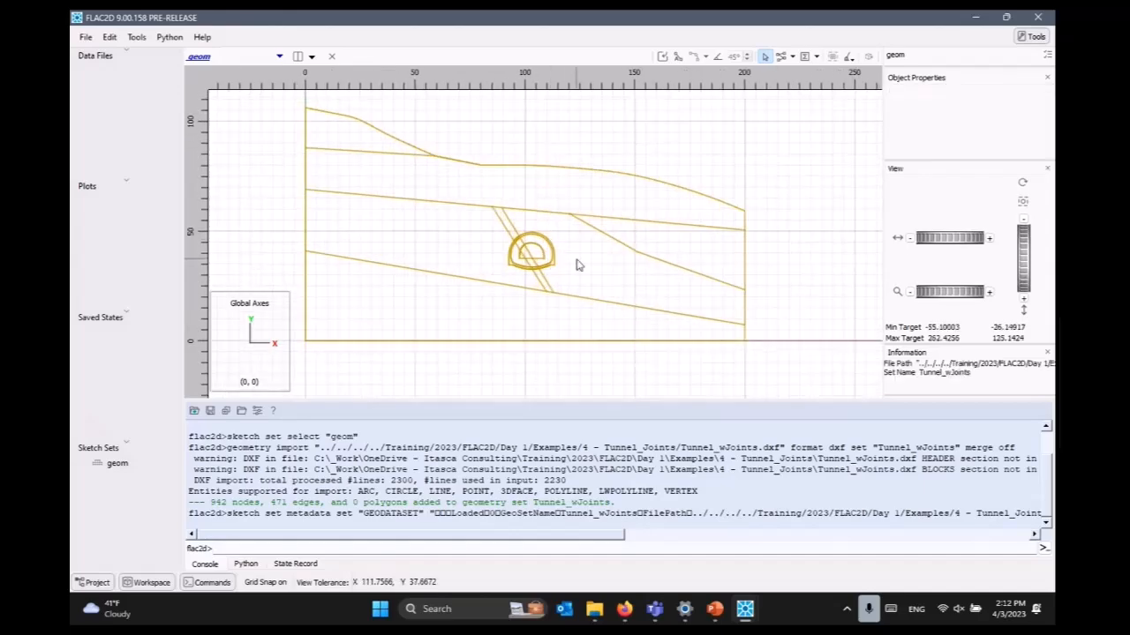
left_click_drag(592, 264, 615, 273)
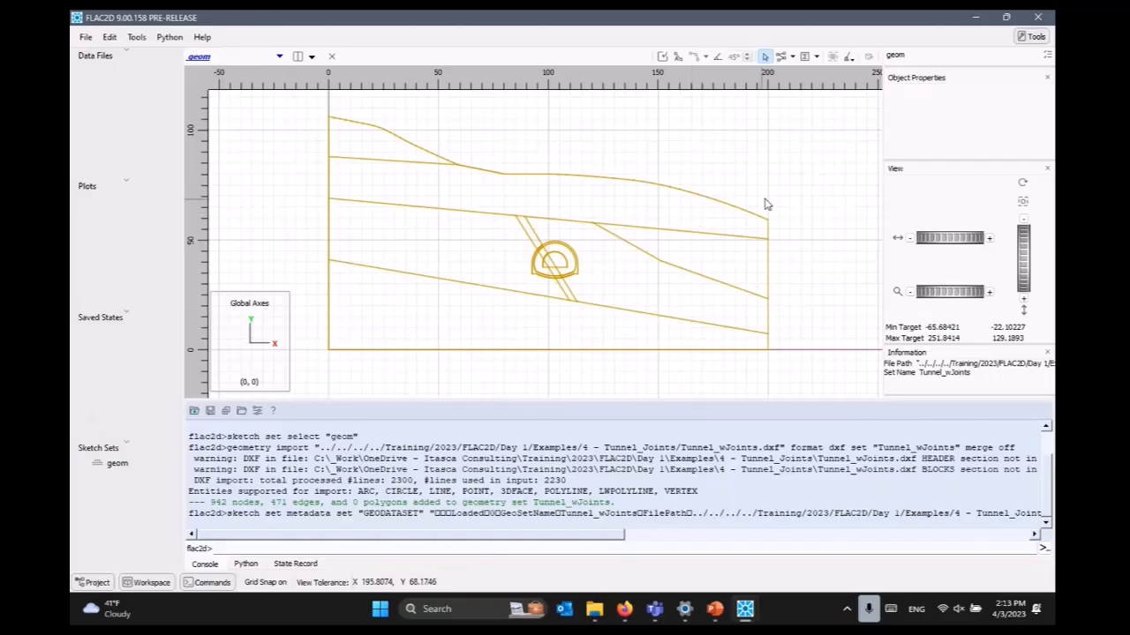
Set the default edge parameters to a zone length of 4 and automatically create edges from the background geometry
left_click(793, 58)
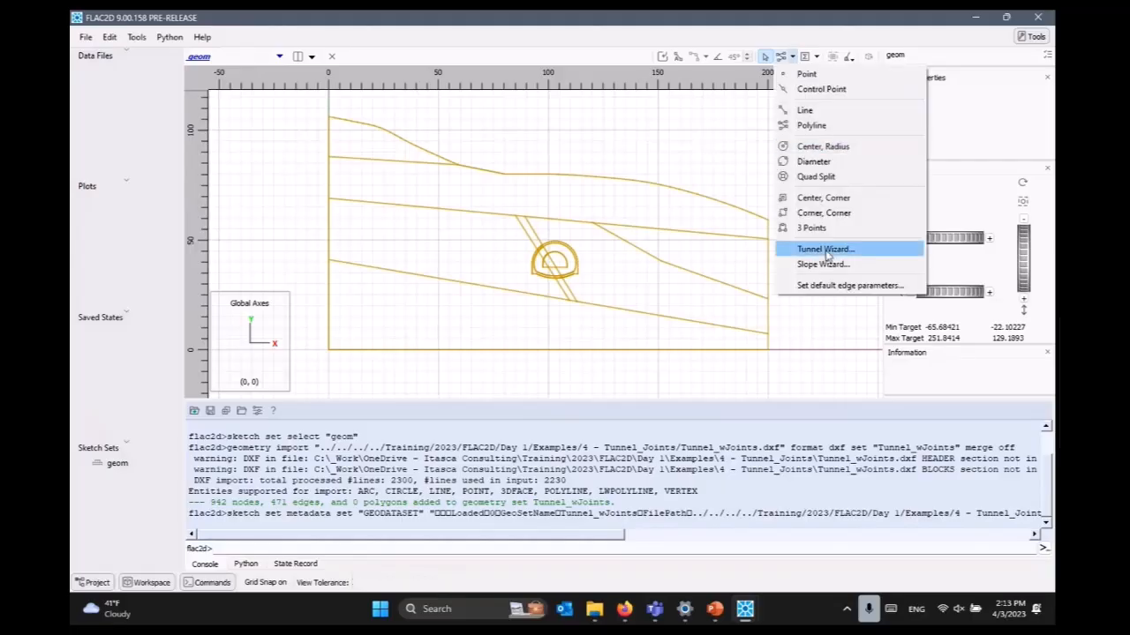
left_click(829, 286)
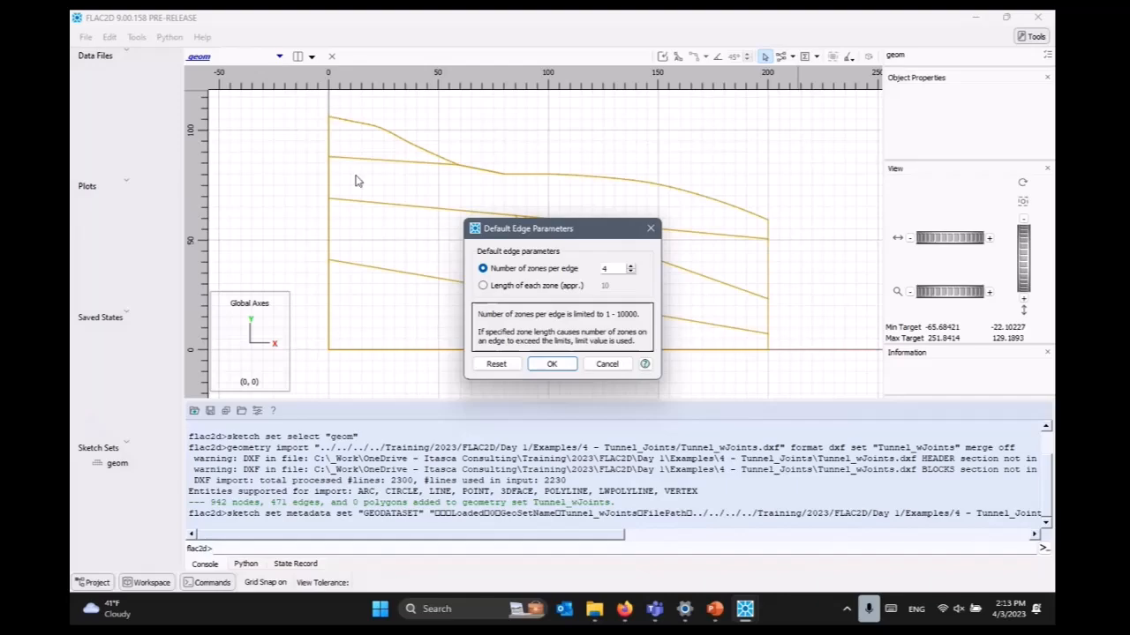
left_click(512, 287)
left_click_drag(617, 289, 567, 290)
type("4")
left_click(554, 365)
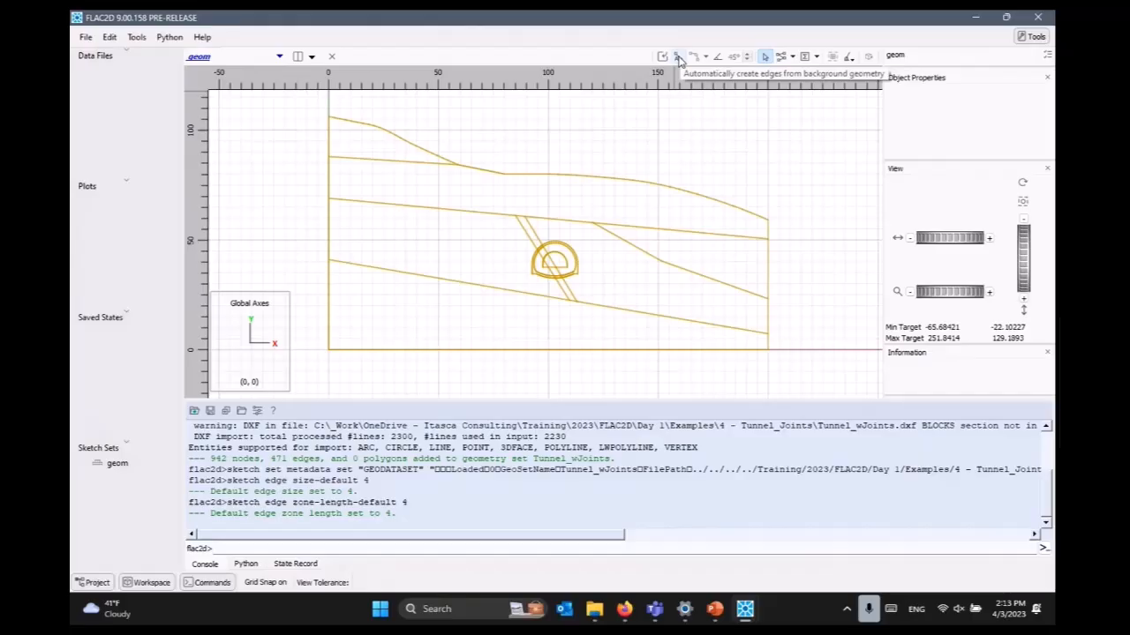
left_click(678, 57)
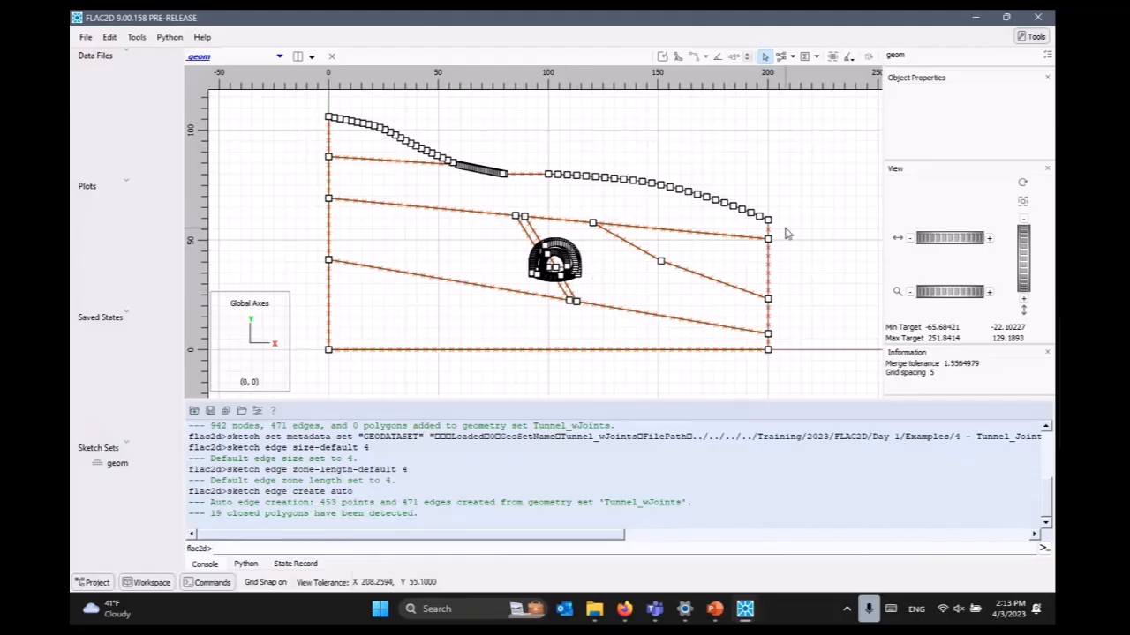
Examine the spacing of the points created along the upper ground surface, especially on the sloping stretch between x = 60 and 80
scroll(499, 175, "up", 3)
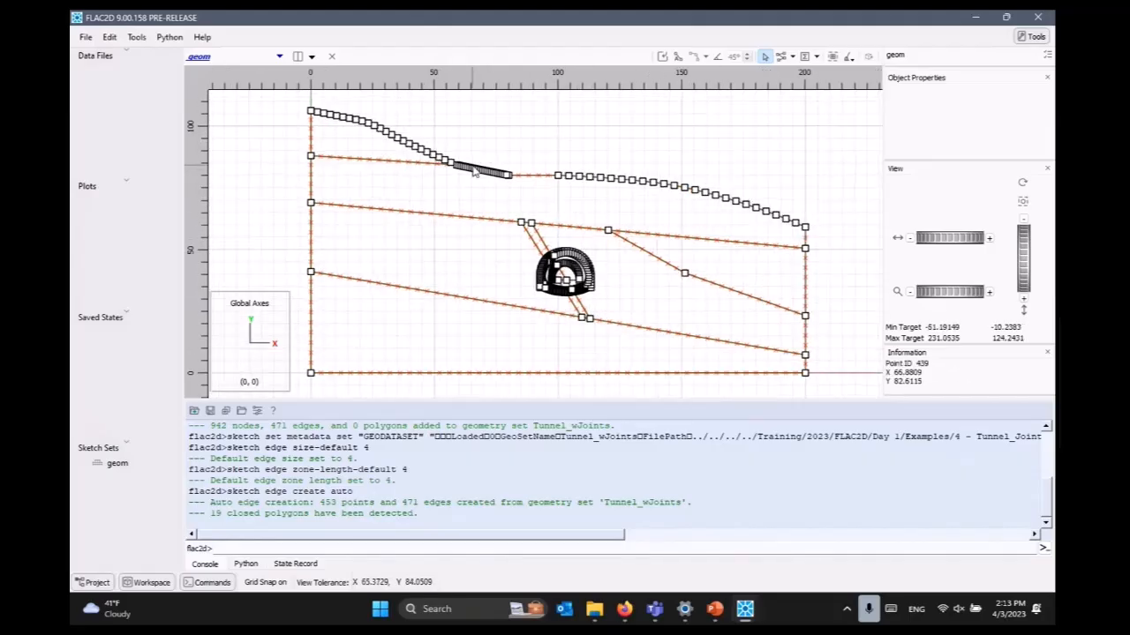
scroll(519, 210, "up", 3)
scroll(524, 217, "up", 3)
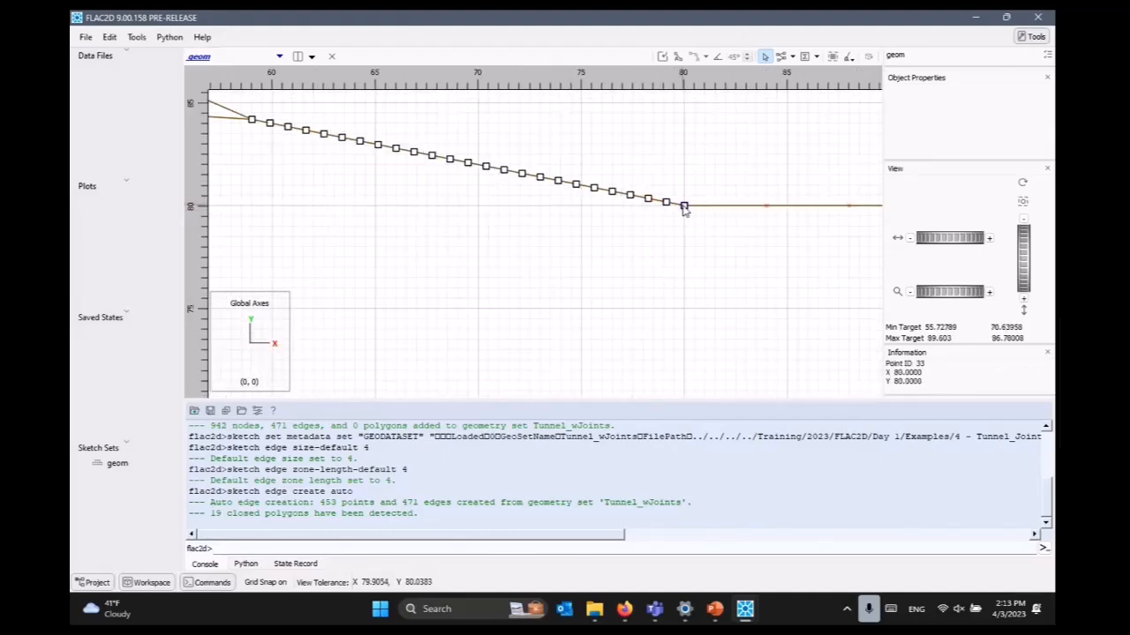
left_click_drag(508, 225, 595, 310)
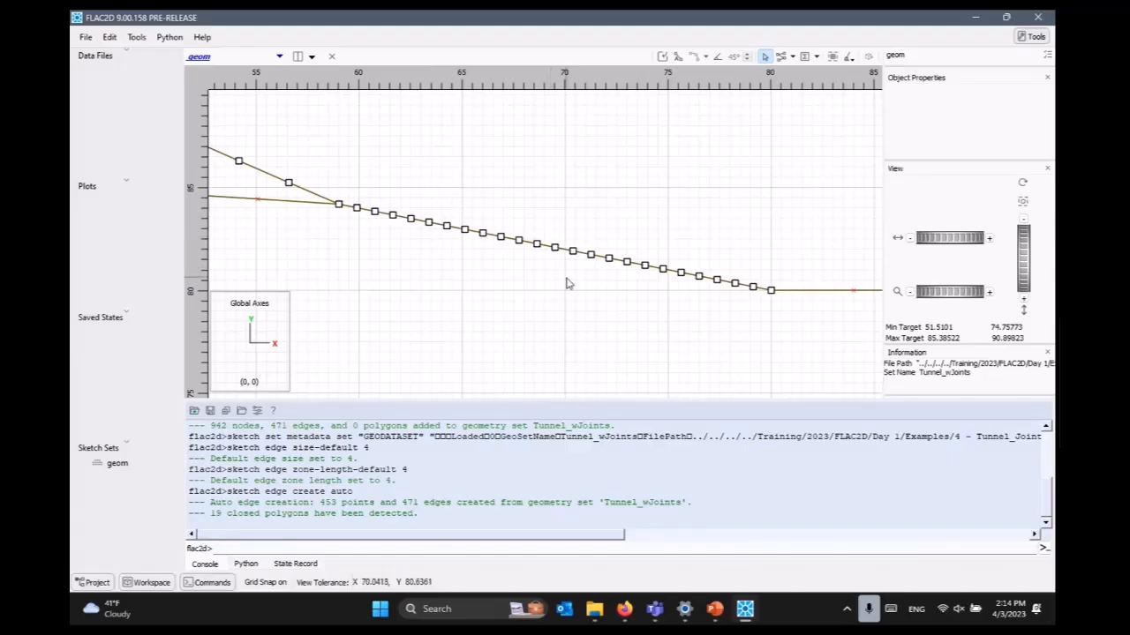
scroll(567, 283, "down", 5)
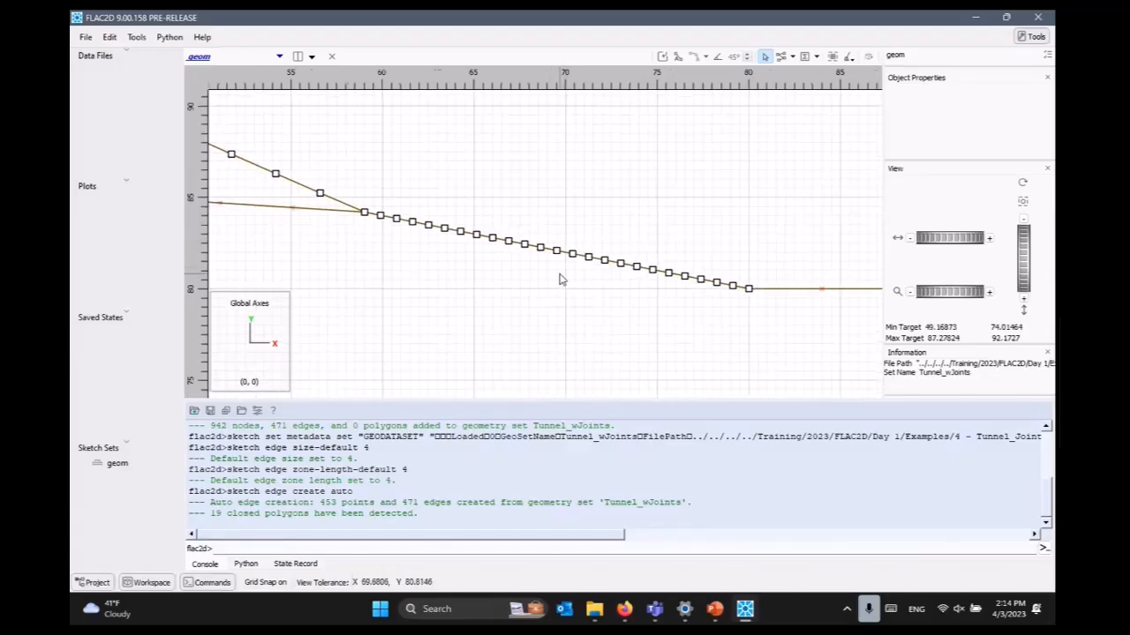
left_click_drag(691, 303, 444, 242)
scroll(567, 255, "down", 5)
scroll(567, 255, "down", 1)
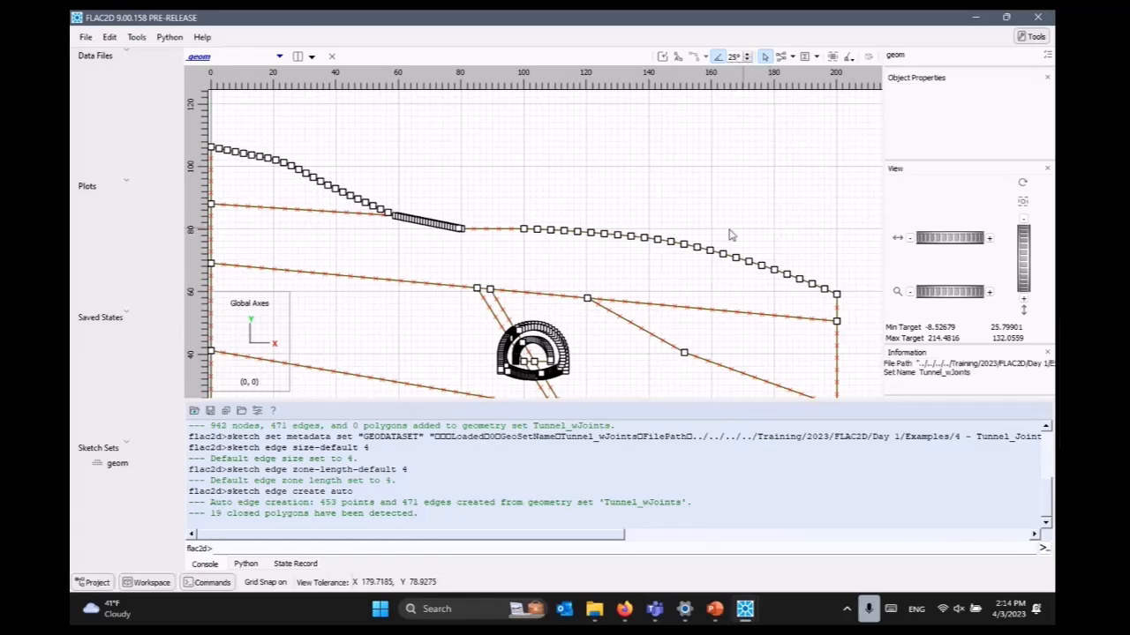
Select edges along the upper ground surface, as a connected chain within a 25° angle limit and with a selection window
left_click(509, 230)
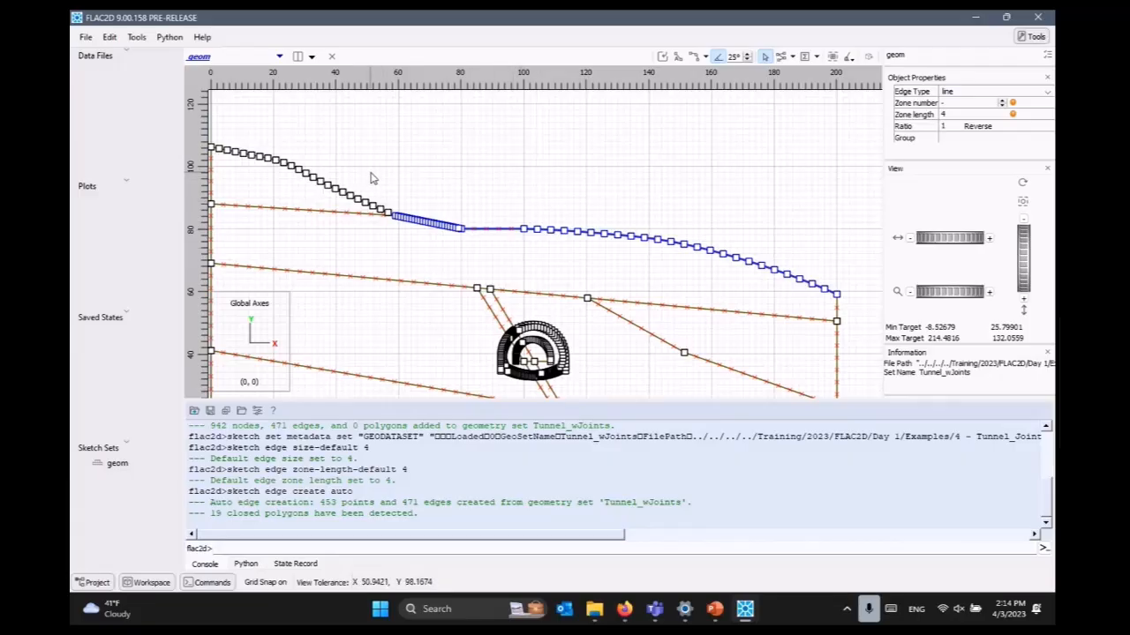
mouse_move(374, 180)
left_mouse_down()
mouse_move(480, 247)
mouse_move(533, 264)
left_mouse_up()
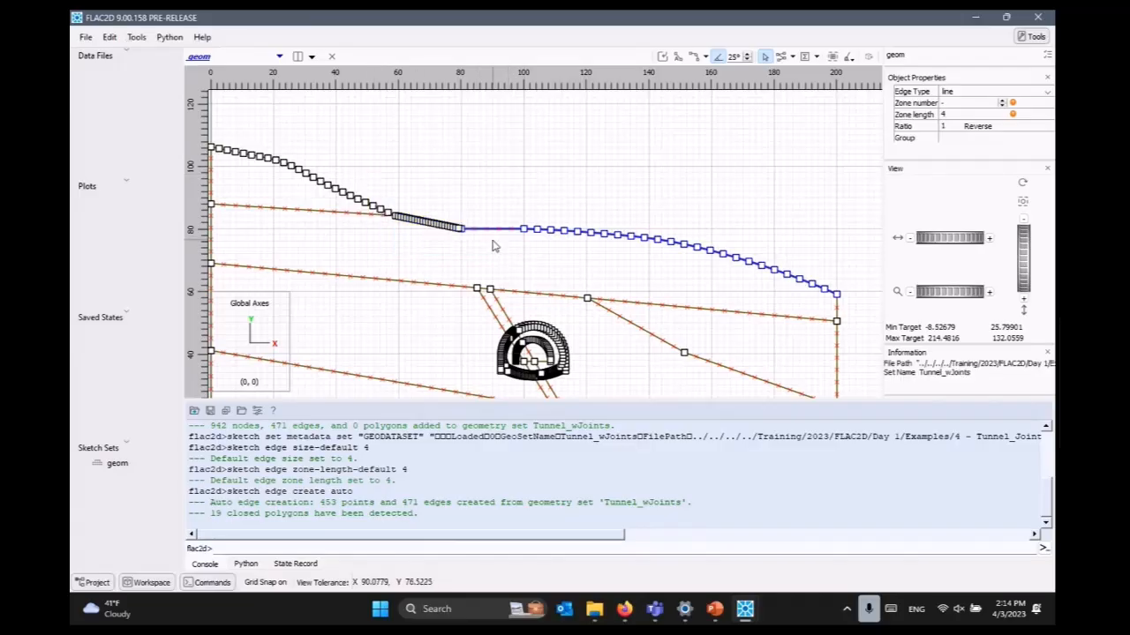
scroll(494, 247, "up", 3)
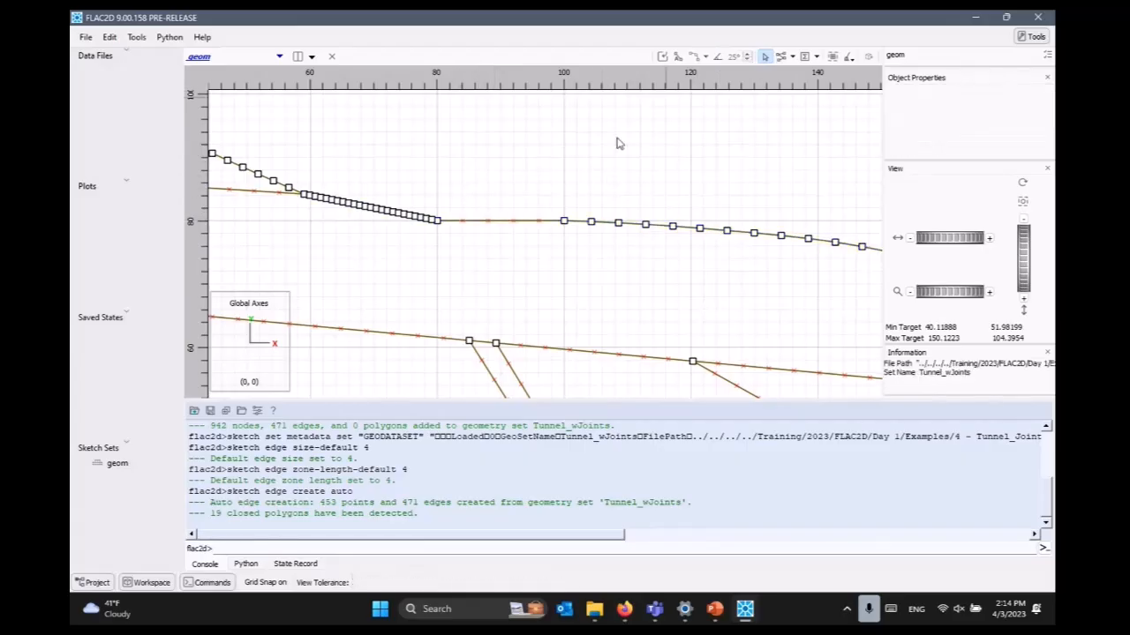
left_click(719, 58)
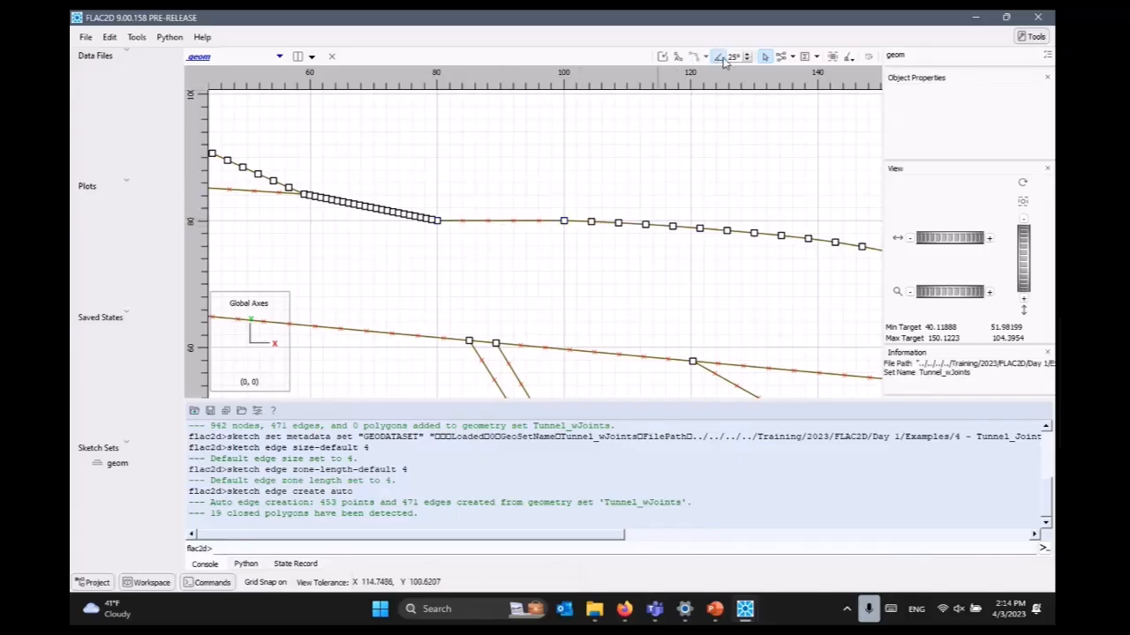
left_click(530, 224)
left_click_drag(341, 126, 813, 352)
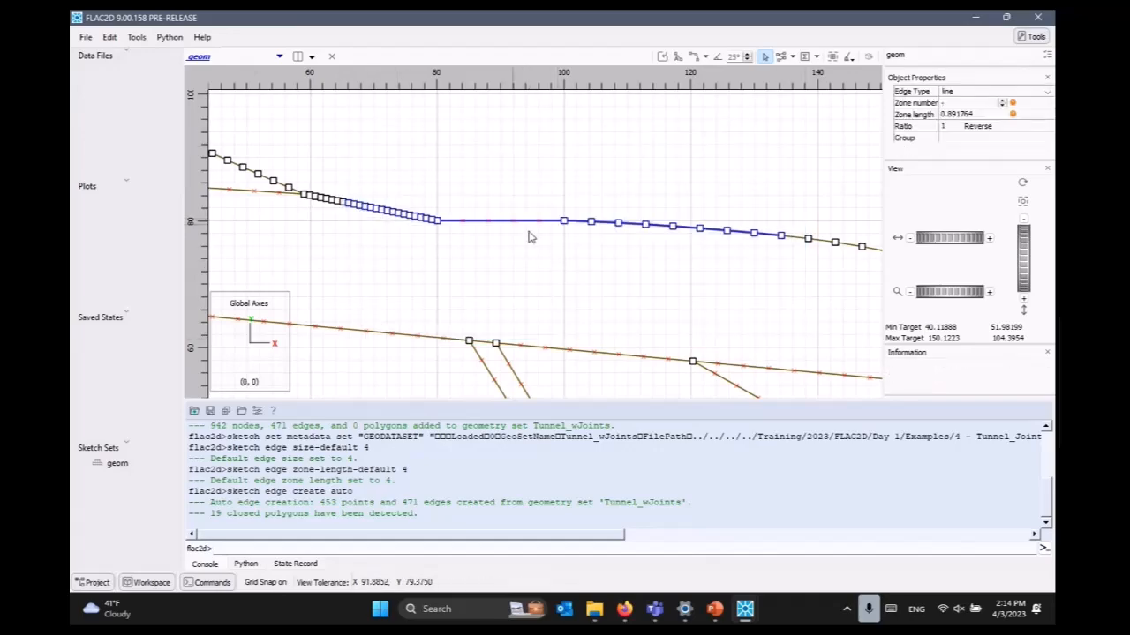
Select the points along the upper ground surface between x = 100 and 140 with a selection window, and clear the selection
left_click(570, 205)
left_click(565, 222)
left_click_drag(459, 146, 813, 343)
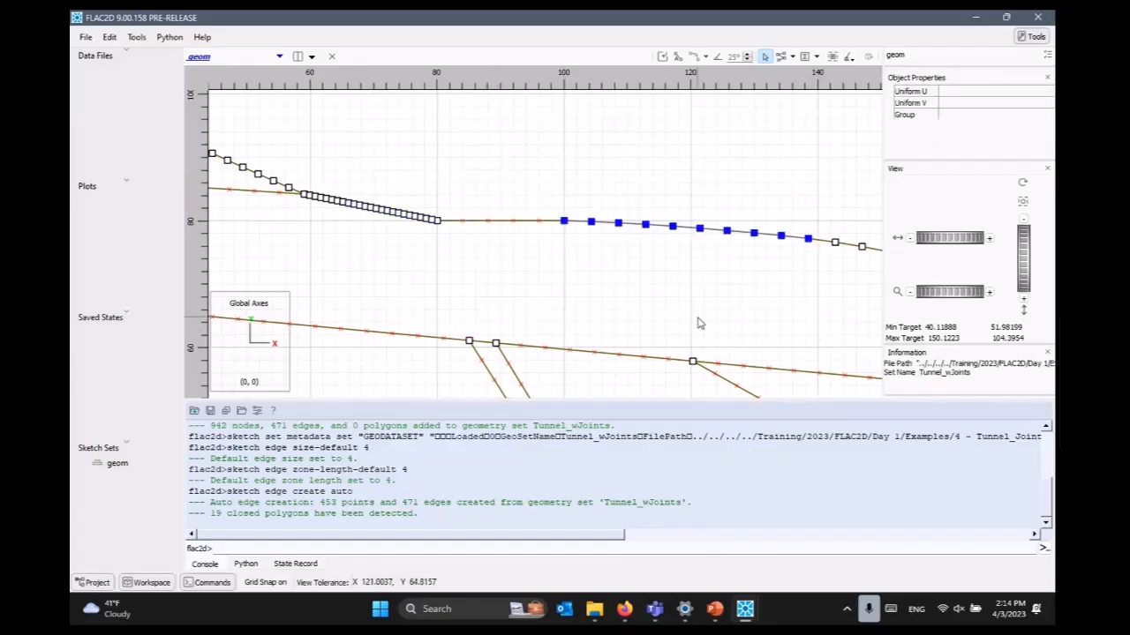
left_click(620, 284)
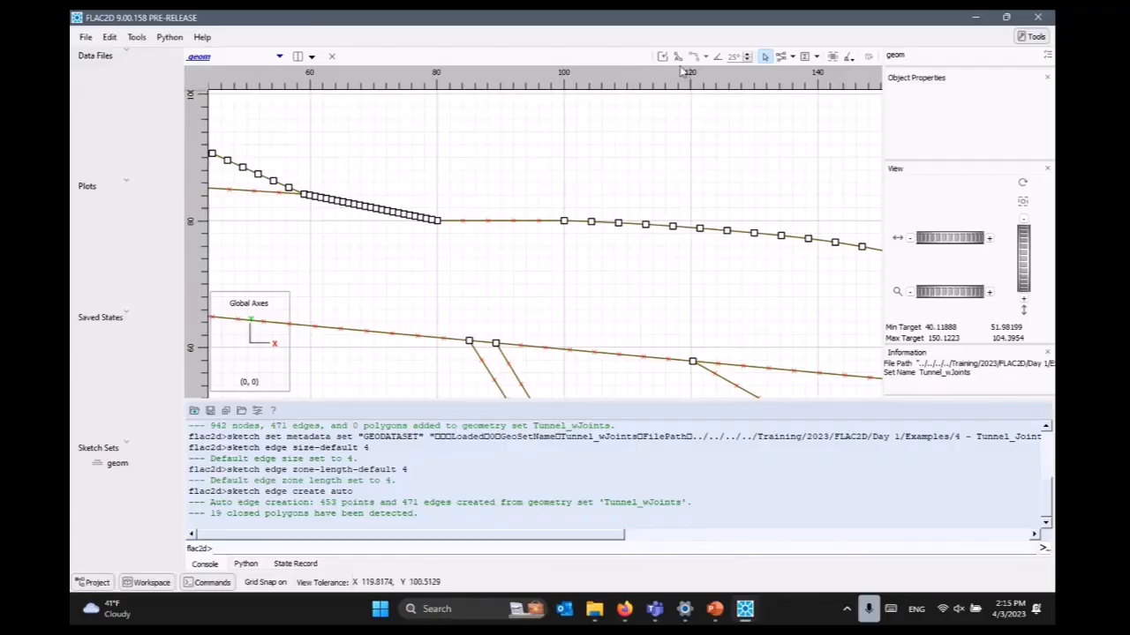
left_click(524, 221)
left_click(540, 177)
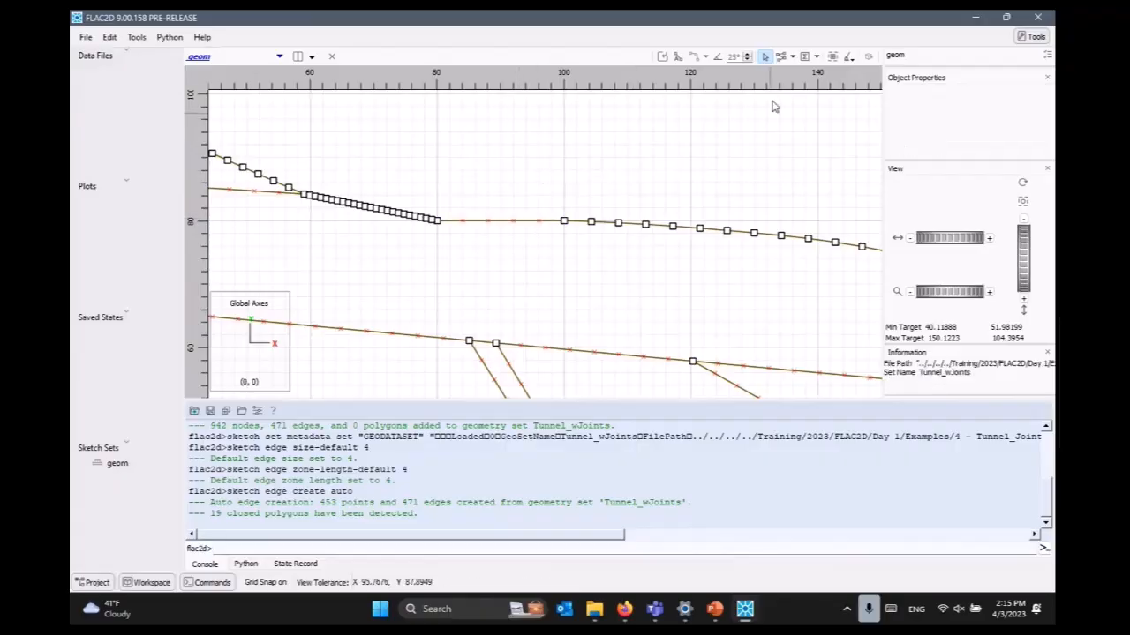
Enable chain selection with a 25° angle limit and select only the ground surface edges between x = 100 and 200
left_click(717, 55)
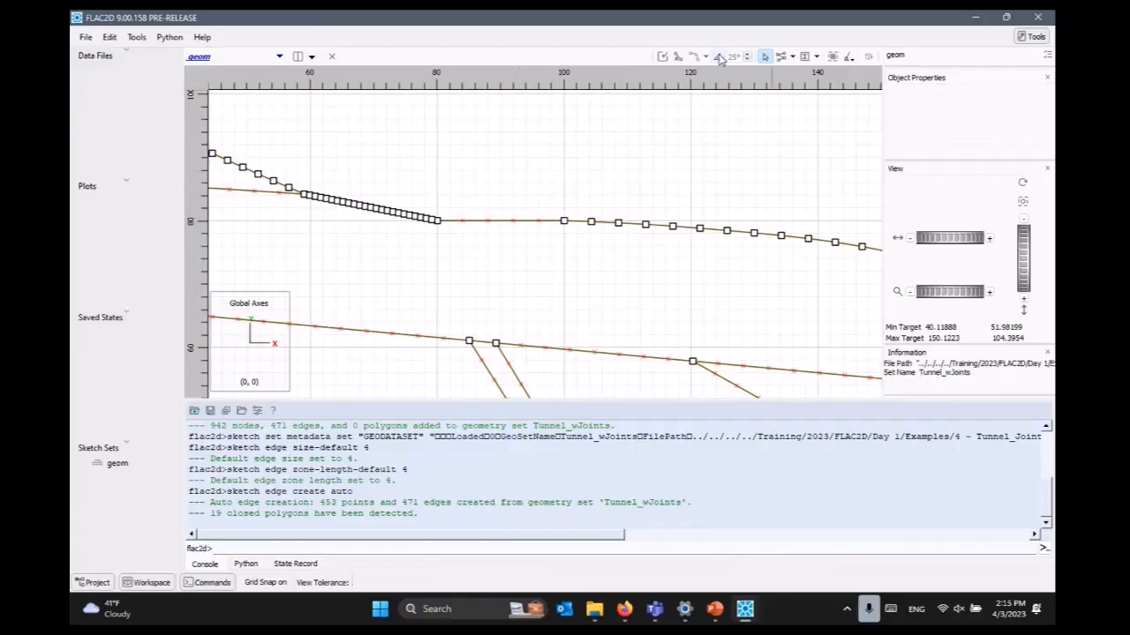
left_click(606, 226)
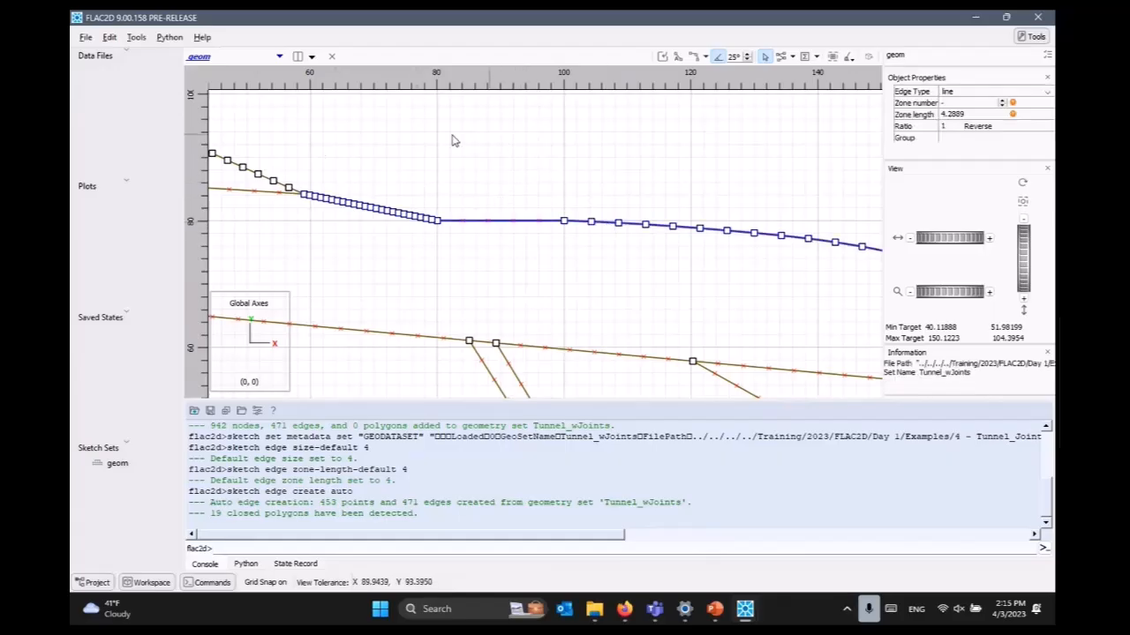
left_click_drag(285, 150, 589, 272)
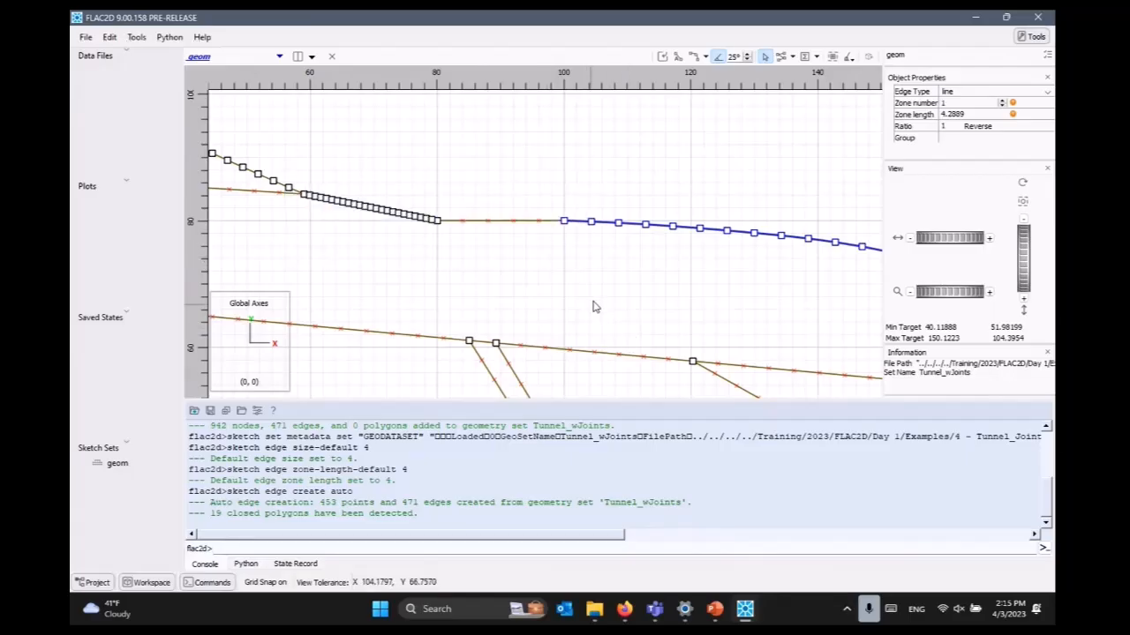
scroll(600, 306, "down", 2)
left_click_drag(651, 306, 465, 244)
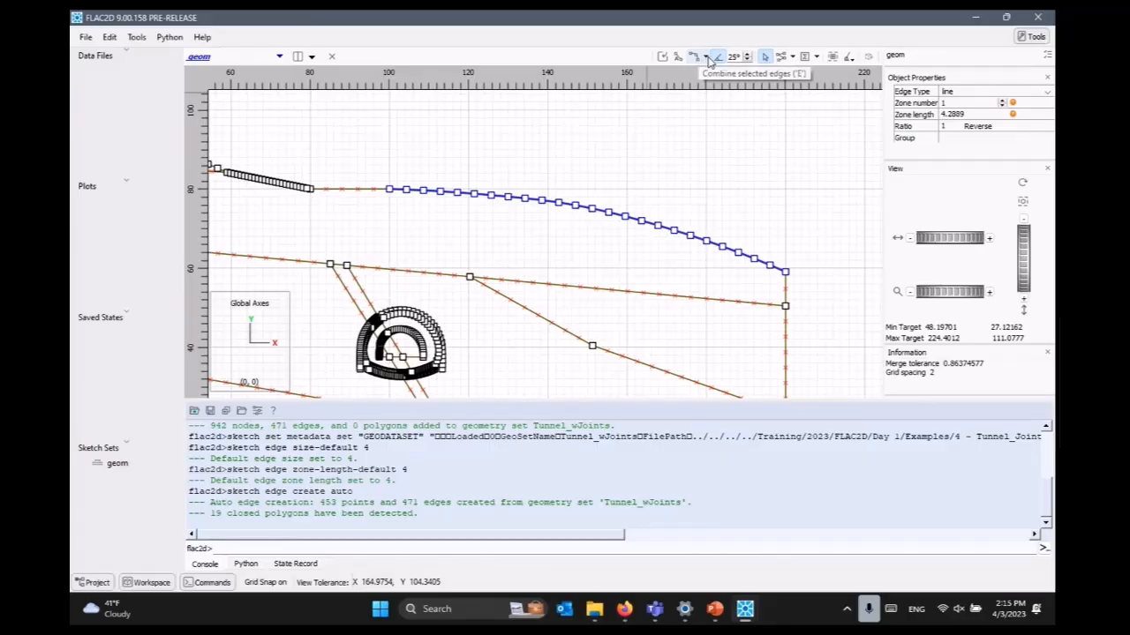
Set the curve tolerance for combining edges to 0.001 and combine the selected ground surface edges into a single edge
left_click(707, 58)
left_click(741, 74)
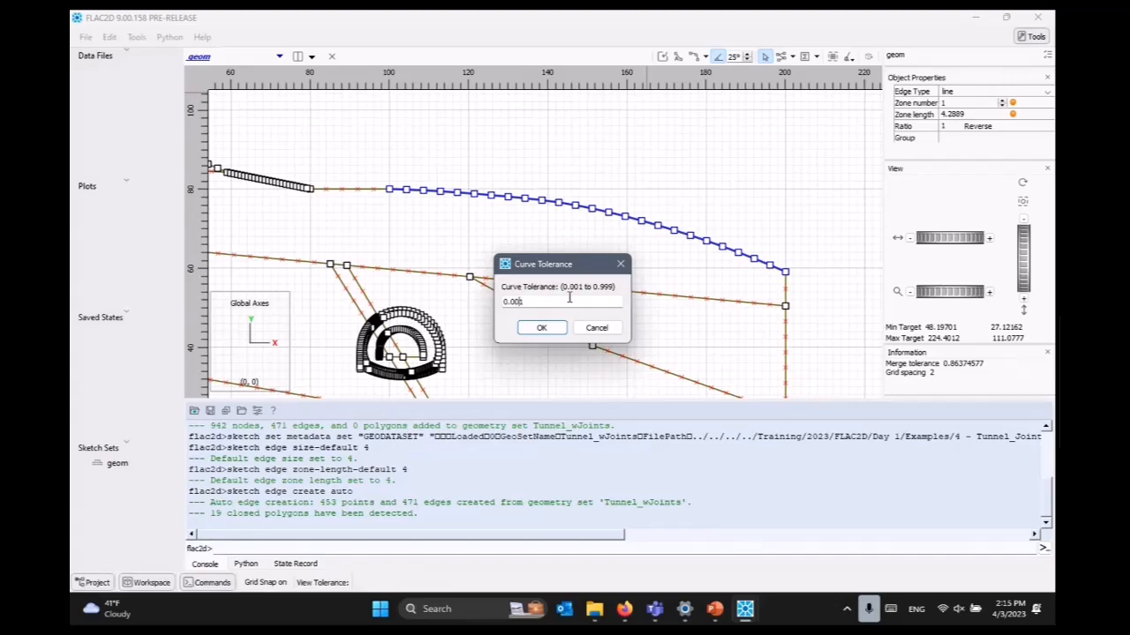
key("Return")
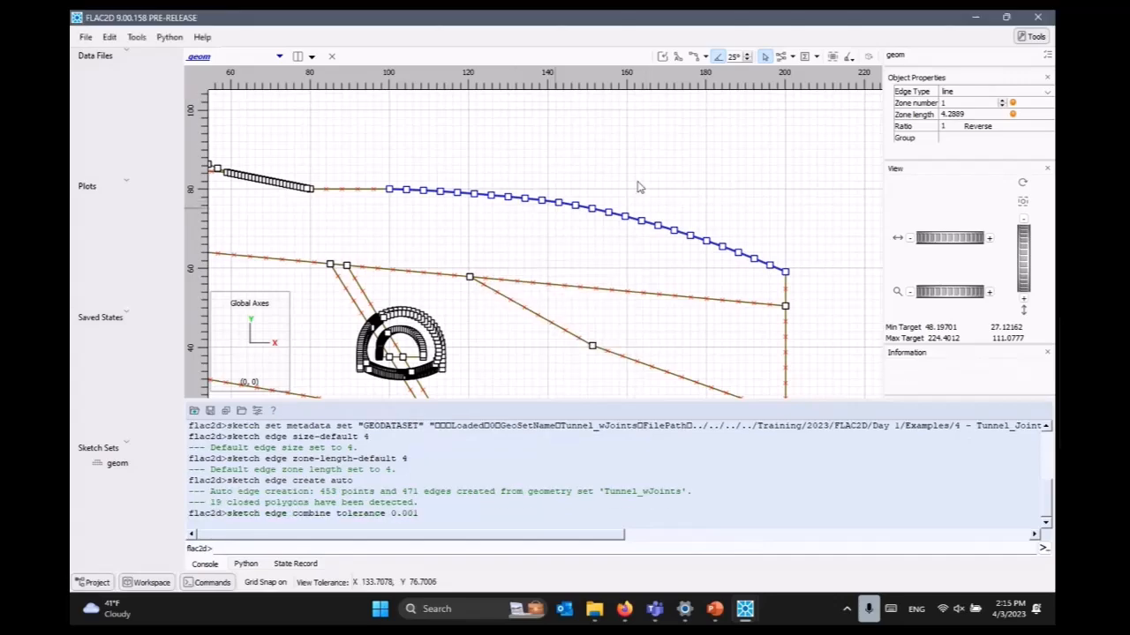
left_click(694, 56)
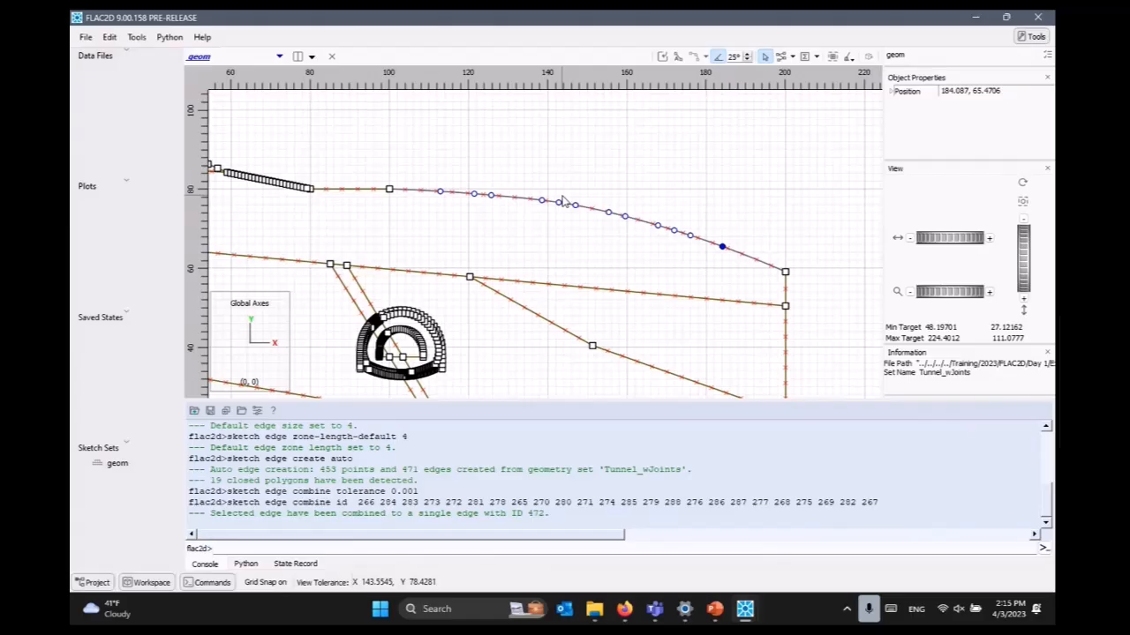
Select only the closely spaced sloping surface edges between x = 60 and 80 and combine them into a single edge
scroll(380, 232, "up", 8)
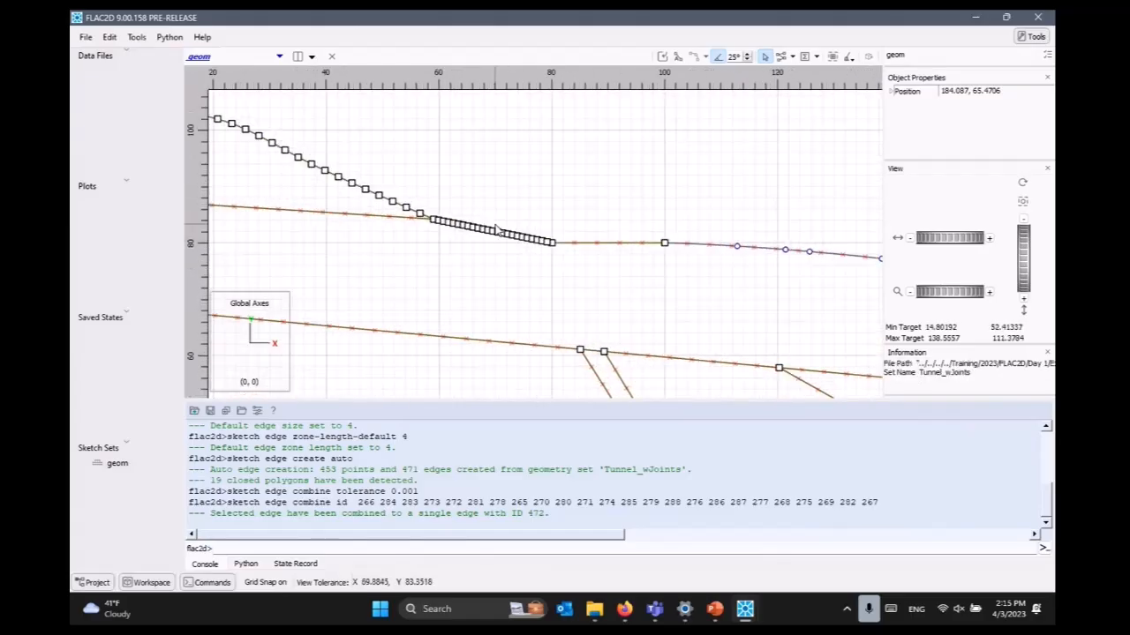
scroll(498, 235, "up", 2)
left_click(539, 274)
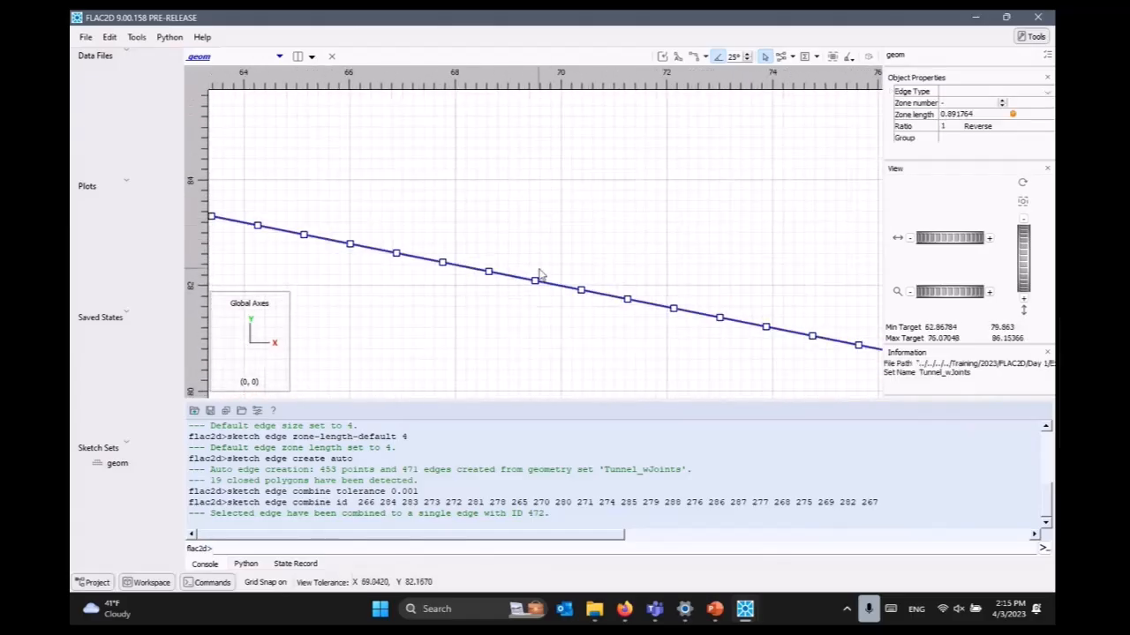
scroll(540, 273, "down", 12)
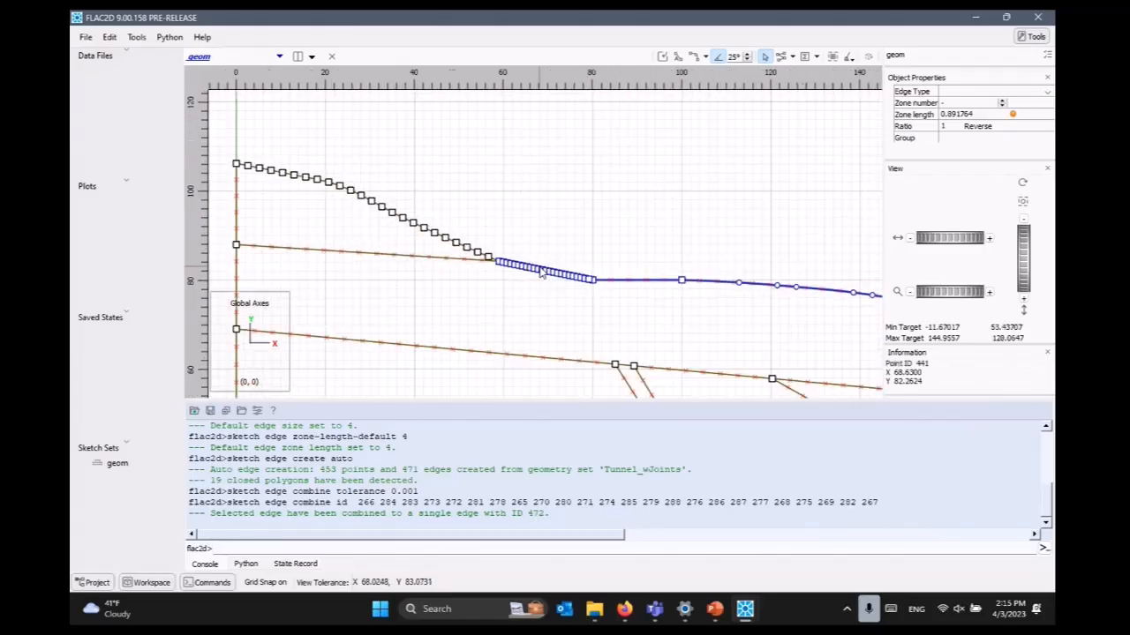
left_click_drag(691, 312, 575, 277)
left_click(494, 224, "ctrl")
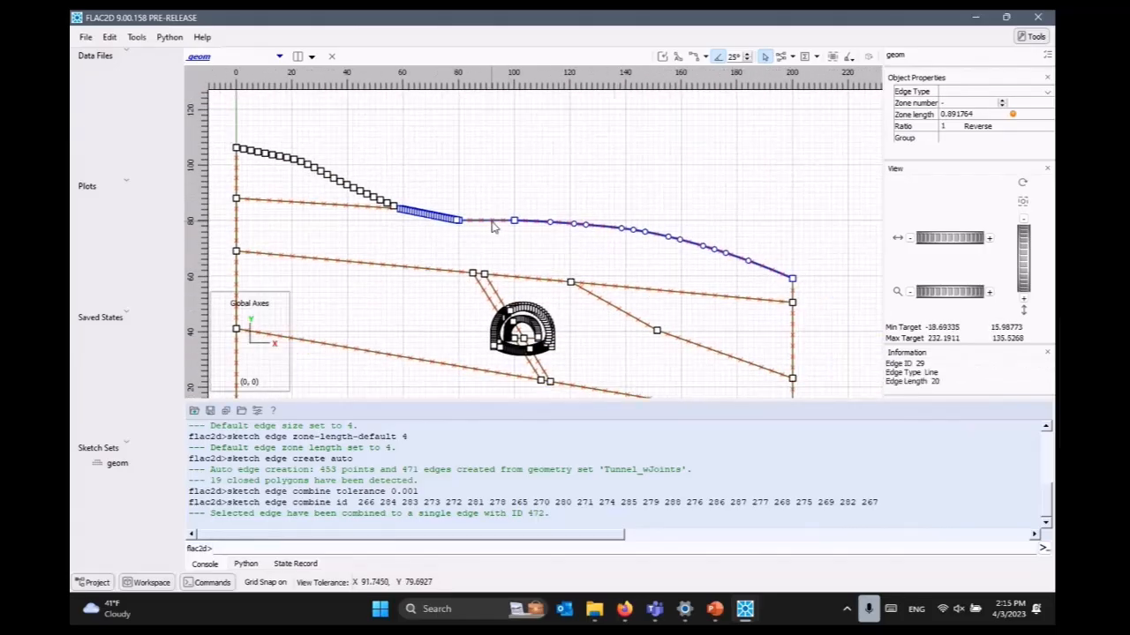
left_click(534, 224, "ctrl")
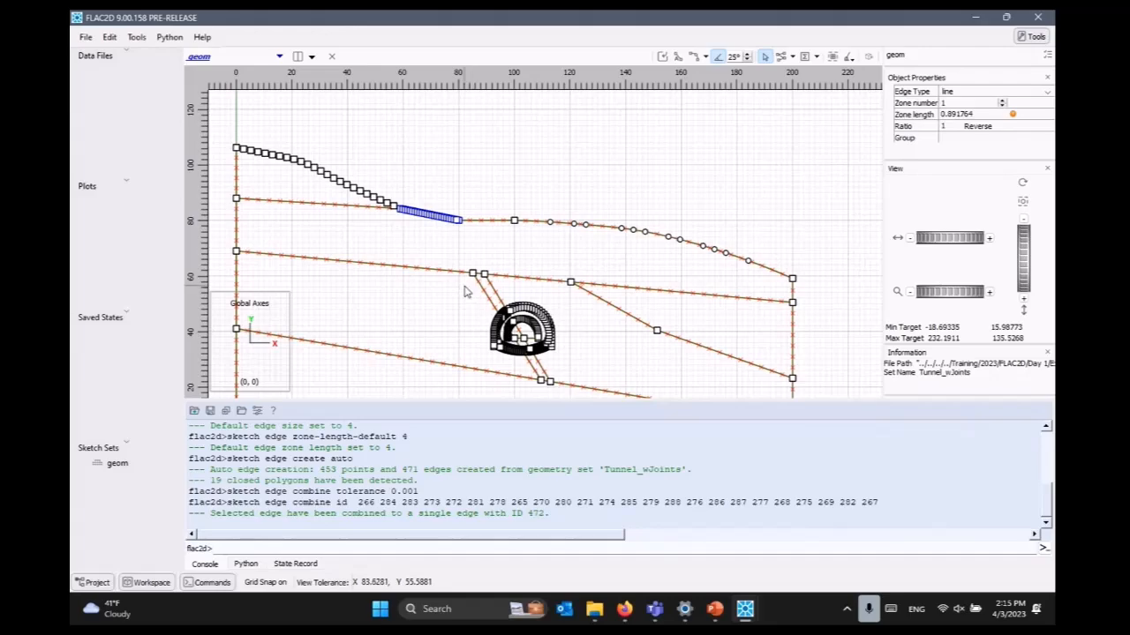
key("c")
Combine the ground surface edges of the upper slope between x = 0 and 60 into a single curve
scroll(428, 219, "up", 3)
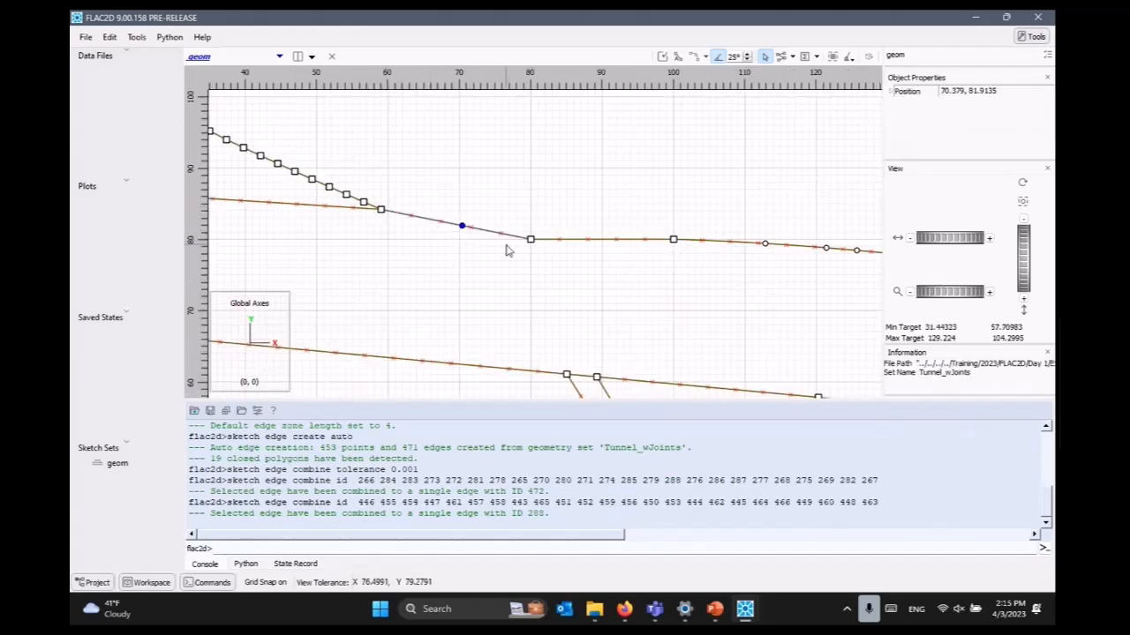
left_click_drag(379, 267, 655, 325)
left_click(572, 240)
key("c")
scroll(592, 259, "down", 3)
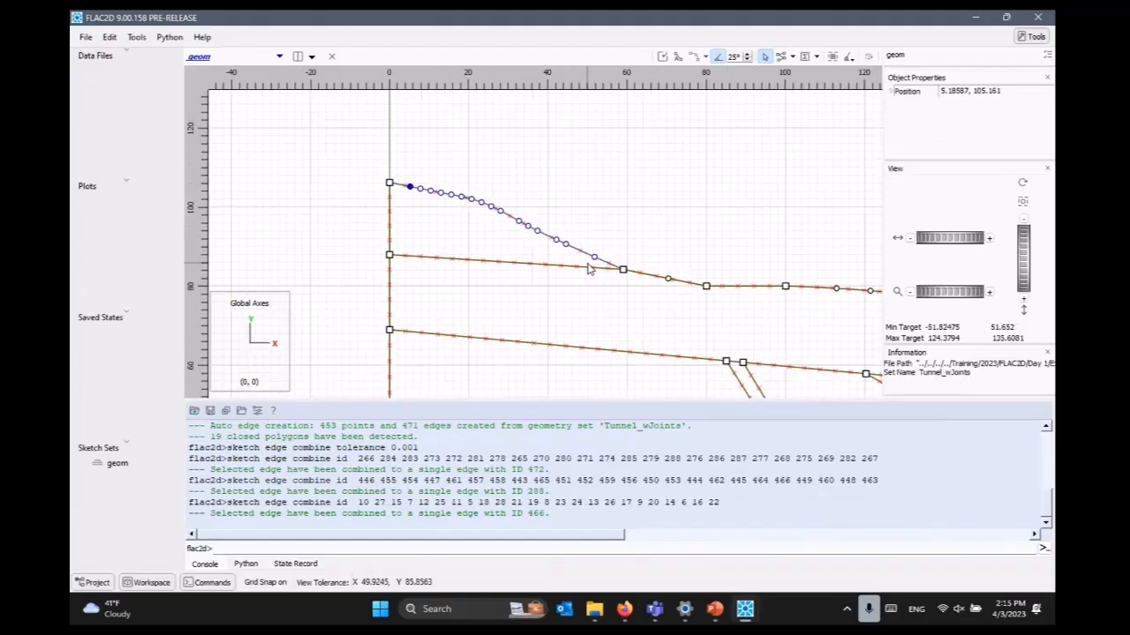
Combine the arch edges of the outer and middle tunnel outlines right of the joints, each into a single curve
left_click_drag(466, 189, 499, 177)
scroll(569, 221, "up", 6)
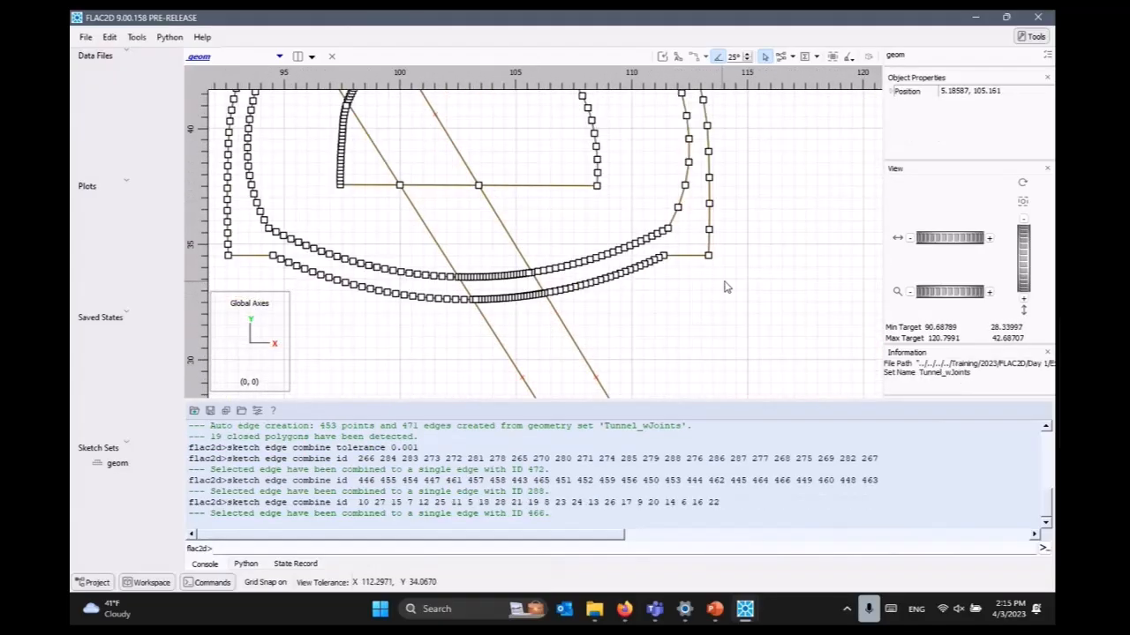
left_click(711, 254)
key("c")
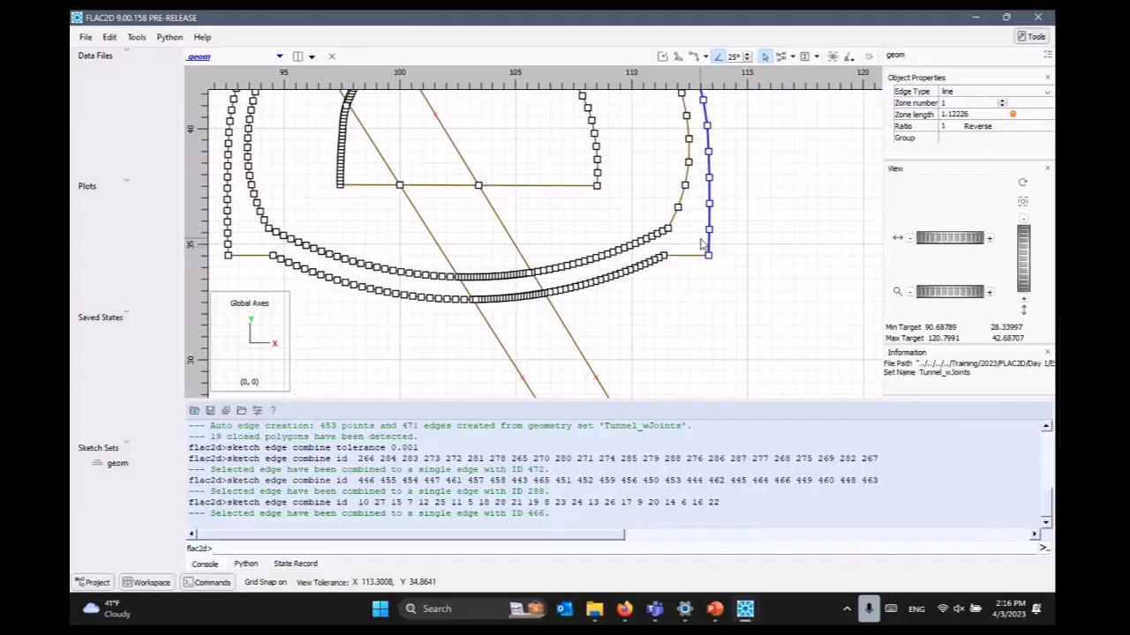
scroll(639, 265, "down", 3)
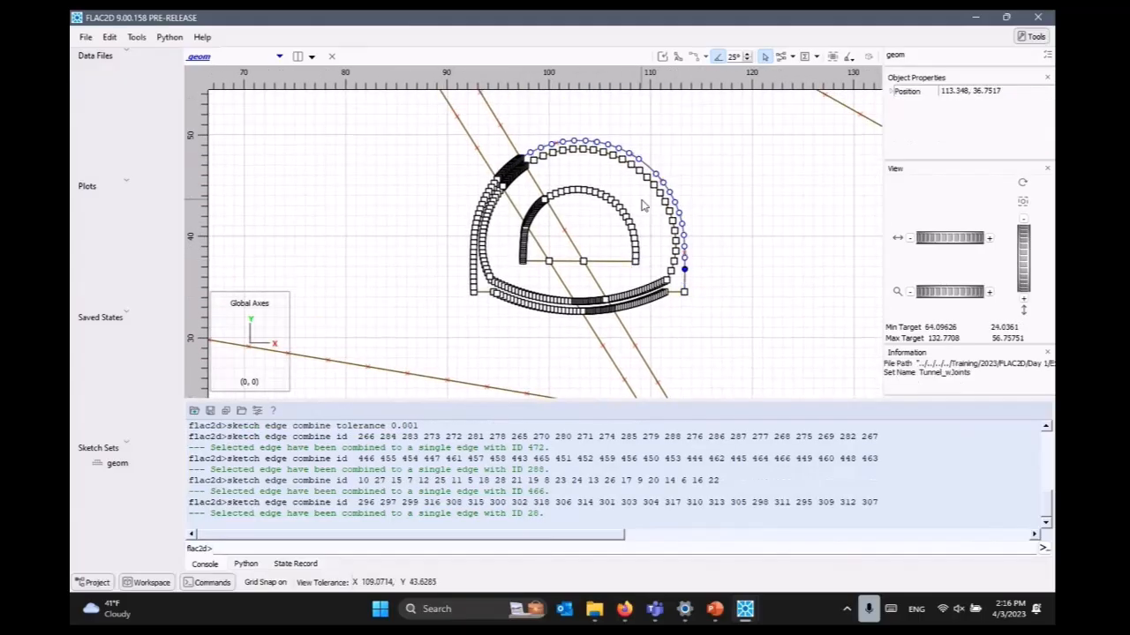
scroll(622, 190, "up", 3)
scroll(693, 188, "down", 1)
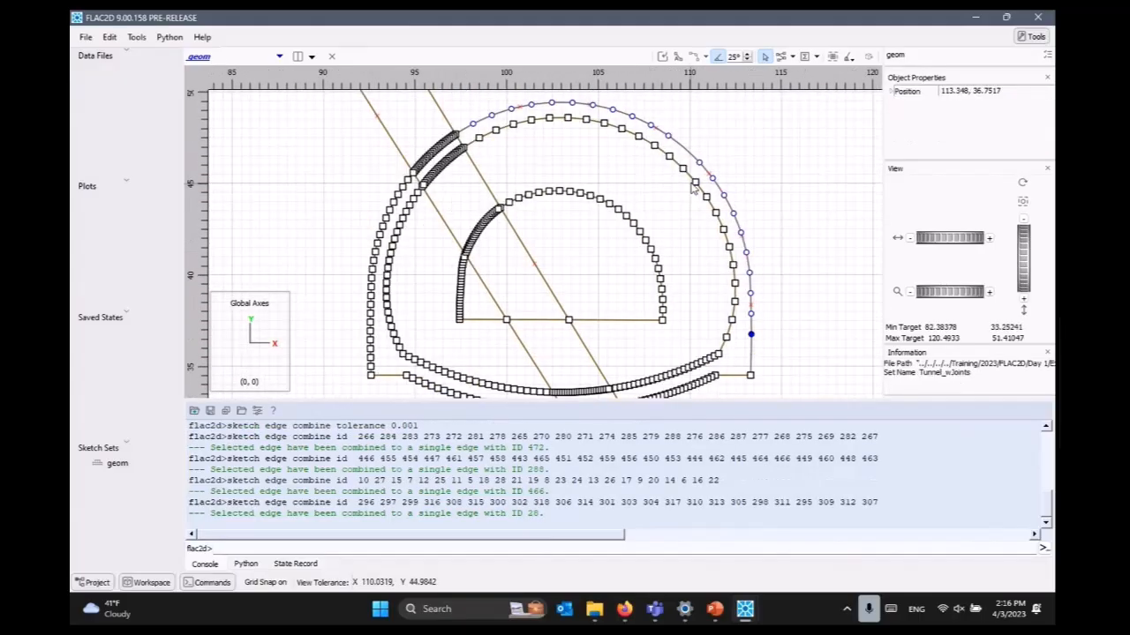
left_click(678, 169)
key("c")
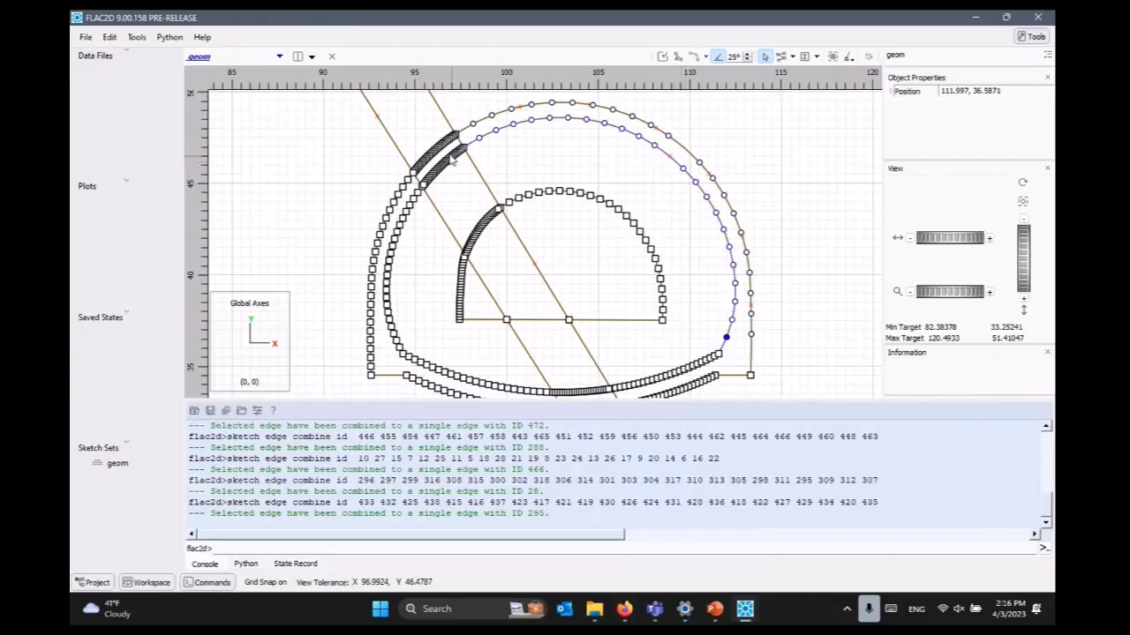
Combine the innermost tunnel outline's edges into separate curves for the arch right of the joints, the part between them, and the left wall
scroll(540, 216, "up", 2)
left_click(521, 191)
key("c")
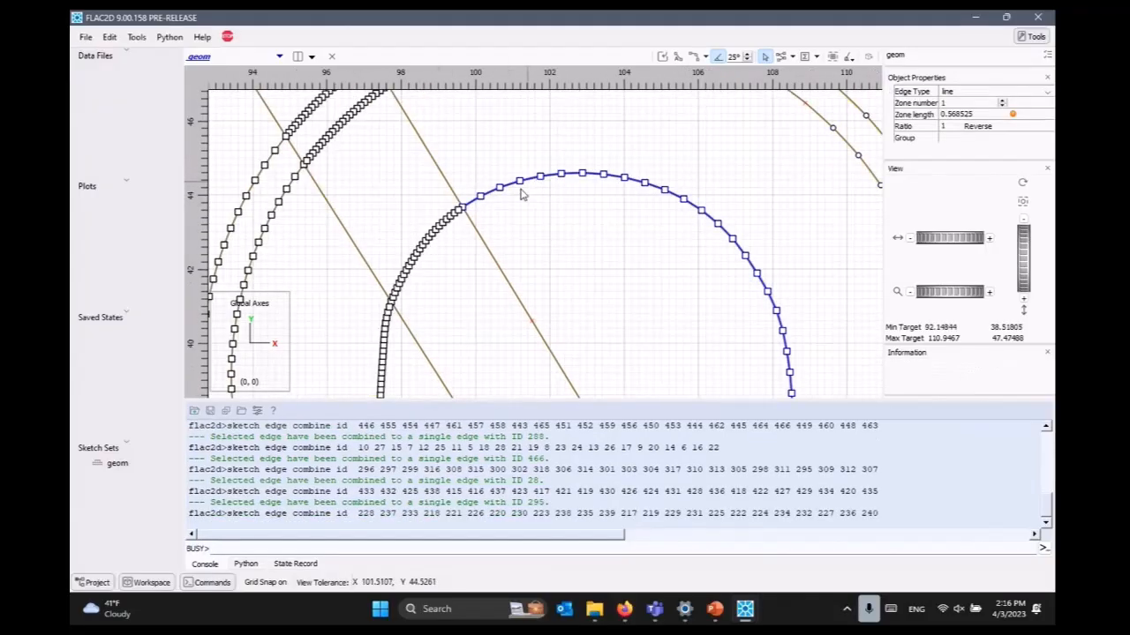
scroll(426, 228, "up", 2)
left_click(366, 179)
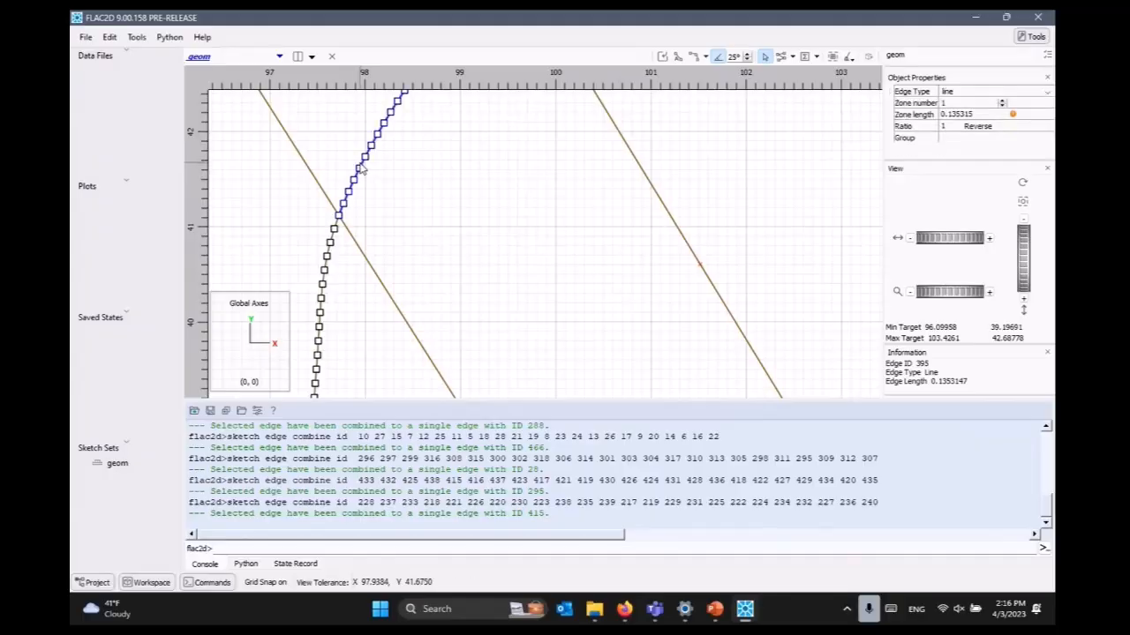
key("c")
scroll(371, 269, "up", 2)
left_click_drag(419, 331, 473, 201)
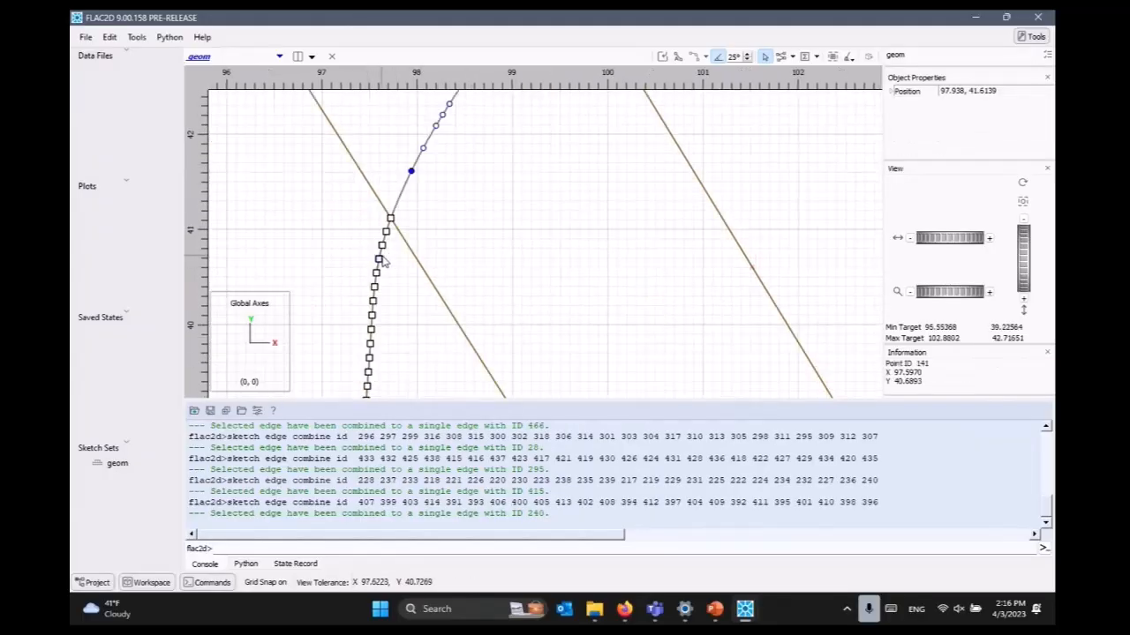
left_click(380, 259)
key("c")
Combine the left wall edges of the middle and outer tunnel outlines and the middle invert's edges left of the joints into single curves
scroll(380, 256, "down", 3)
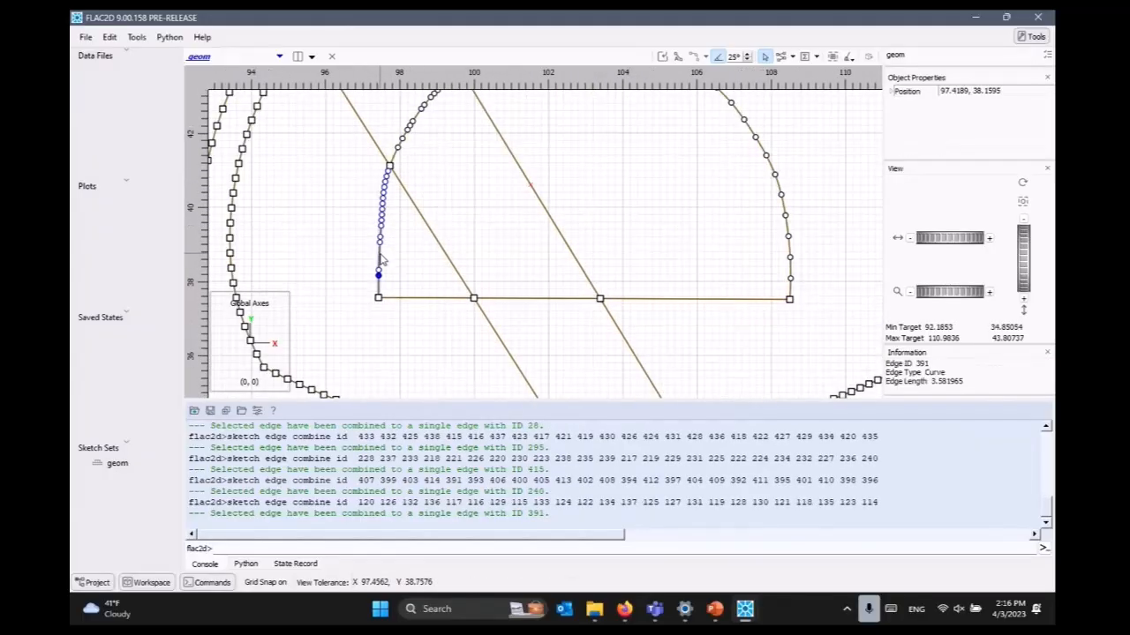
left_click(237, 225)
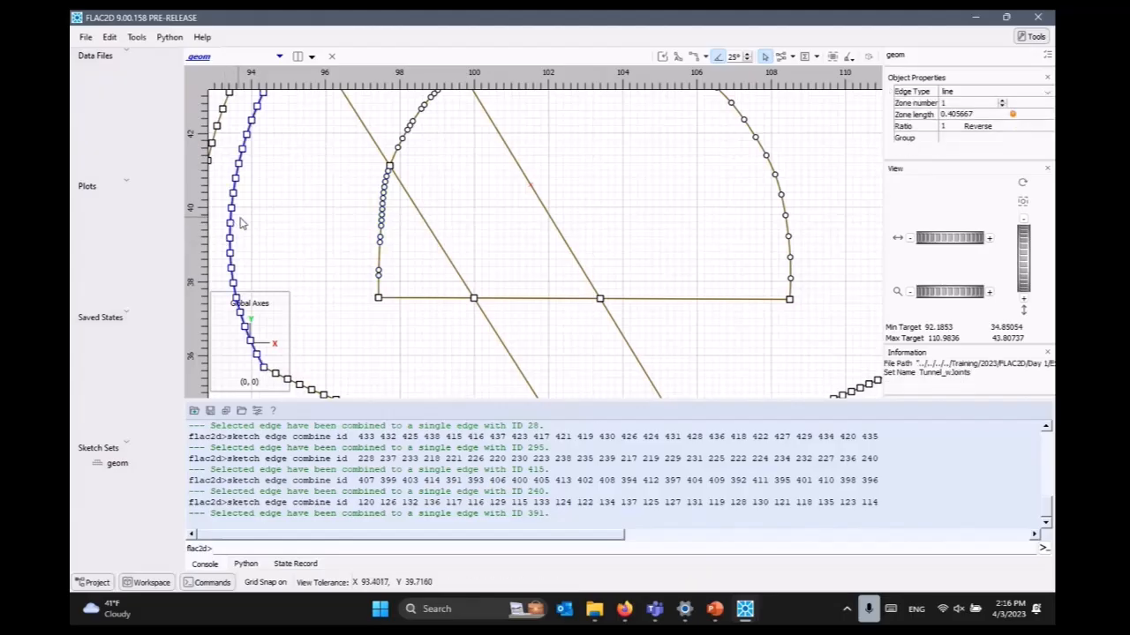
key("c")
scroll(327, 362, "down", 3)
scroll(247, 202, "up", 5)
left_click(334, 196)
key("c")
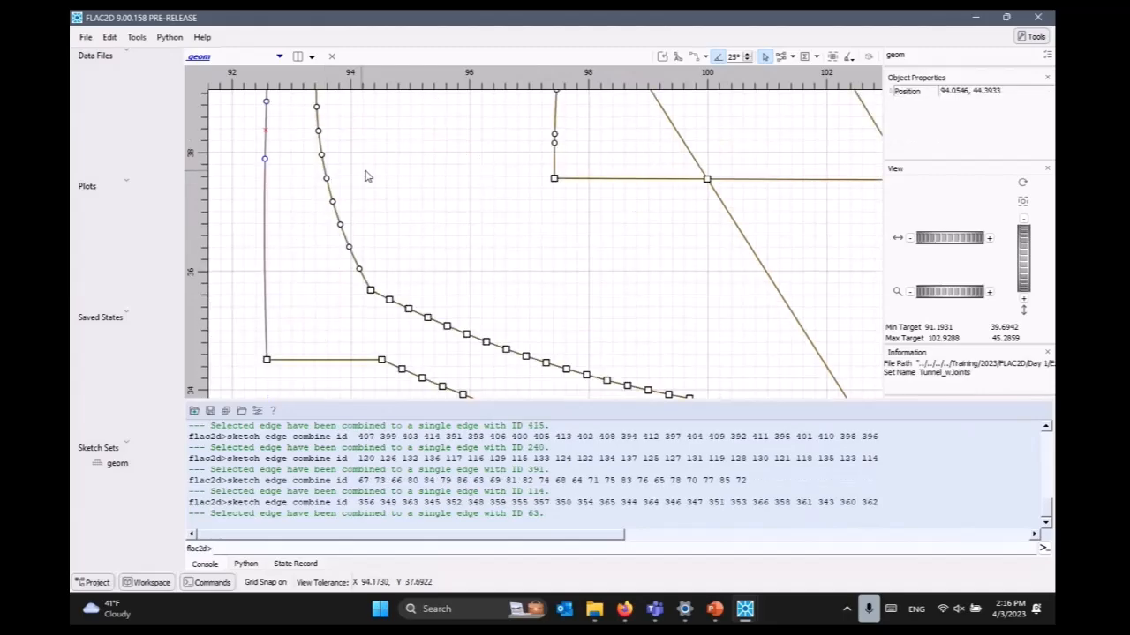
left_click(393, 301)
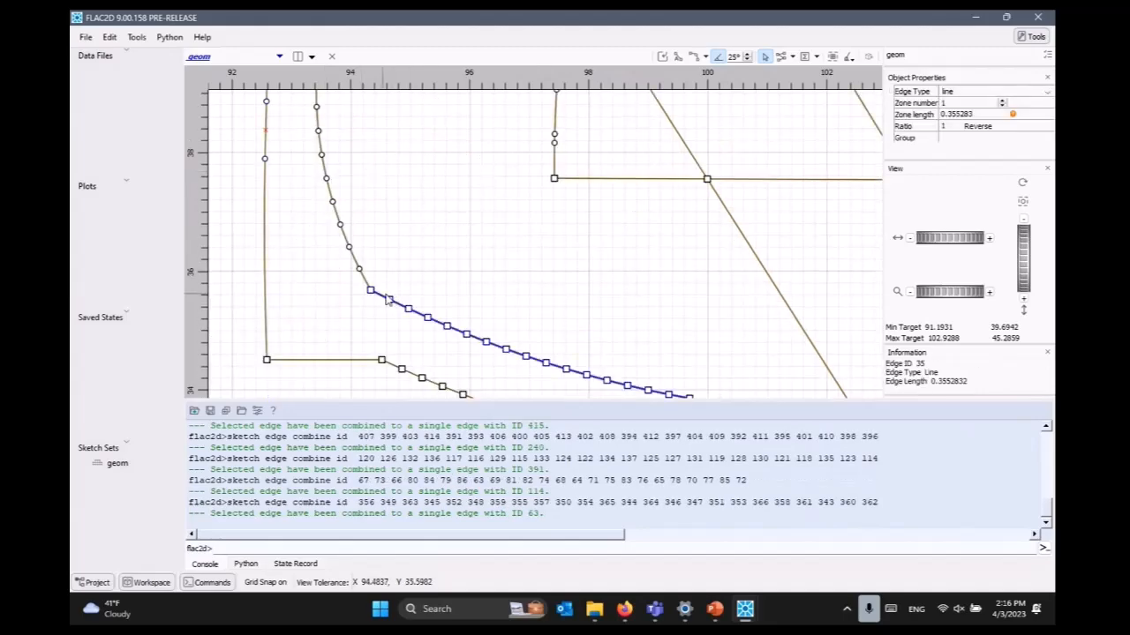
key("c")
Try to combine the outer invert's edges left of the joints with the 25° angle limit, and undo the combination
left_click_drag(562, 329, 447, 209)
left_click(521, 277)
key("c")
key("ctrl+z")
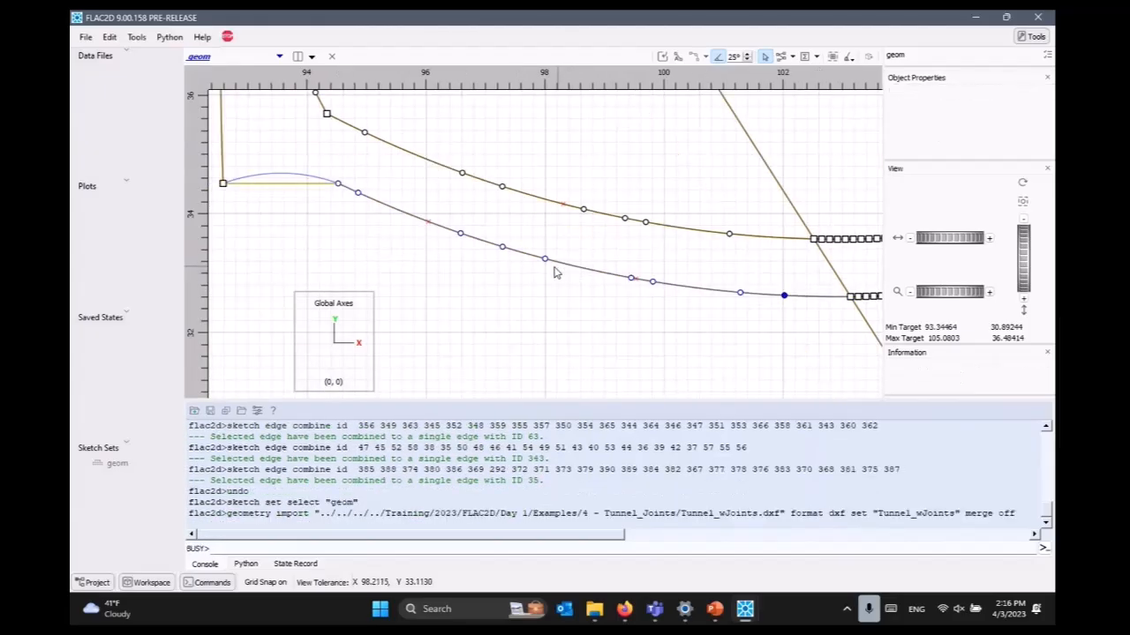
Reduce the chain selection angle limit to 14° and combine the outer invert's edges left of the joints into a single curve
left_click_drag(304, 227, 383, 219)
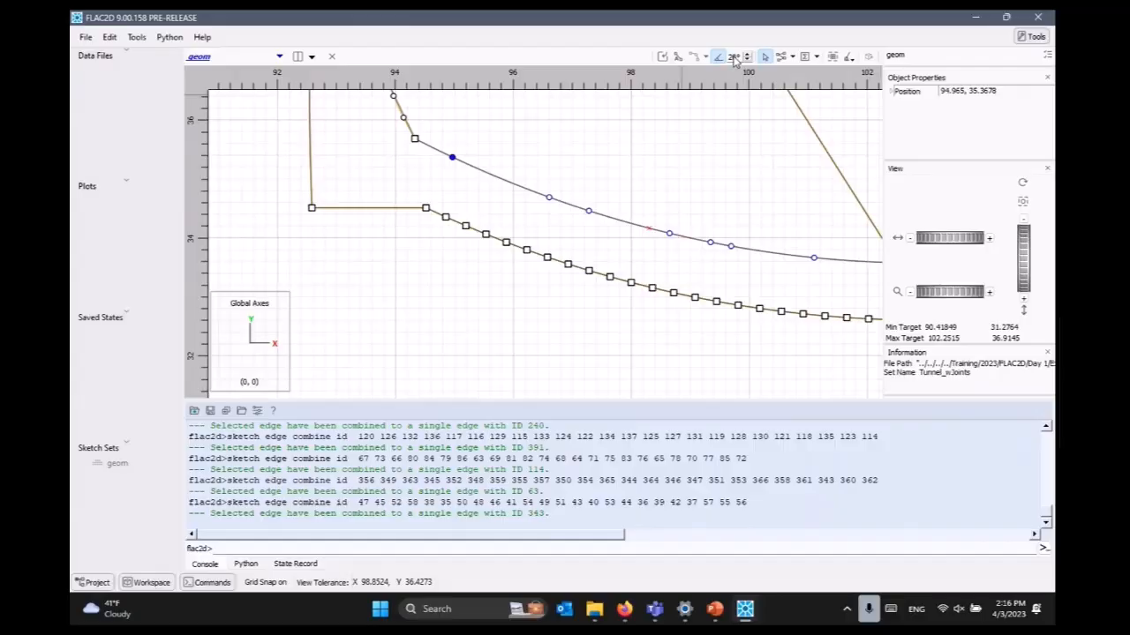
left_click(648, 284)
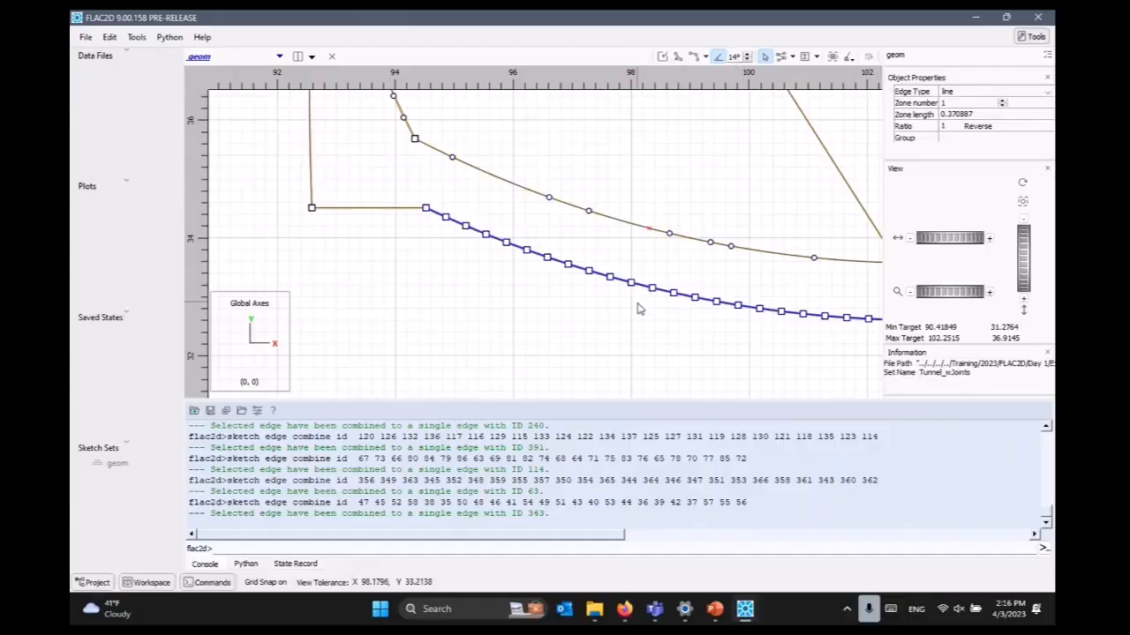
key("c")
Combine the middle and outer invert edges between the two joints, each into a single curve
left_click_drag(690, 362, 300, 337)
scroll(545, 268, "up", 7)
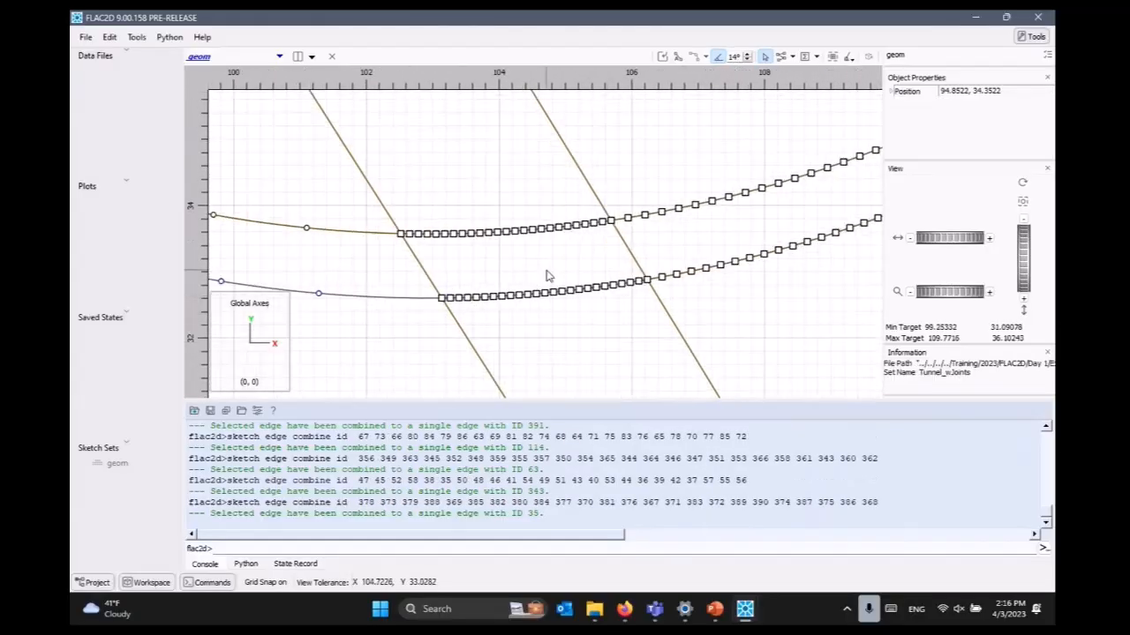
left_click(516, 192)
key("c")
left_click(560, 316)
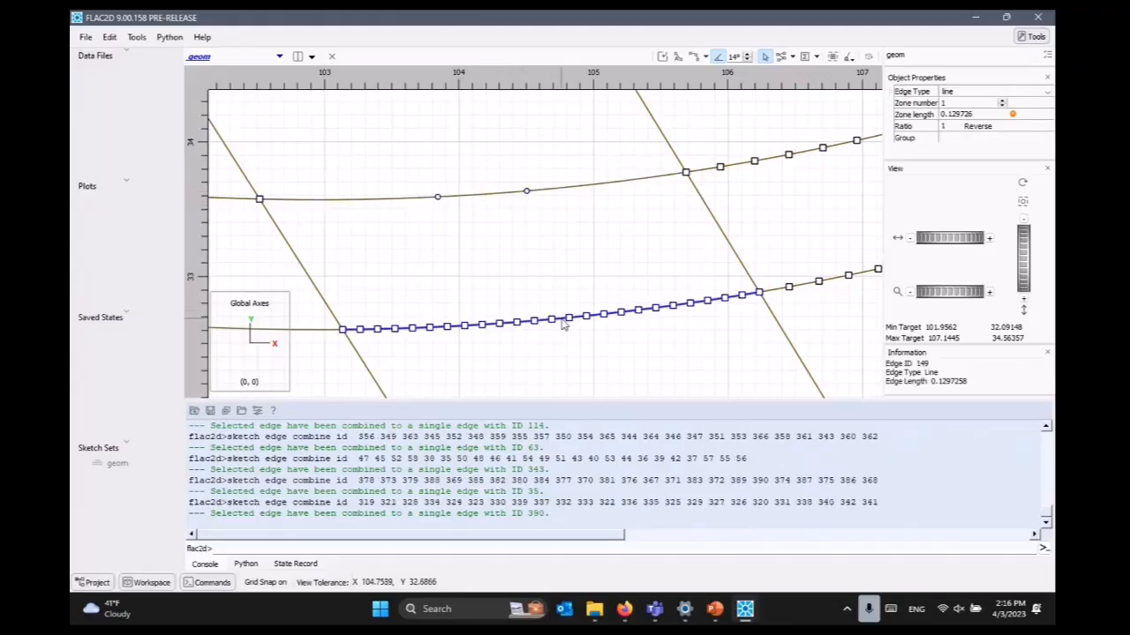
key("c")
Combine the middle and outer invert edges right of the joints, each into a single curve
left_click(748, 163)
key("c")
left_click(799, 357)
key("c")
scroll(687, 229, "down", 6)
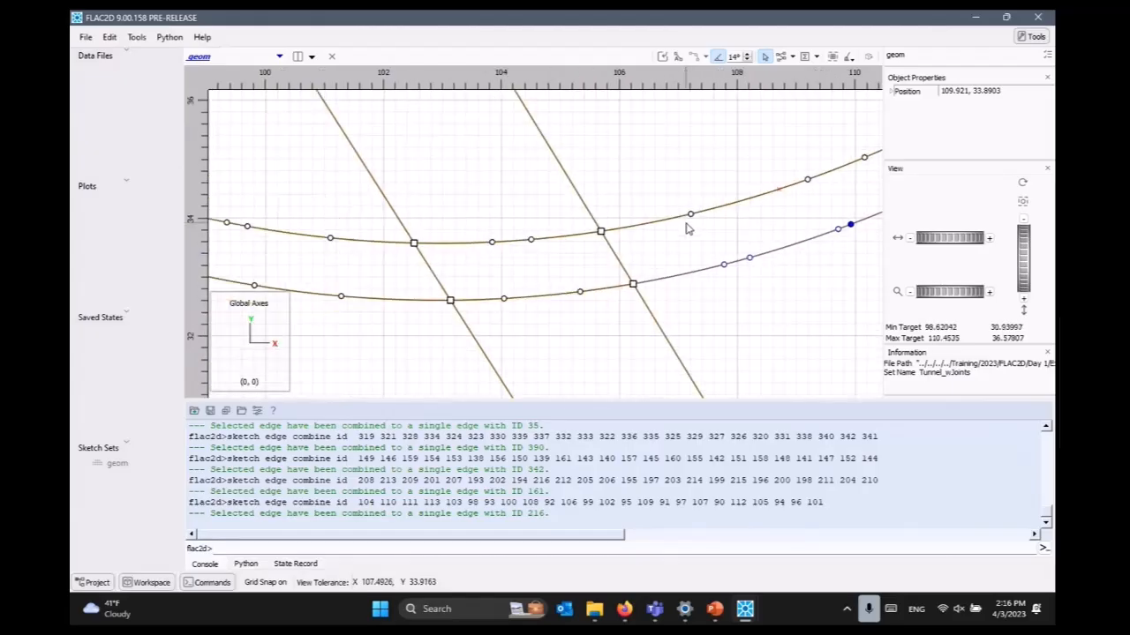
Combine the outer and middle tunnel crown edges between the two joints, each into a single curve
scroll(497, 265, "up", 8)
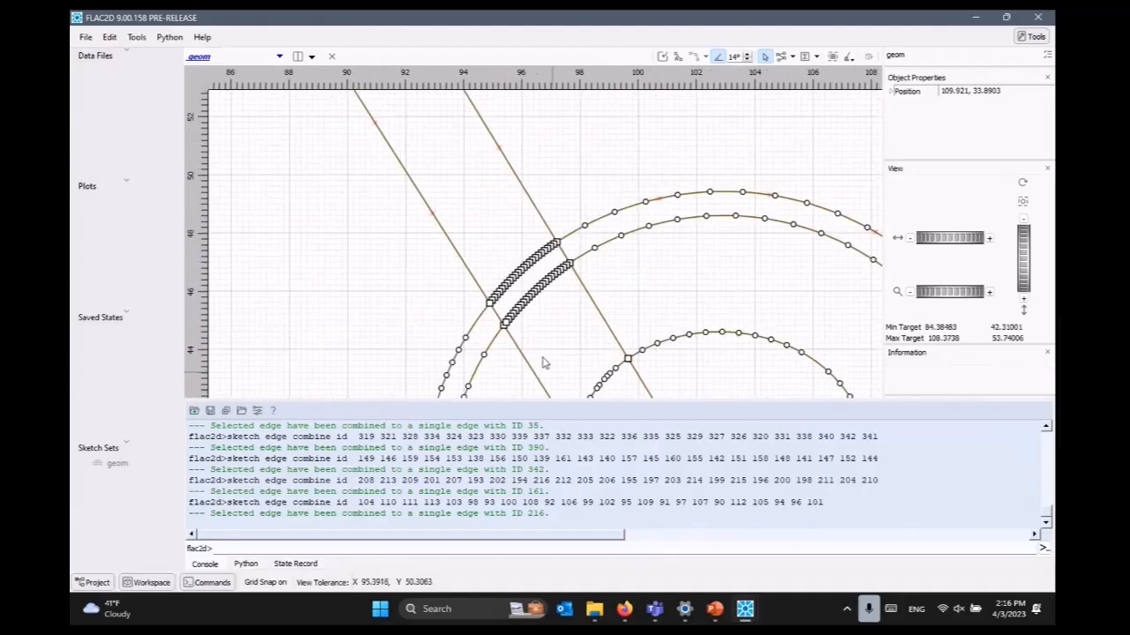
left_click(505, 170)
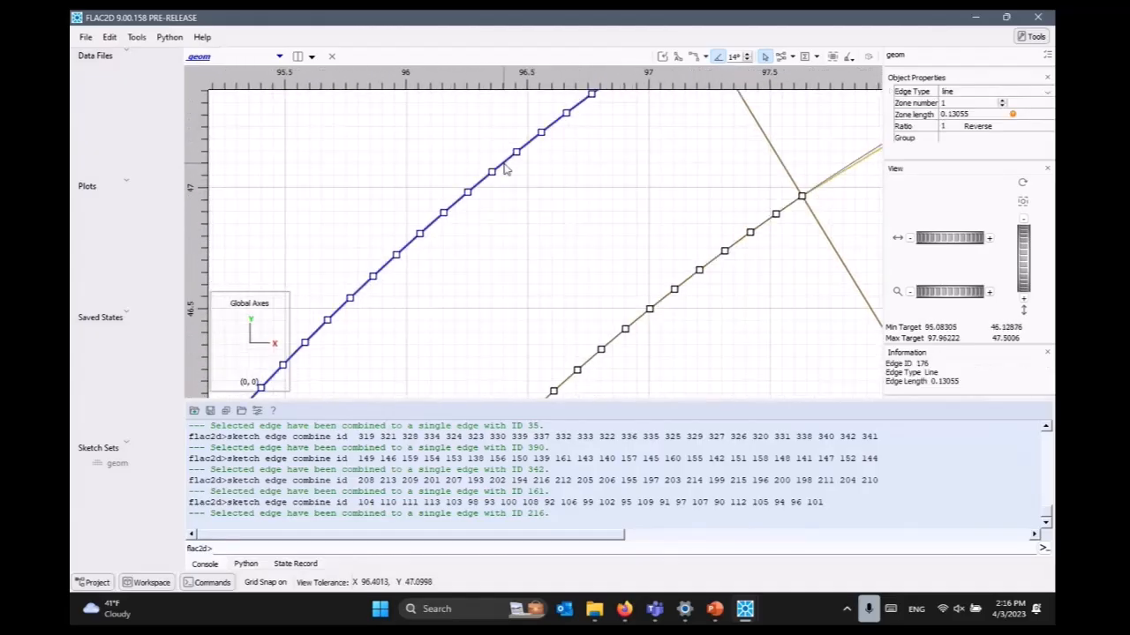
key("c")
left_click(607, 254)
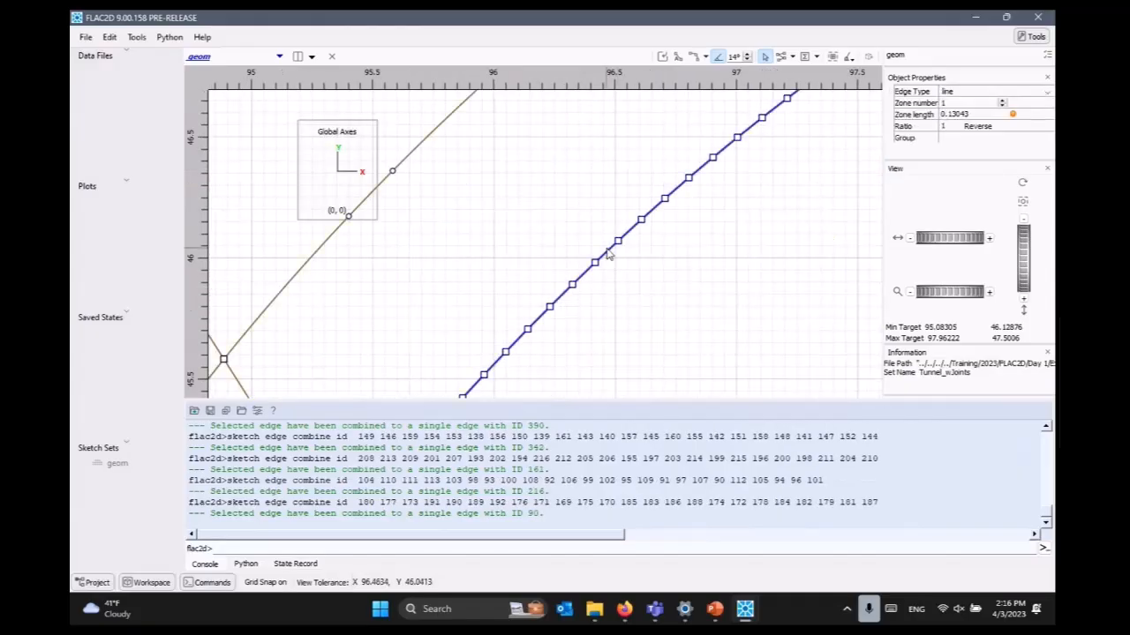
key("c")
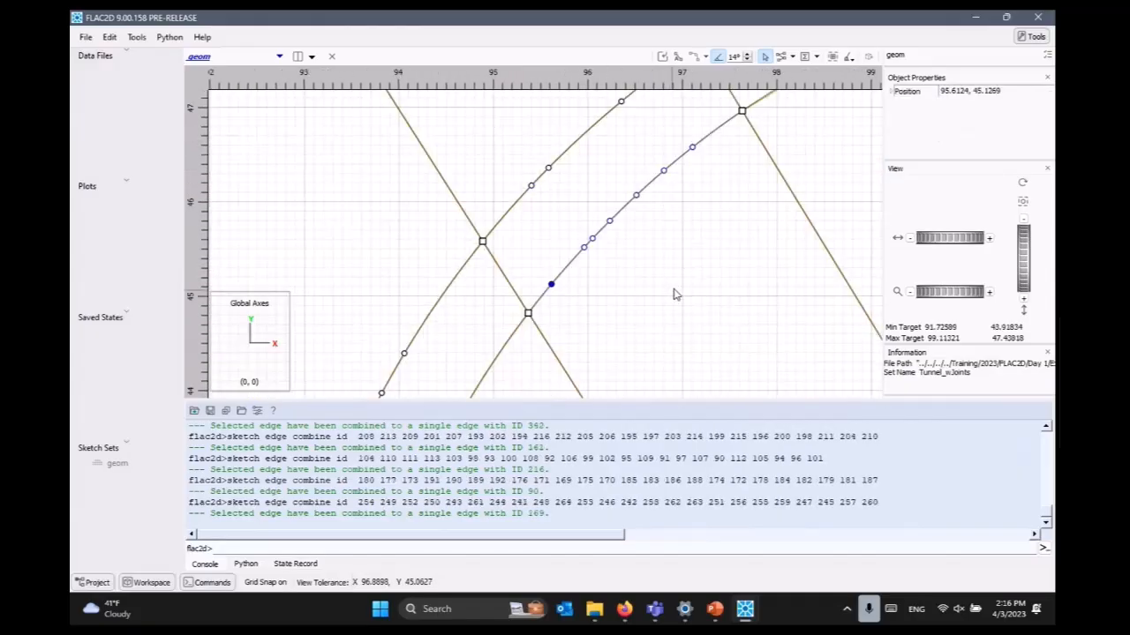
Examine the tunnel outlines, the two joints crossing them and the surrounding layer boundaries in the whole model
scroll(679, 285, "down", 8)
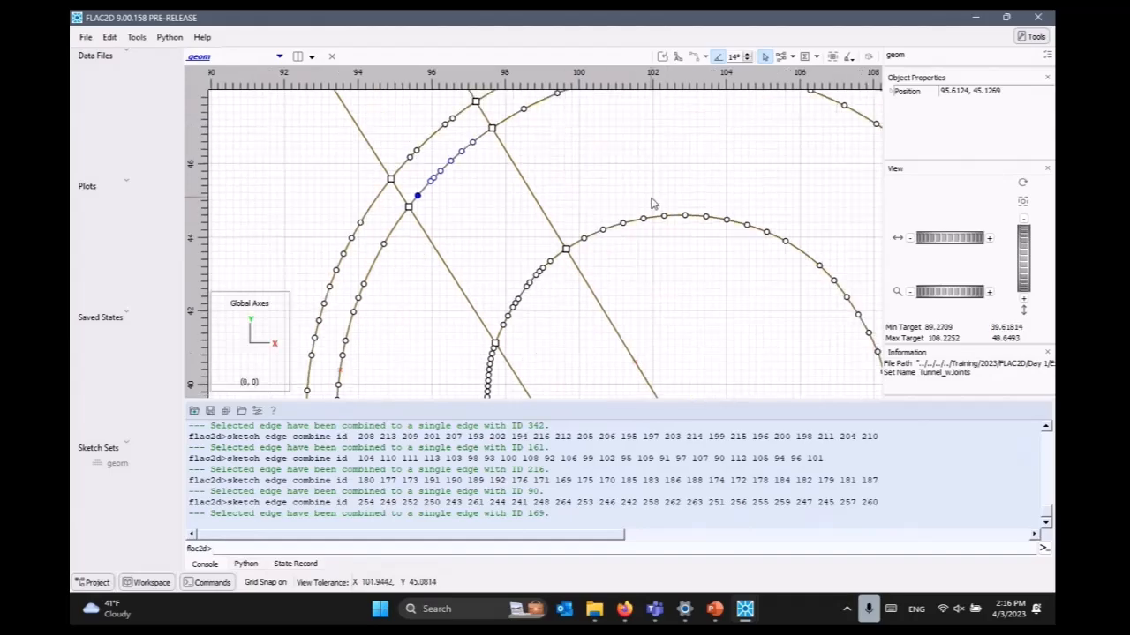
scroll(713, 245, "down", 3)
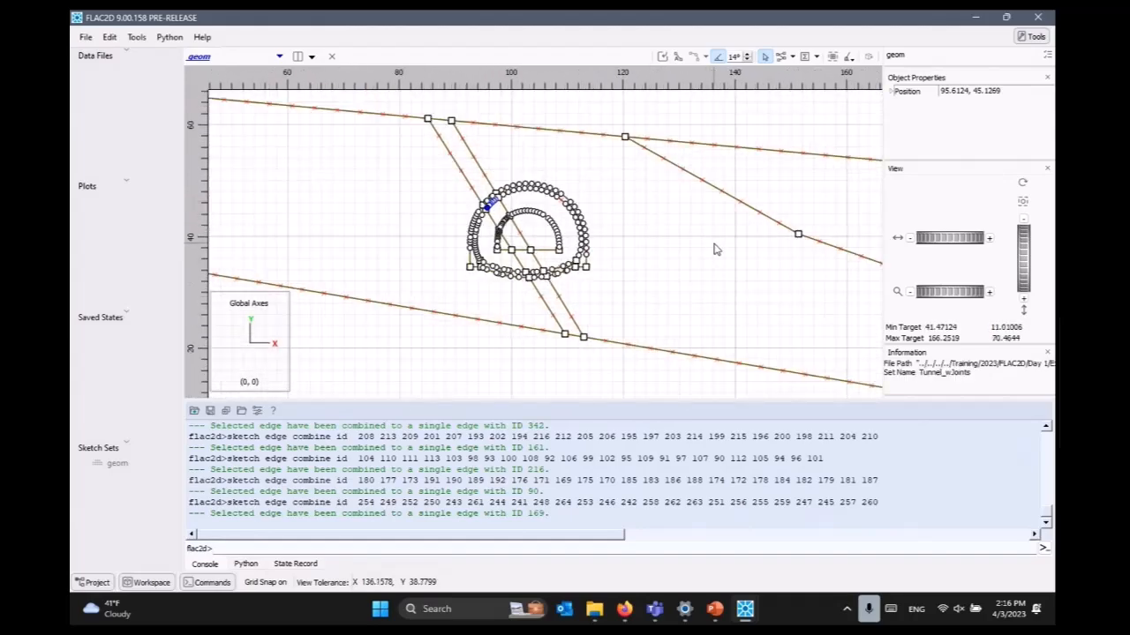
scroll(714, 249, "down", 2)
left_click_drag(623, 257, 671, 290)
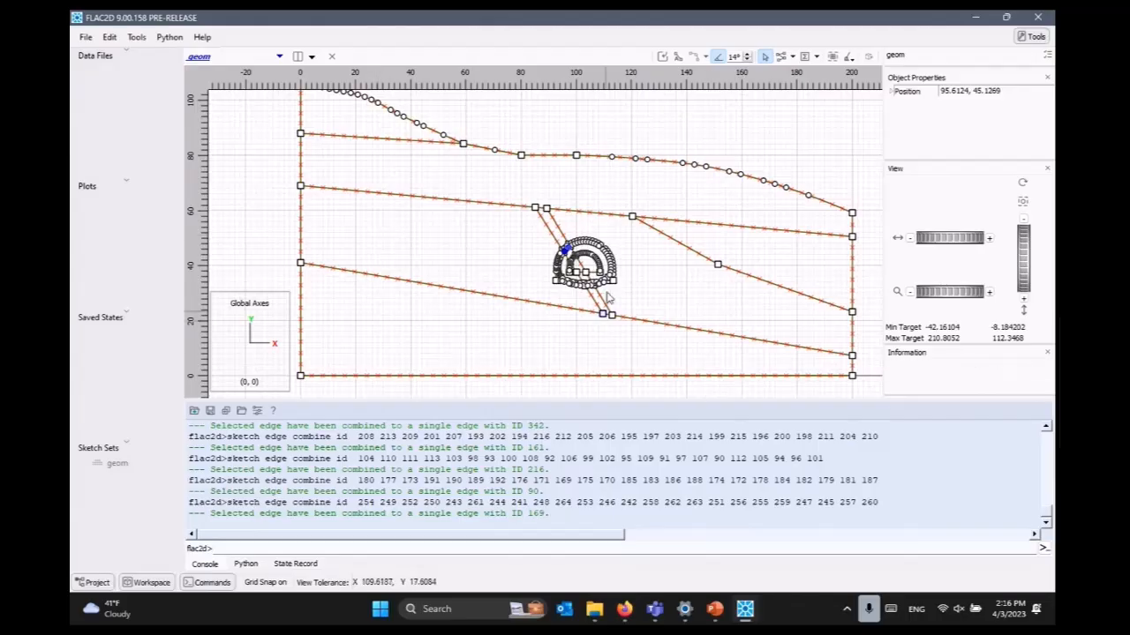
scroll(600, 284, "up", 3)
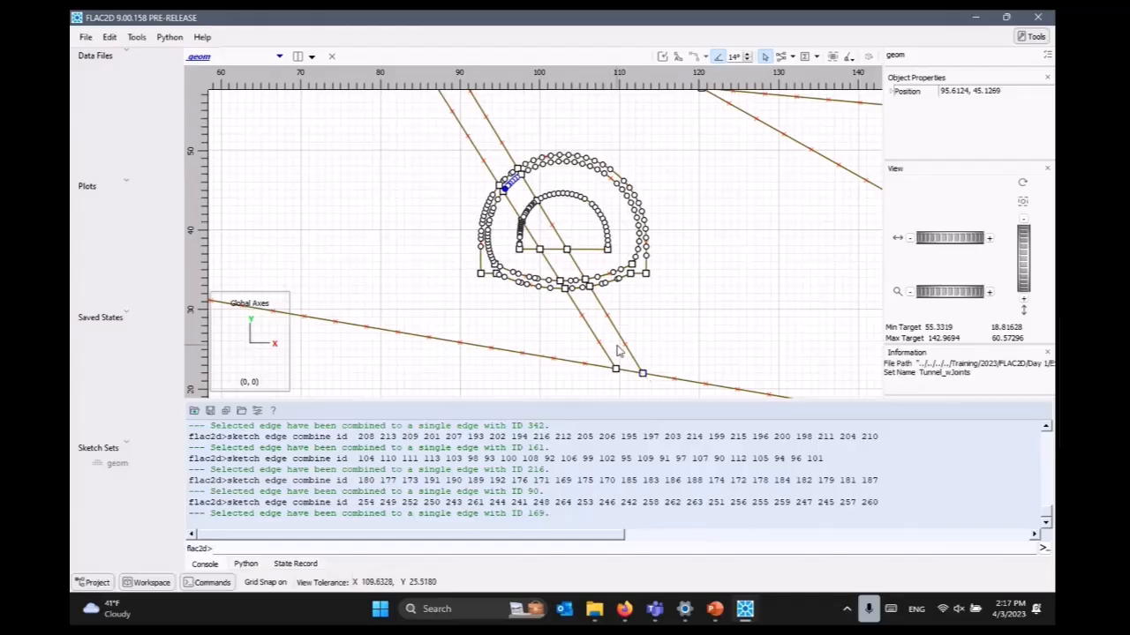
scroll(677, 302, "down", 3)
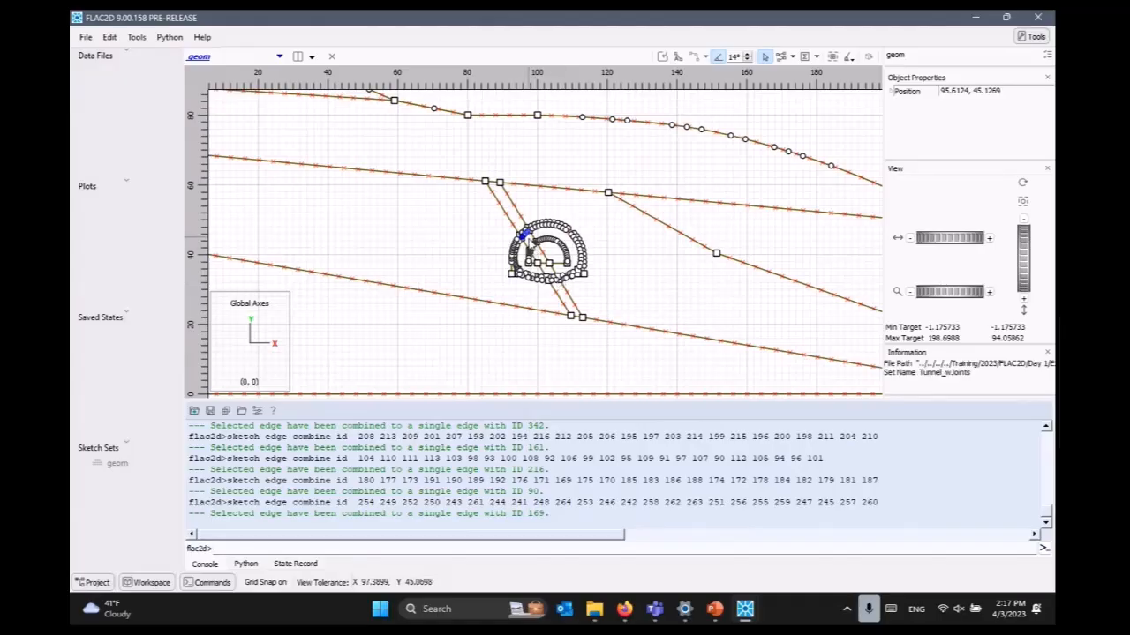
scroll(556, 278, "up", 3)
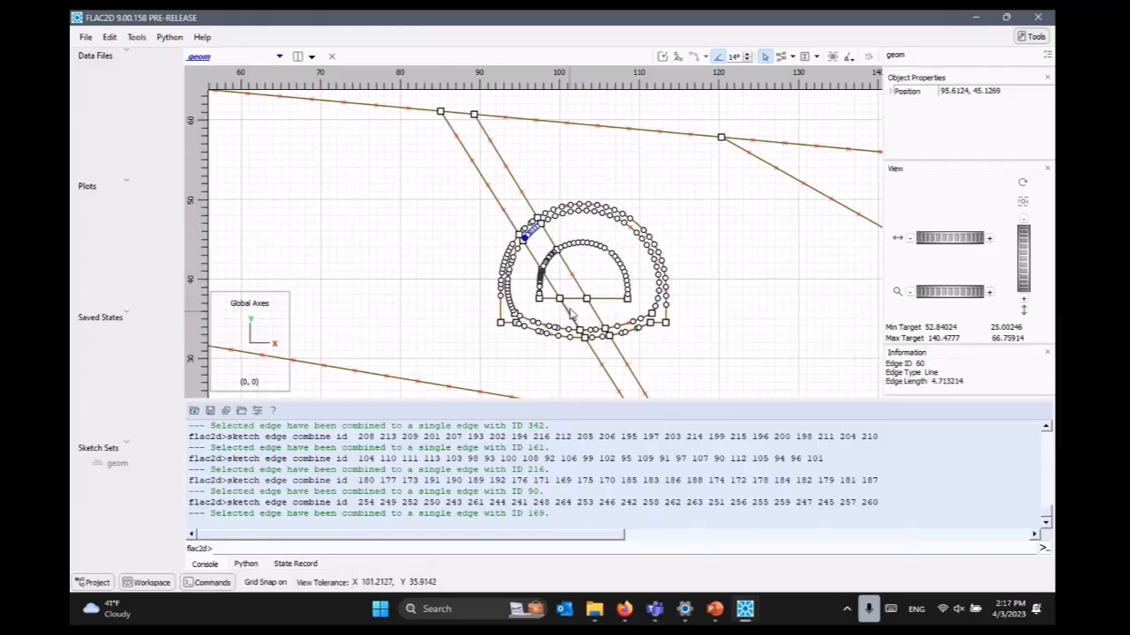
scroll(662, 243, "down", 3)
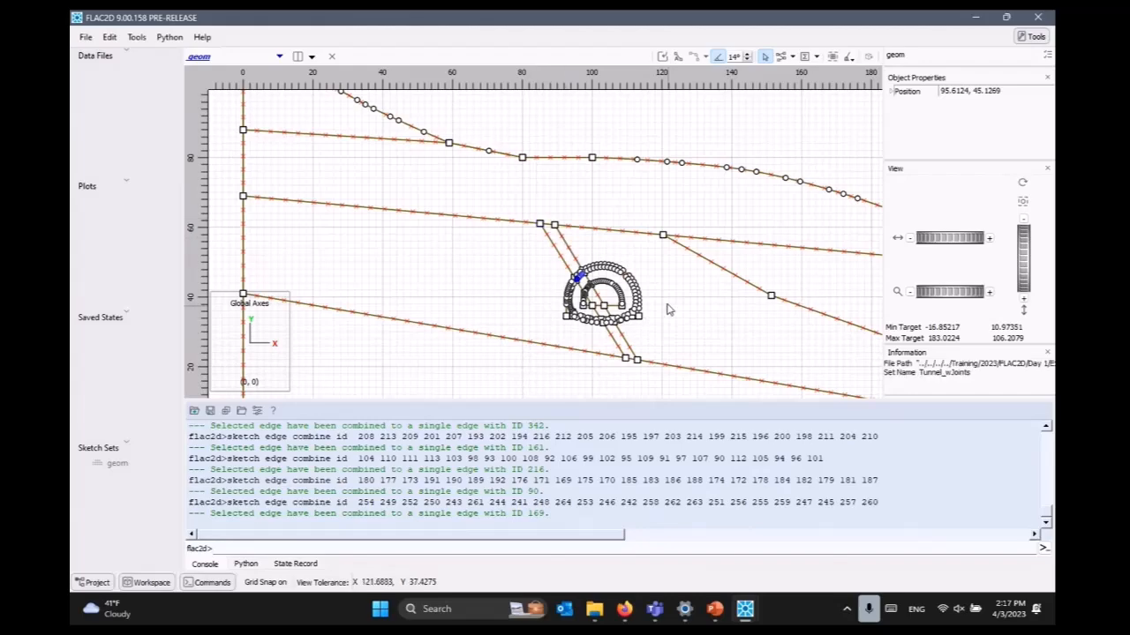
scroll(633, 274, "up", 3)
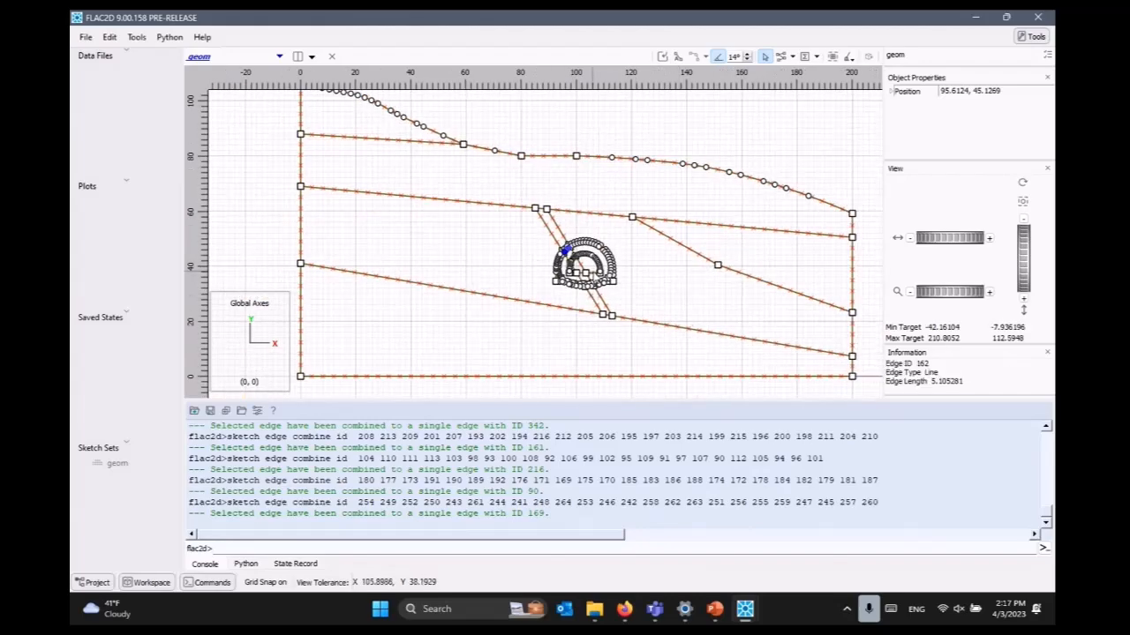
scroll(611, 280, "up", 3)
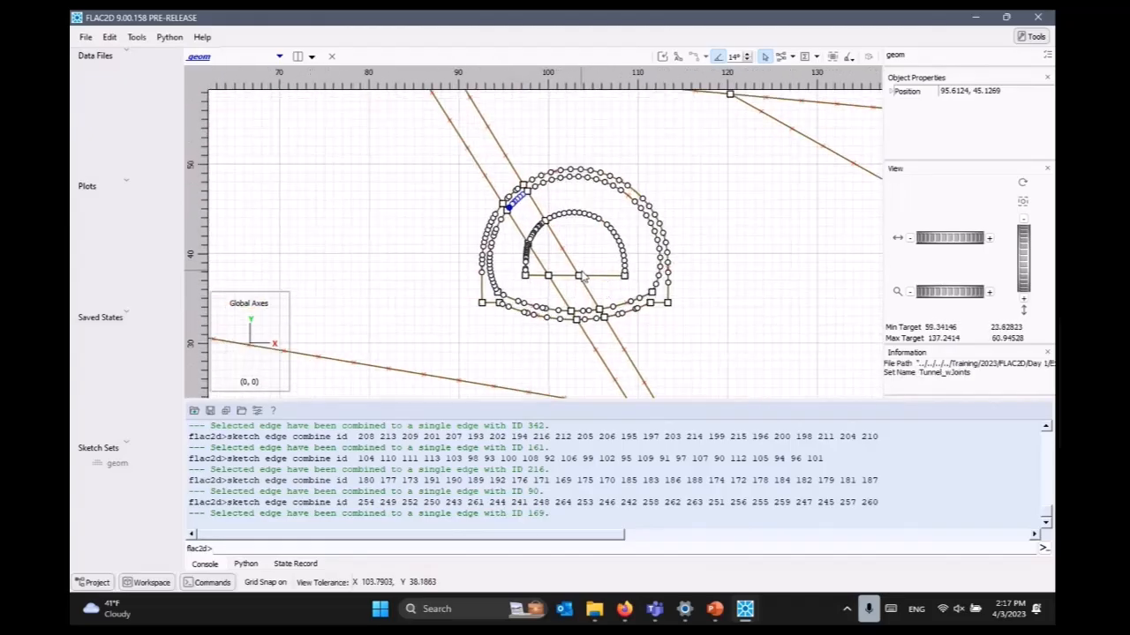
scroll(583, 277, "up", 1)
scroll(724, 300, "up", 1)
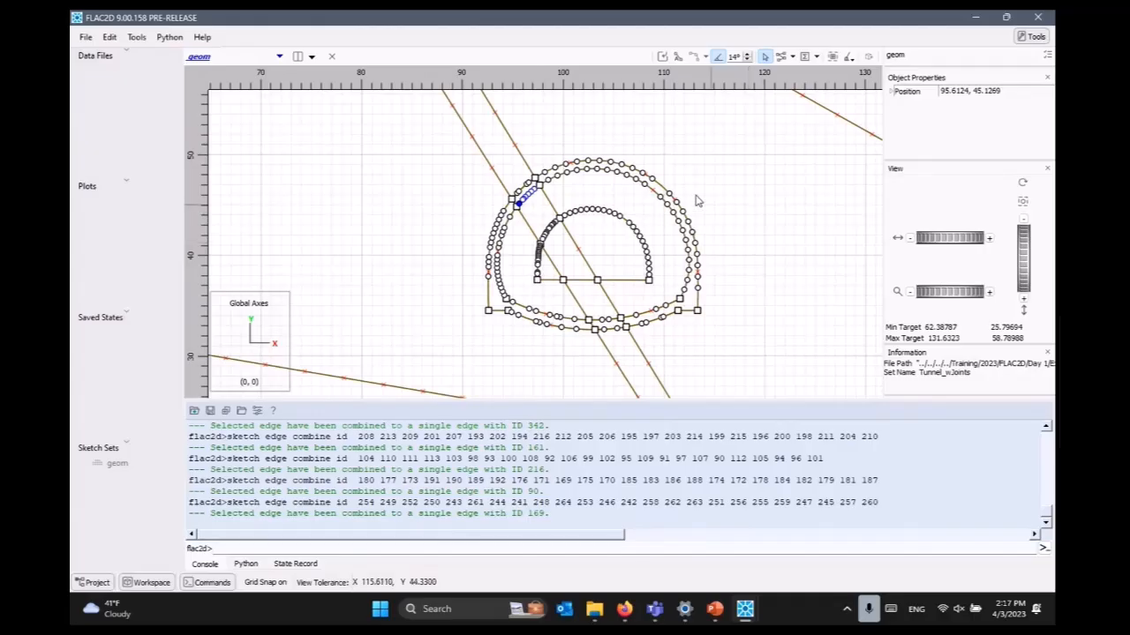
scroll(727, 262, "down", 3)
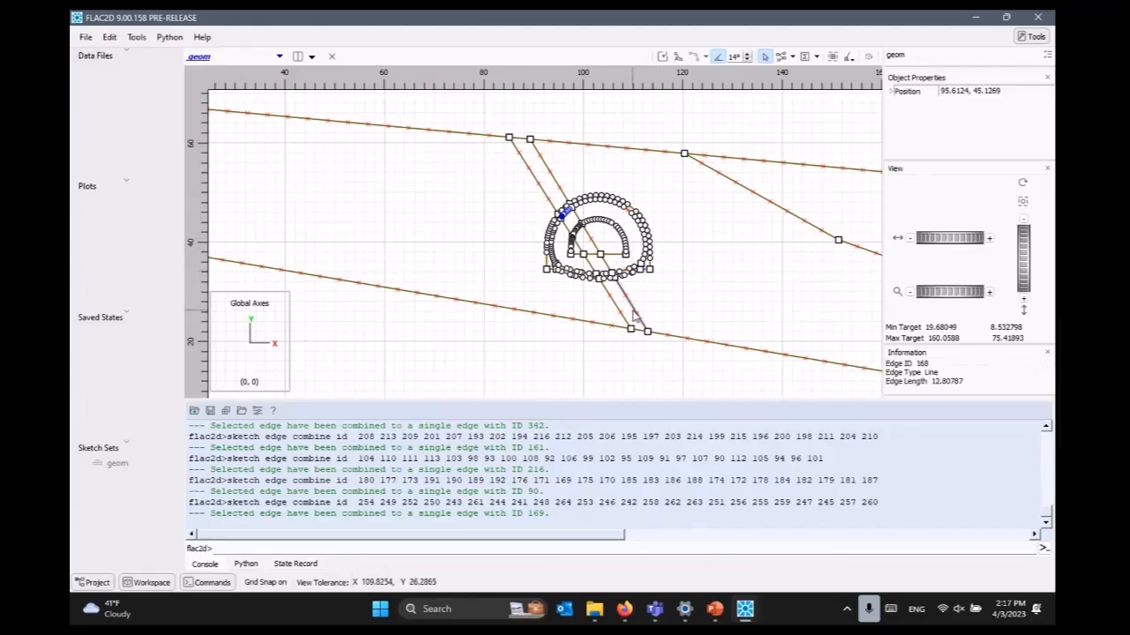
left_click_drag(739, 291, 679, 286)
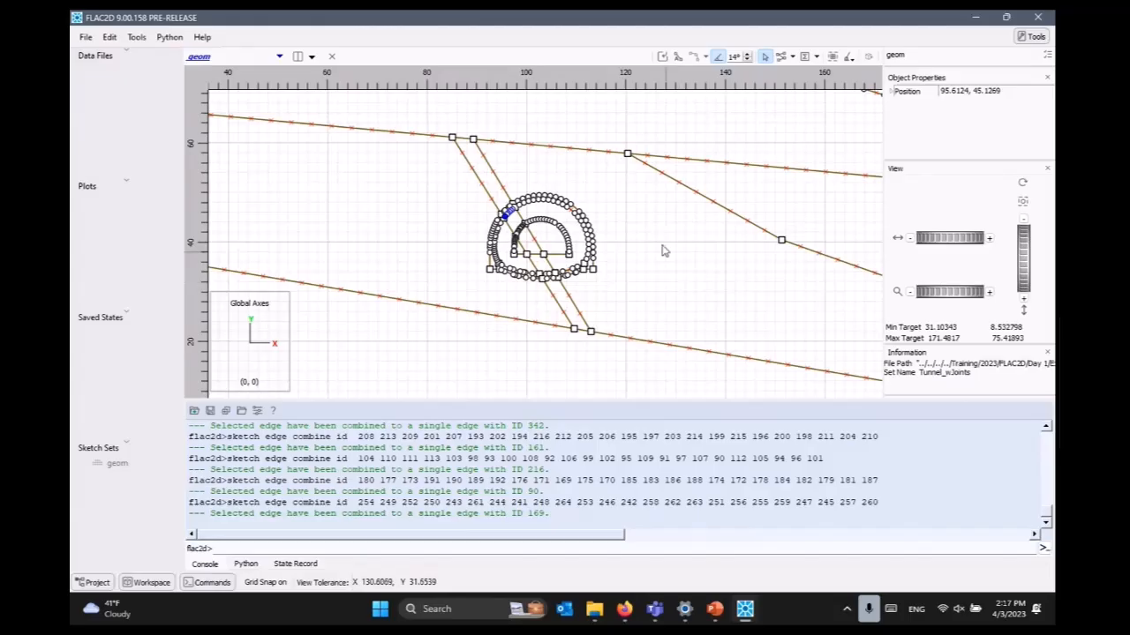
Set the zone length to 0.5 for all tunnel and joint edges, including the short boundary segments between the joints
left_click(574, 152)
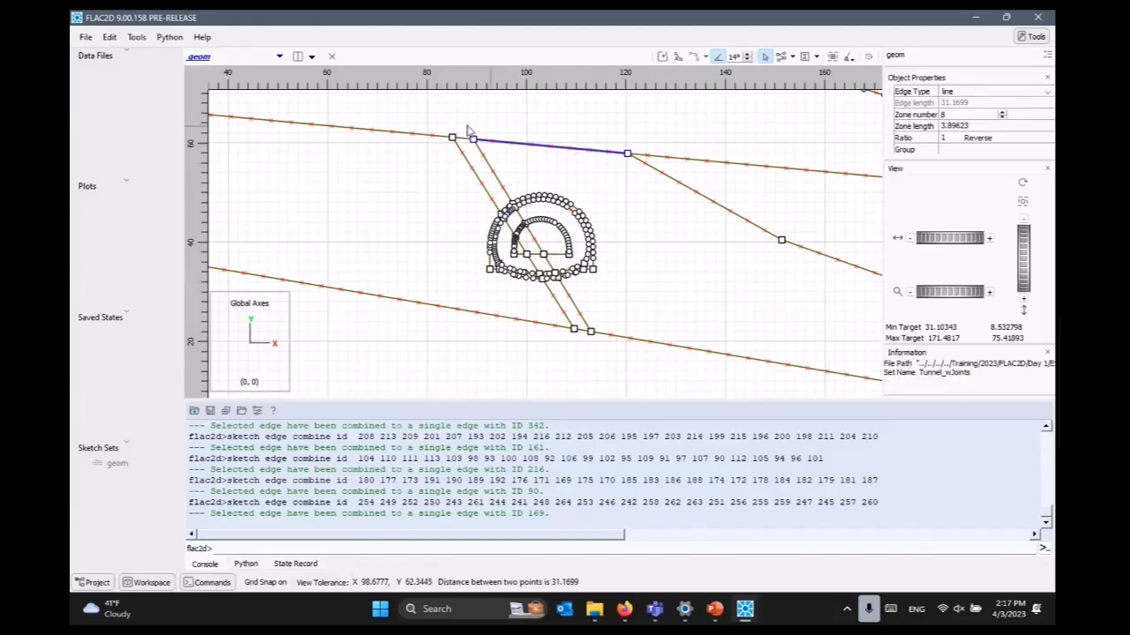
left_click_drag(418, 110, 643, 365)
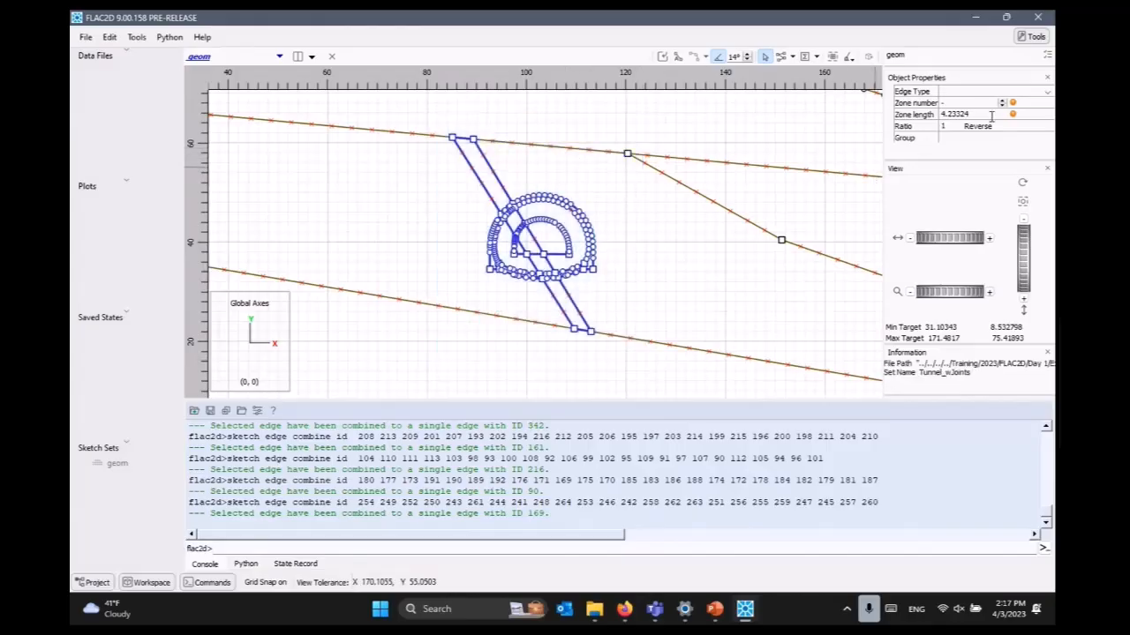
left_click_drag(984, 116, 921, 115)
type(".5")
key("Return")
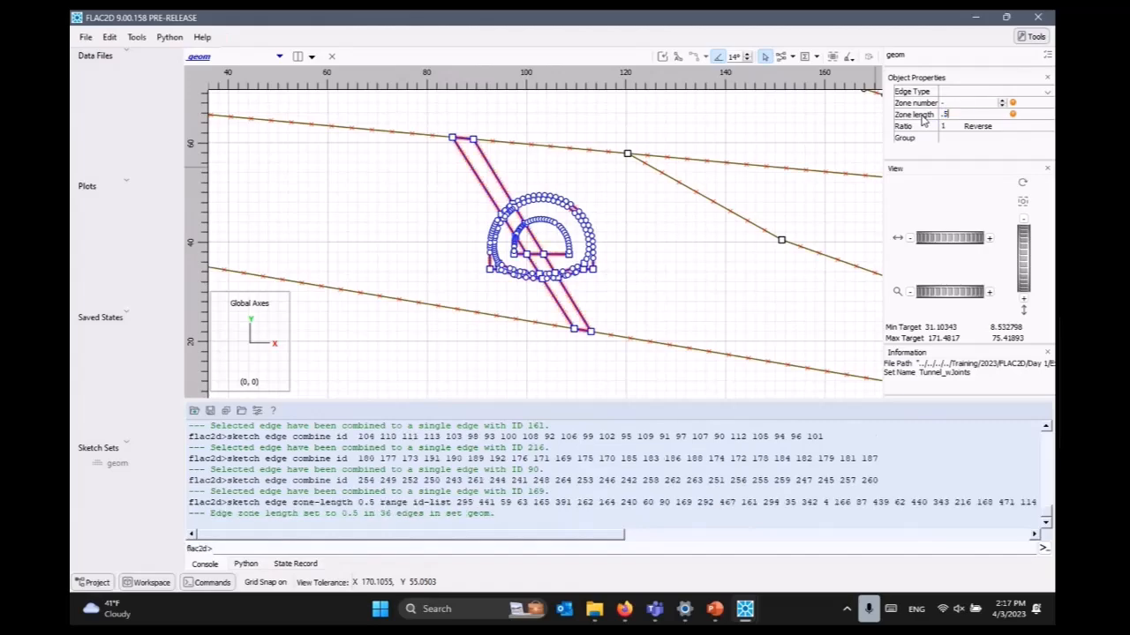
left_click(677, 274)
Set zone length 2 and ratio 1.05 on the four layer boundary edges adjoining the joints' upper and lower ends
left_click(428, 139)
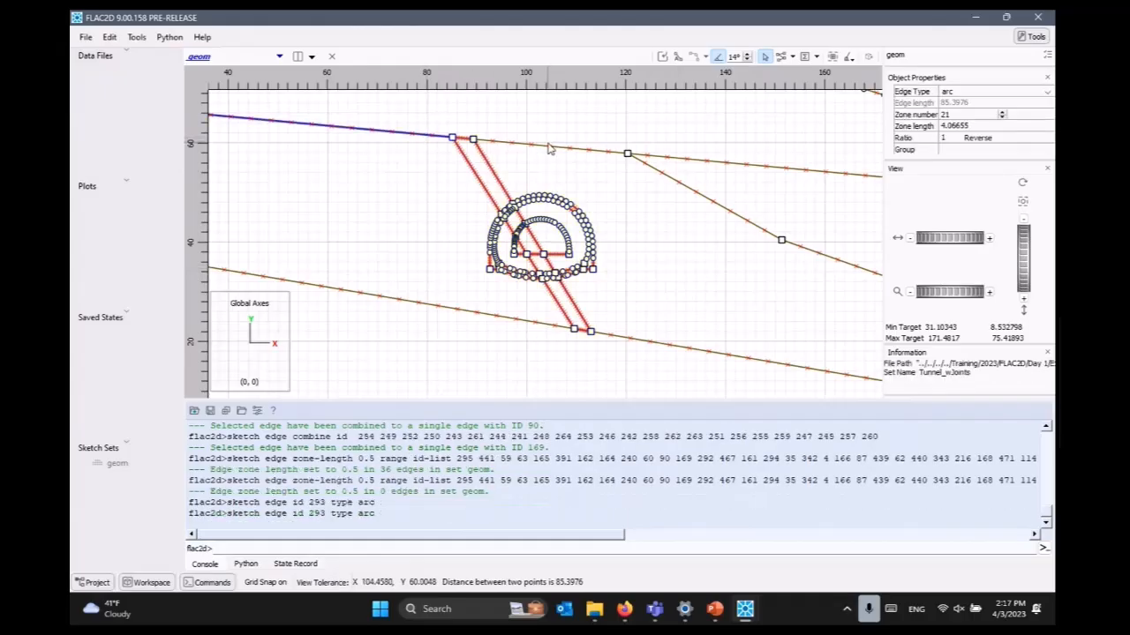
left_click(549, 148, "ctrl")
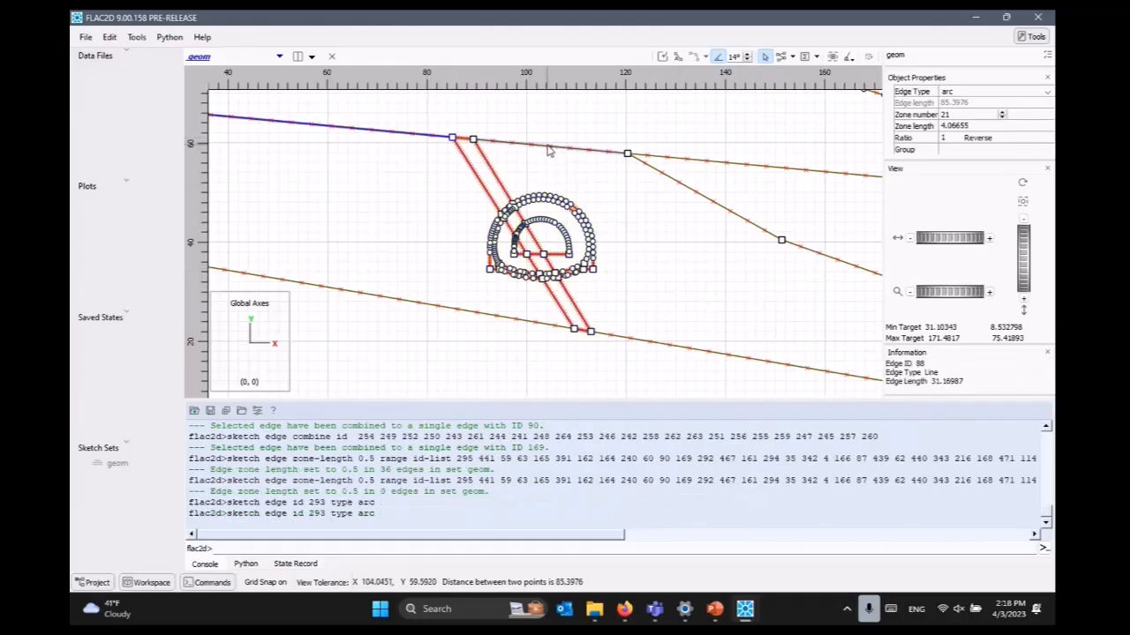
left_click(529, 324, "ctrl")
left_click(630, 346, "ctrl")
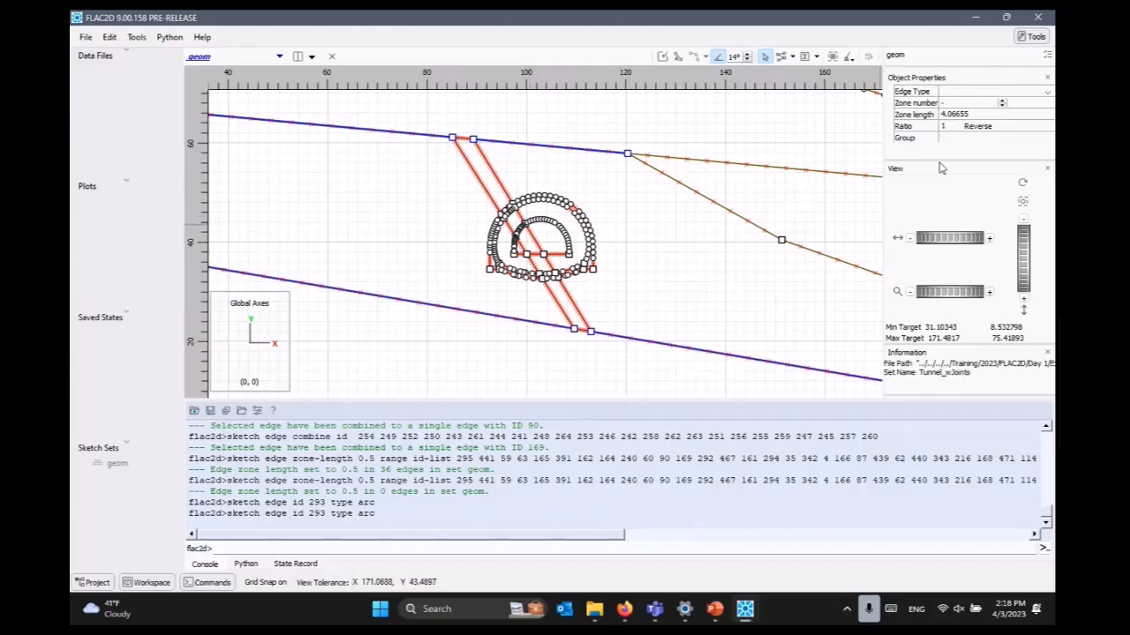
double_click(968, 116)
type("2")
key("Tab")
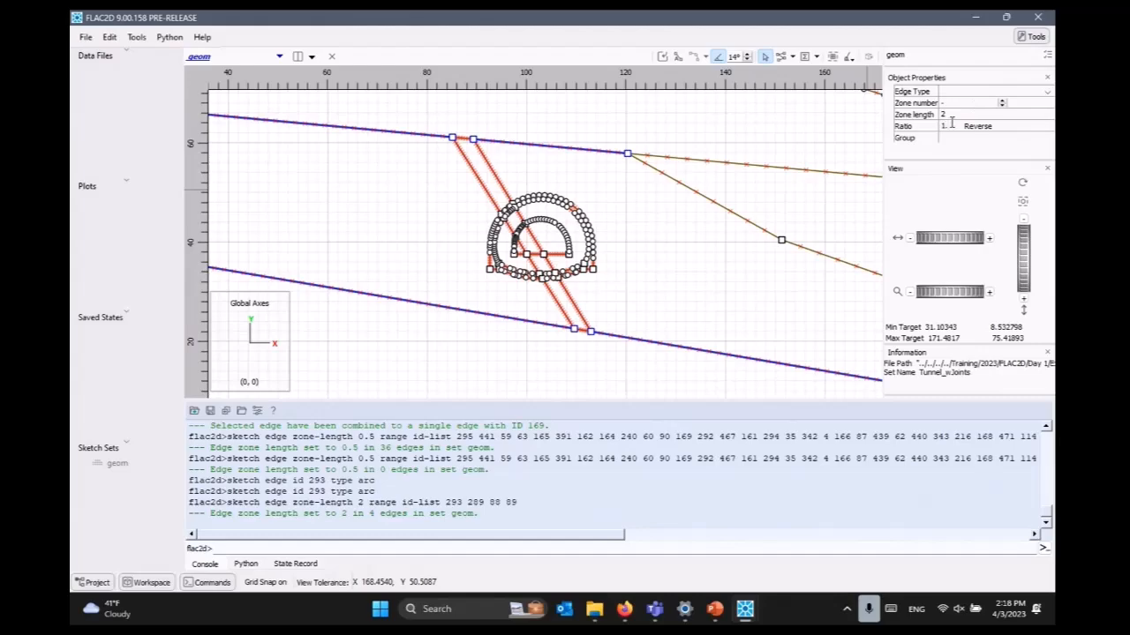
key("Return")
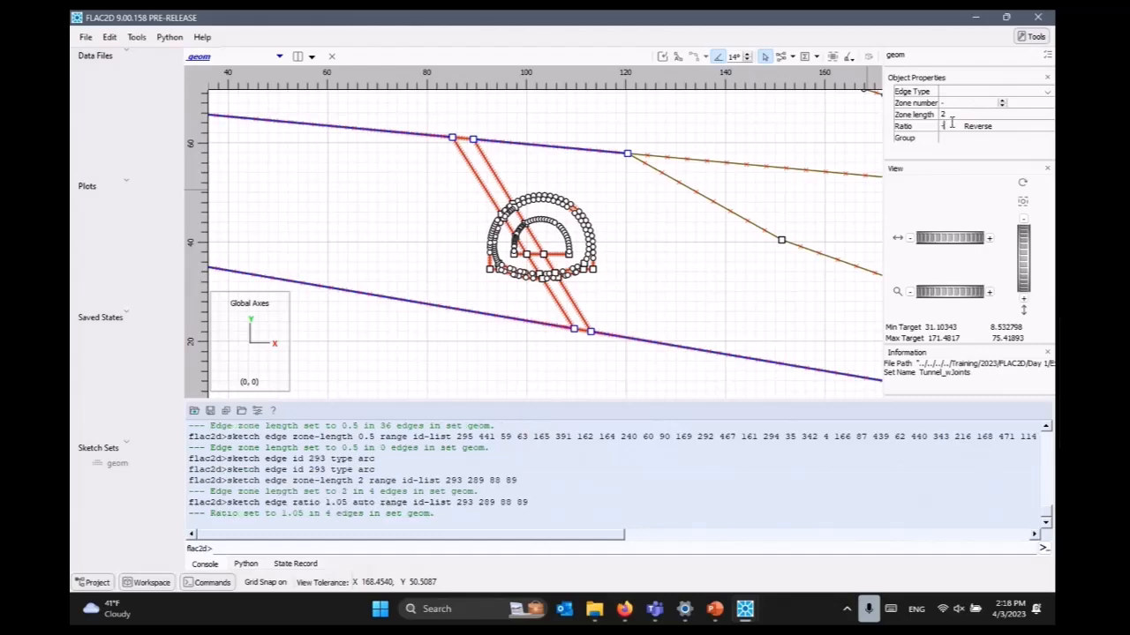
left_click(662, 305)
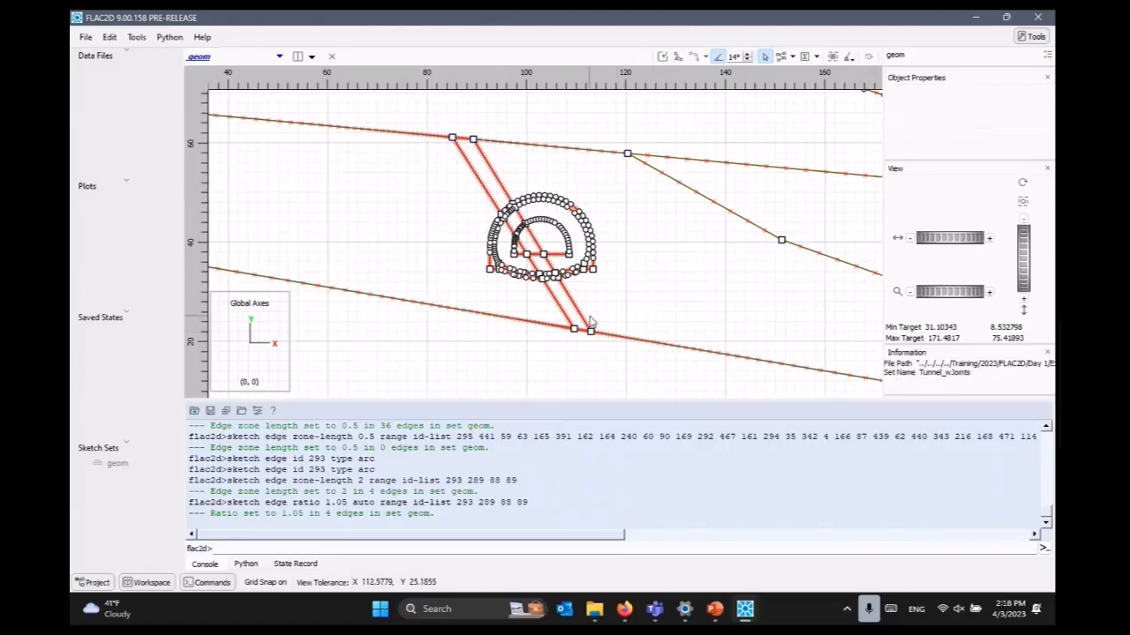
Mesh the whole sketch with the default meshing parameters, keeping maximum gradation 0.5 and optimization level 5
scroll(609, 306, "down", 3)
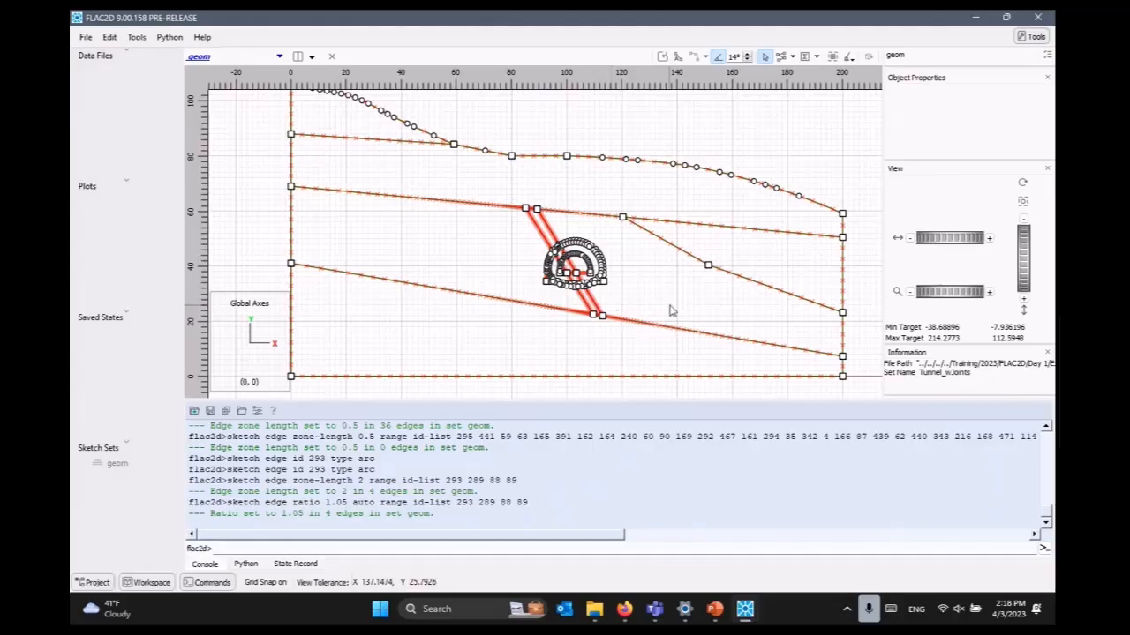
scroll(645, 295, "down", 3)
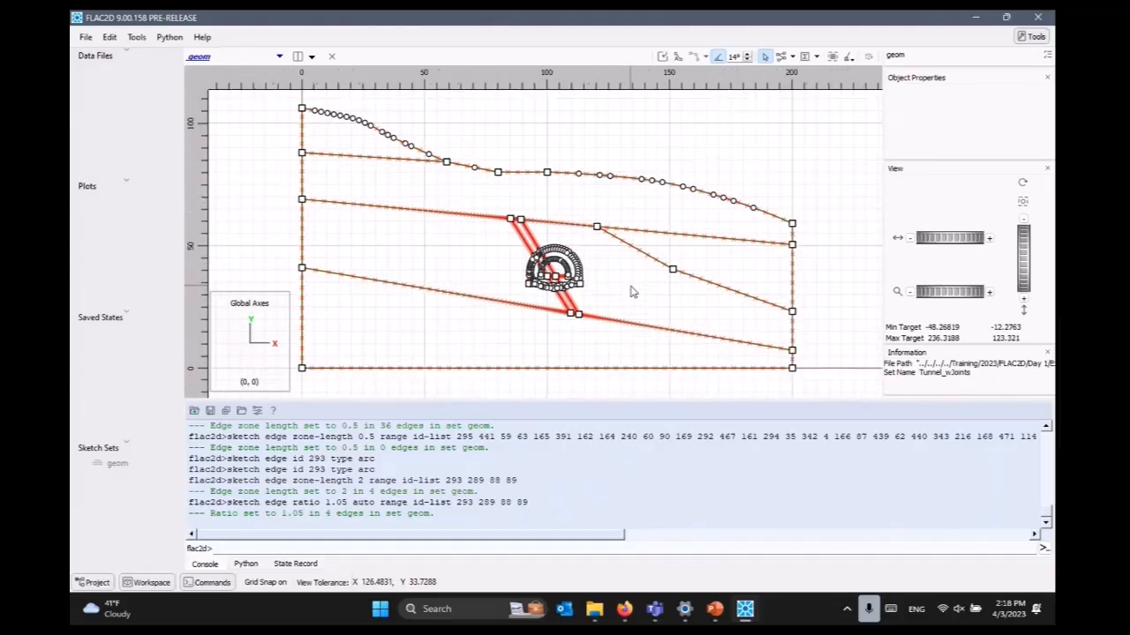
left_click(816, 57)
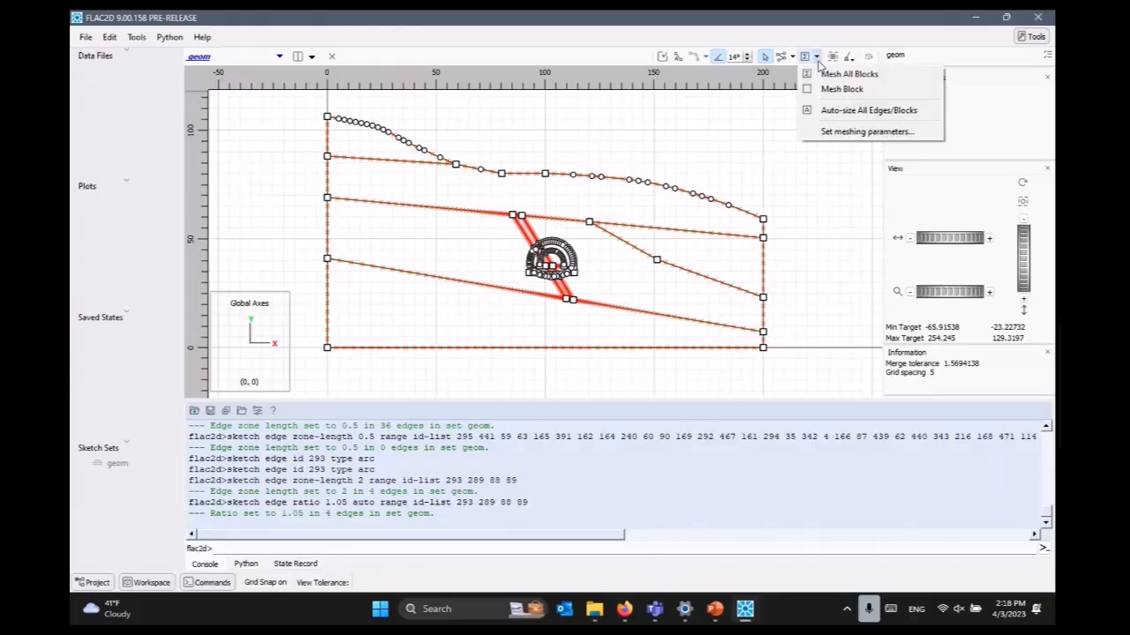
left_click(845, 133)
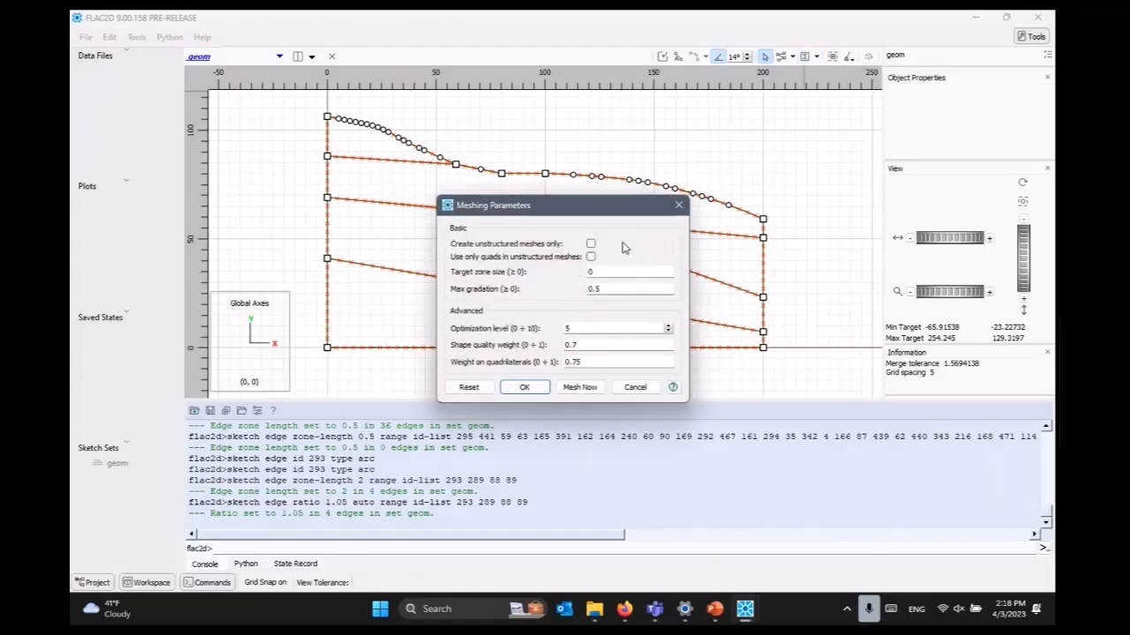
left_click(580, 386)
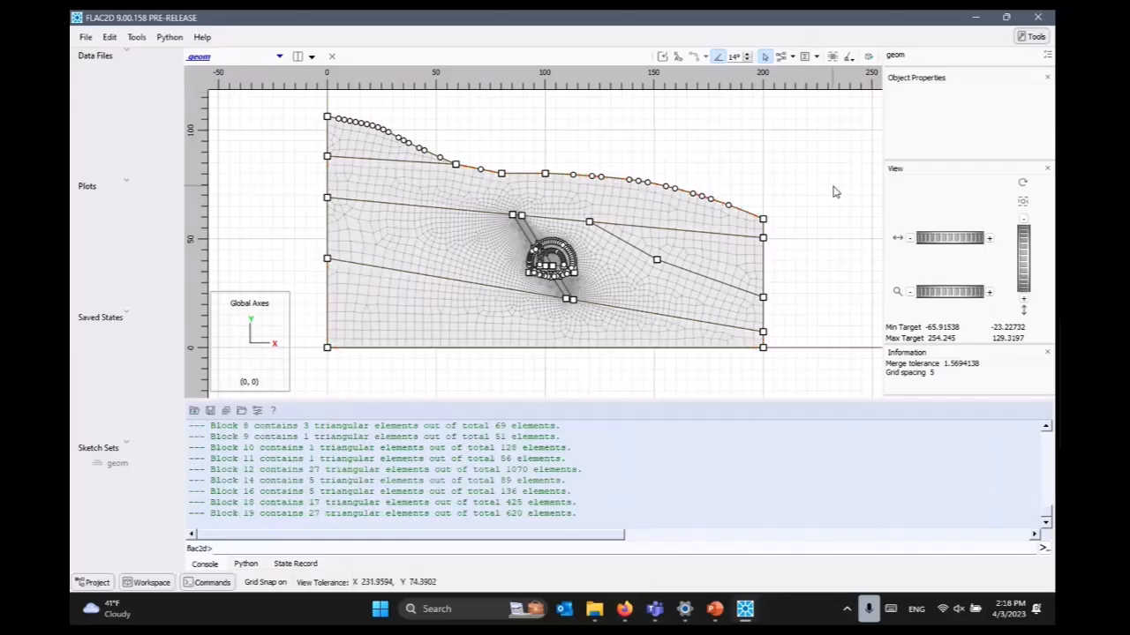
Assign all seven edge segments of the left joint, from the upper layer boundary through the tunnel to the lower one, to group joint1
scroll(584, 244, "up", 5)
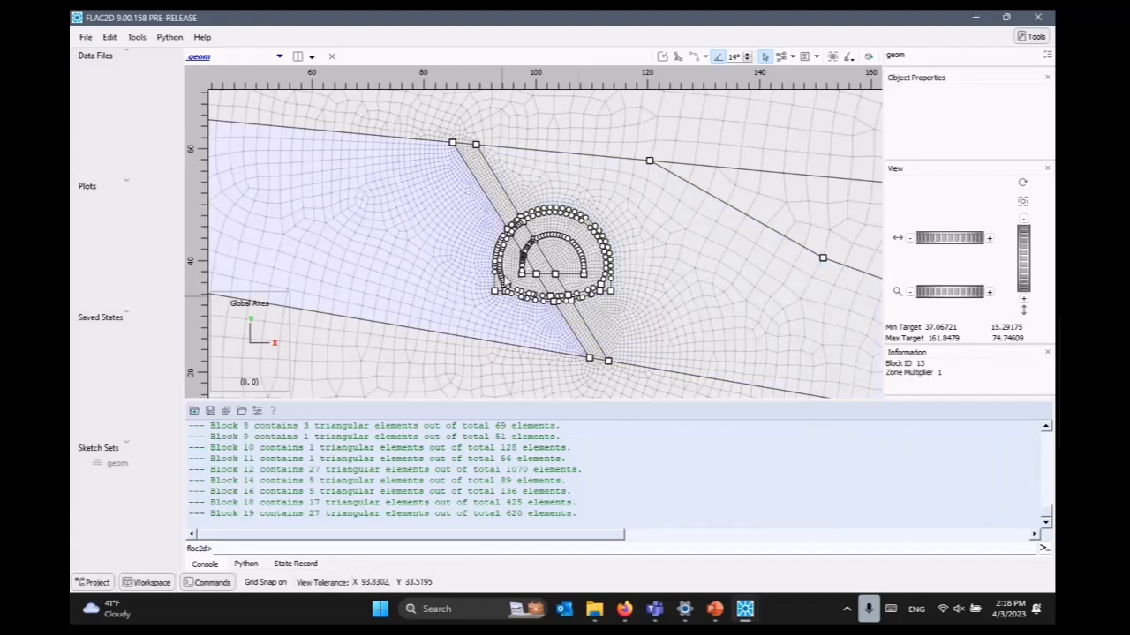
scroll(489, 199, "up", 5)
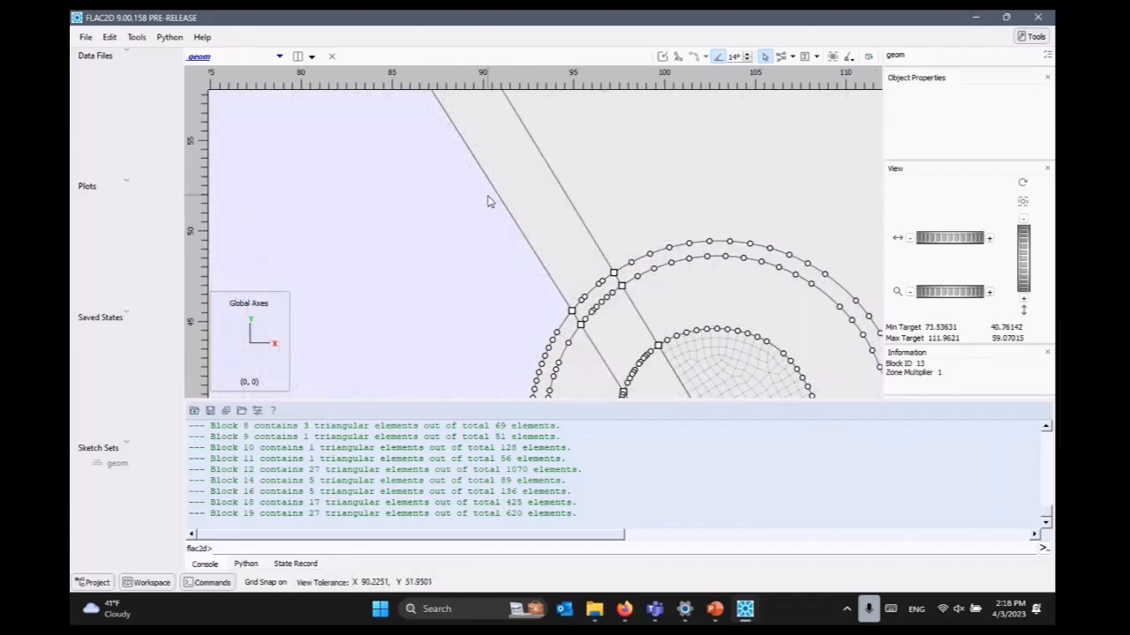
left_click(491, 190)
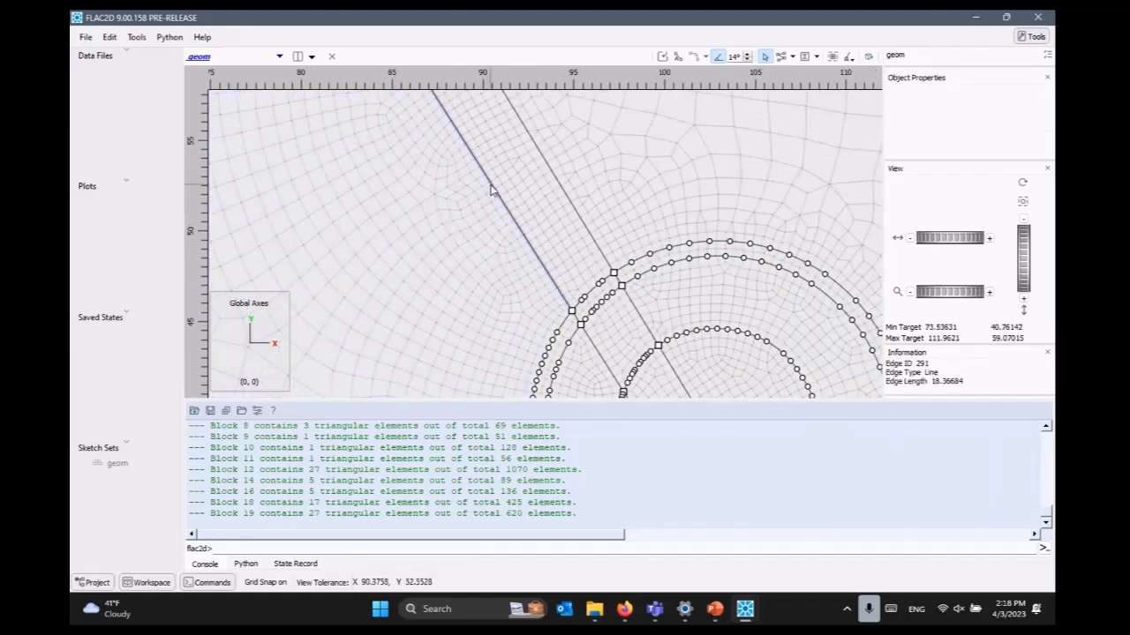
scroll(581, 324, "up", 2)
left_click(580, 324, "ctrl")
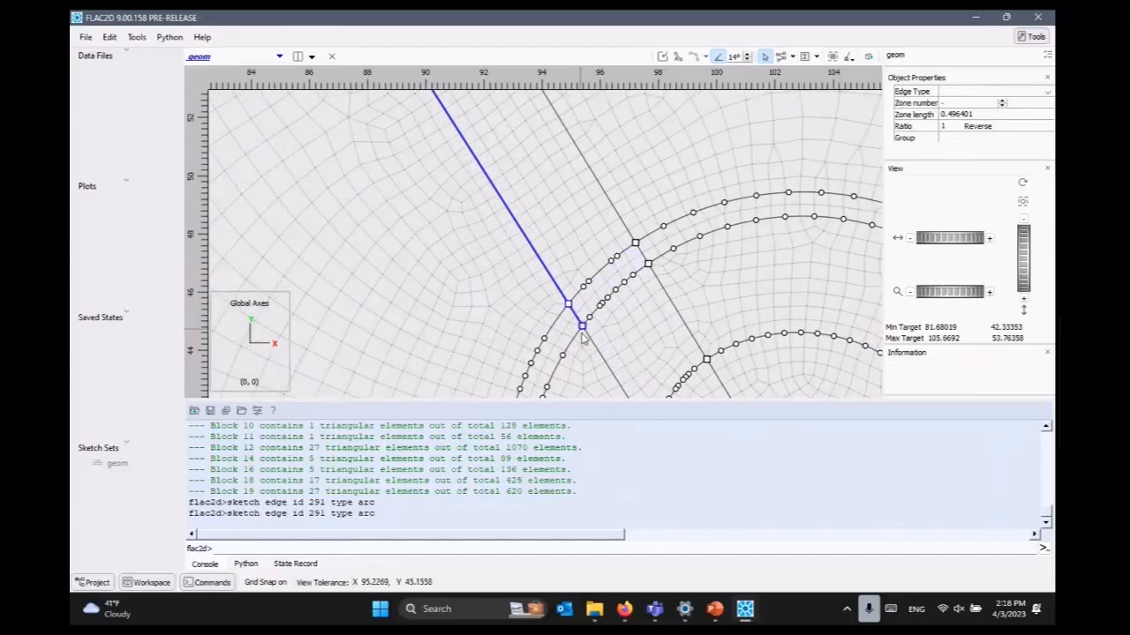
left_click_drag(640, 357, 509, 111)
left_click(545, 230, "ctrl")
left_click(608, 329, "ctrl")
left_click_drag(685, 369, 522, 97)
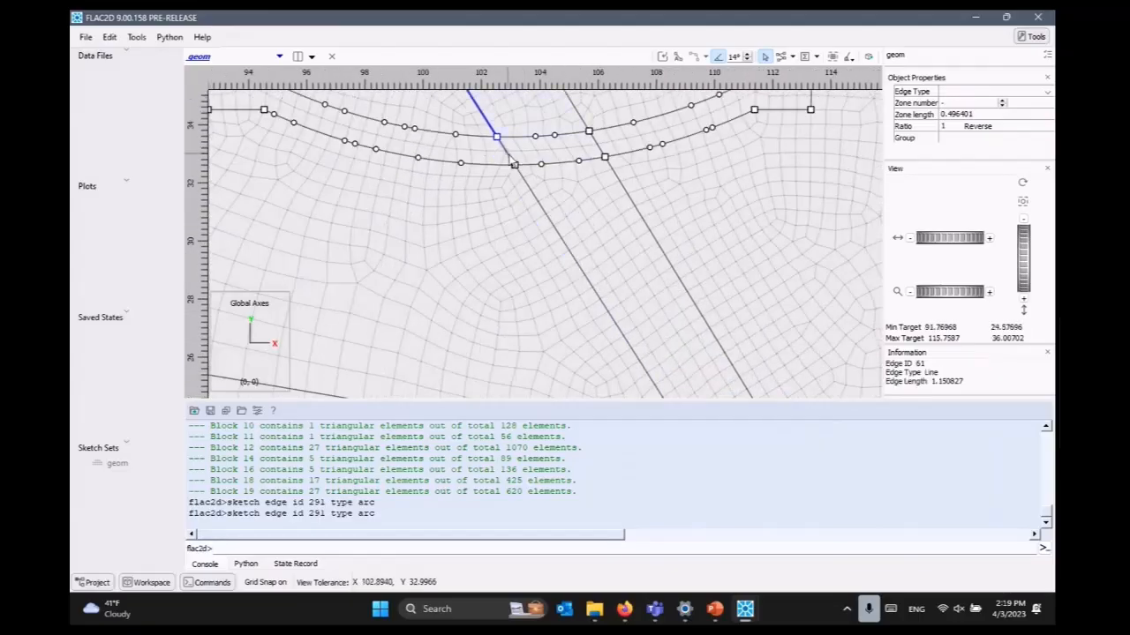
left_click(529, 189, "ctrl")
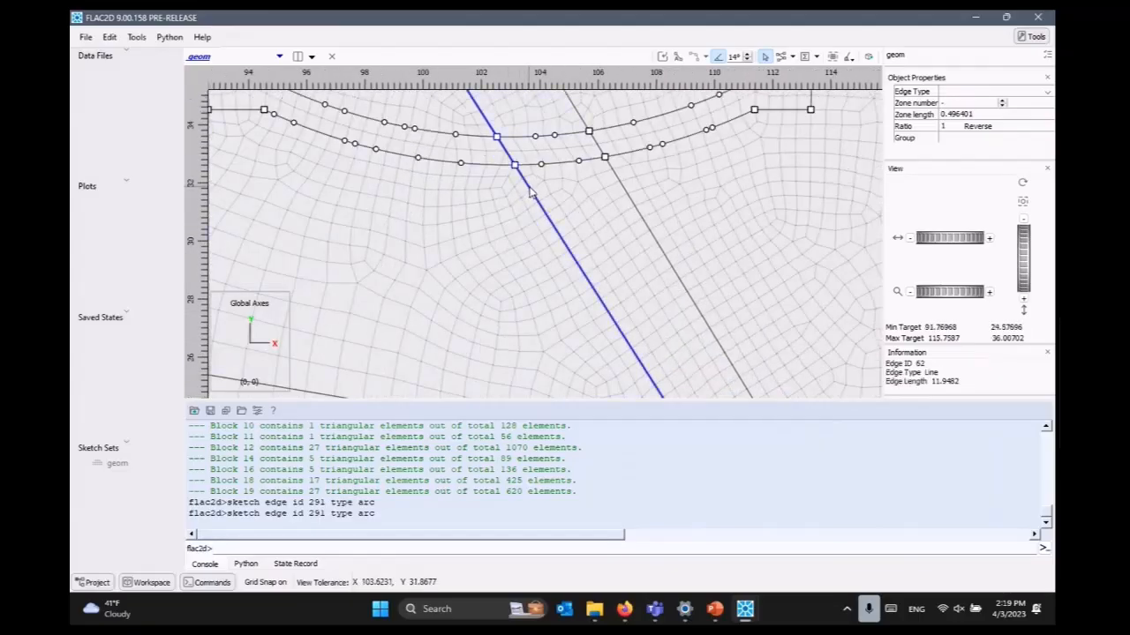
right_click(408, 189)
left_click(347, 164)
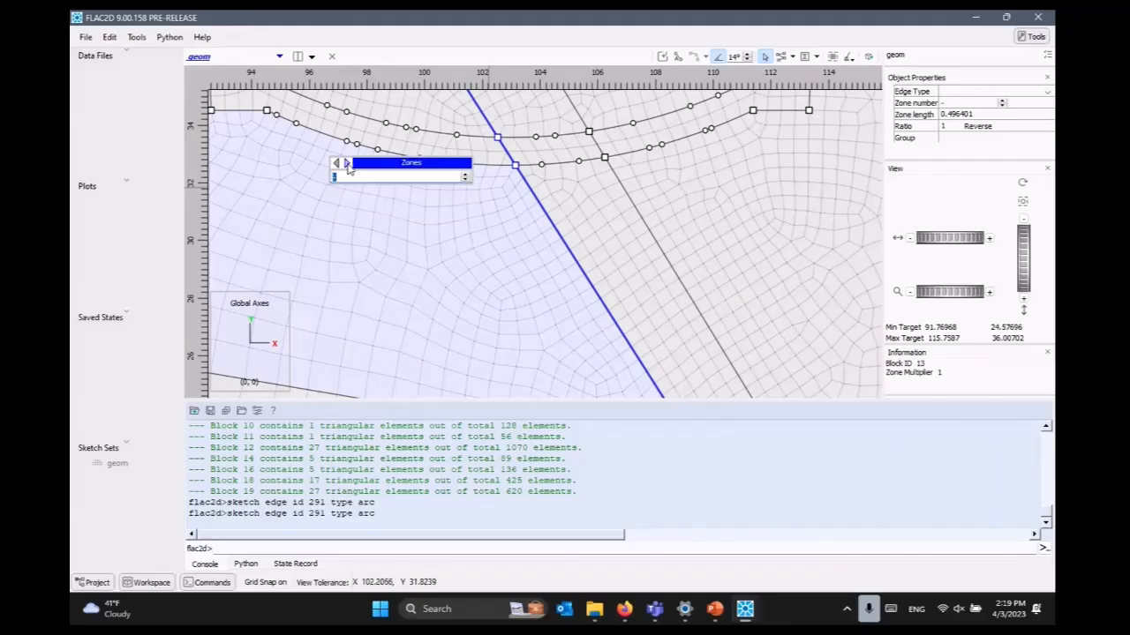
left_click(347, 165)
left_click(346, 164)
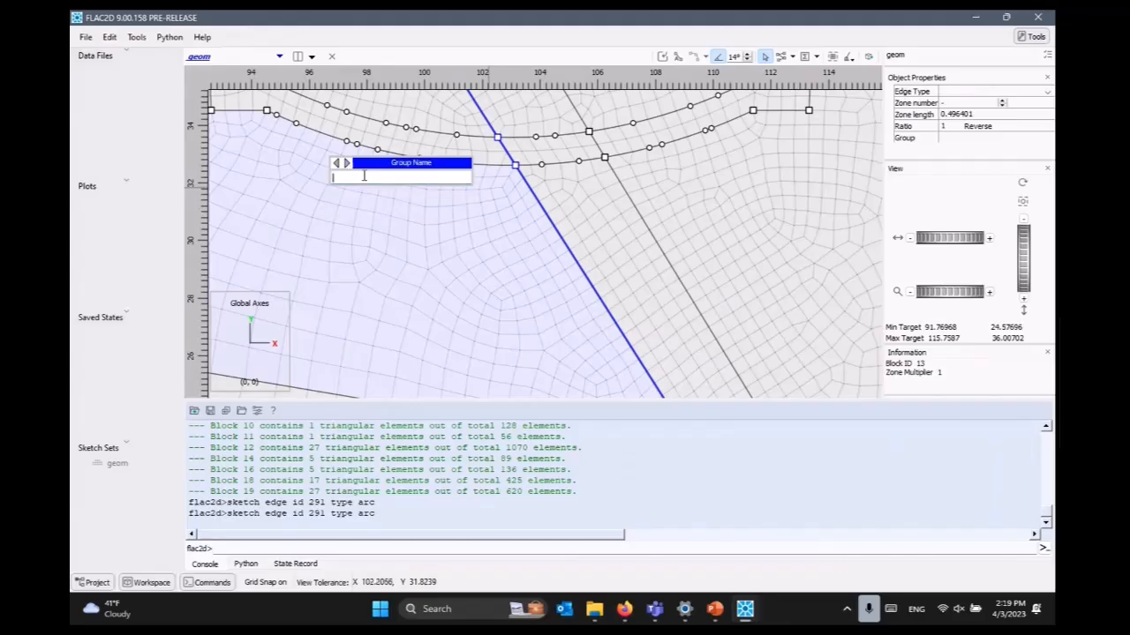
type("joint")
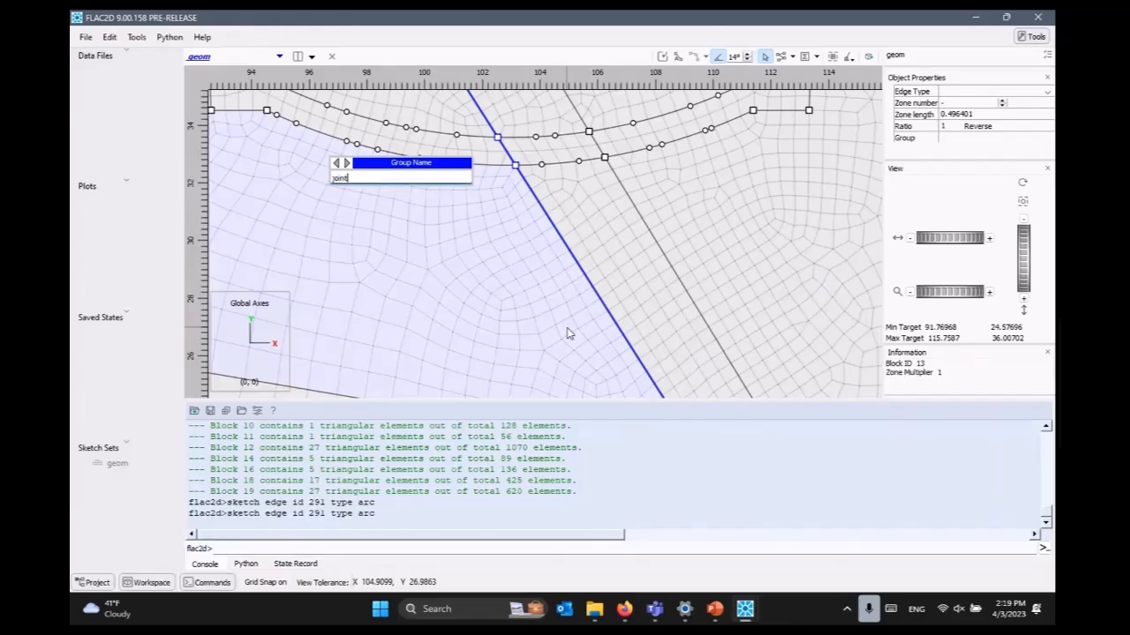
type("1")
key("Return")
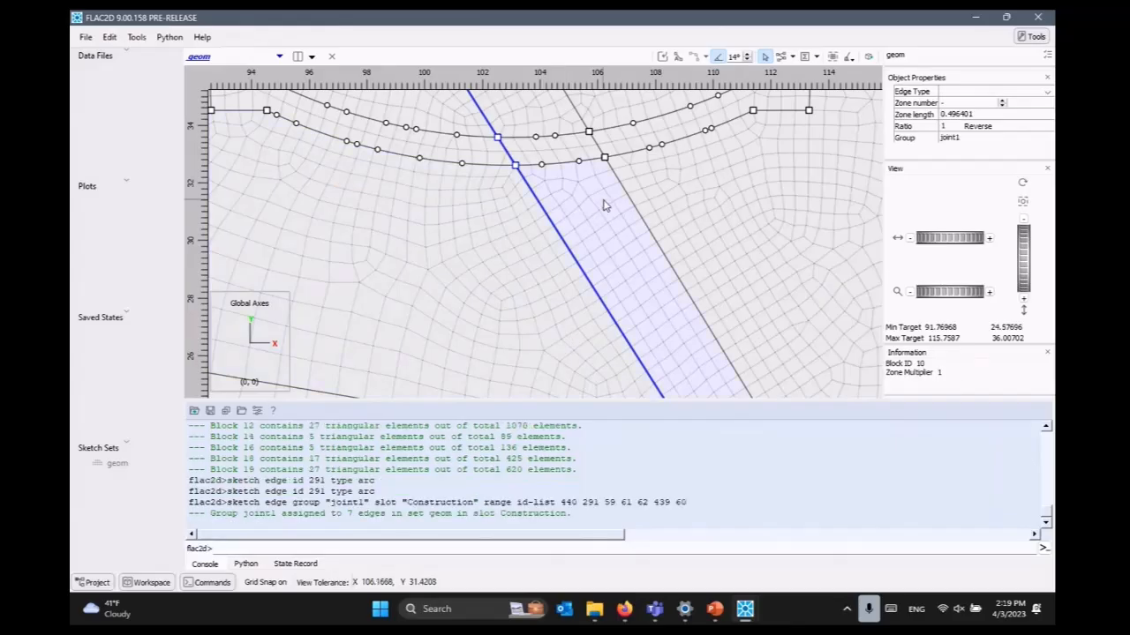
Assign all seven edge segments of the right joint, including its short pieces across the tunnel outlines, to group joint2
scroll(647, 198, "down", 2)
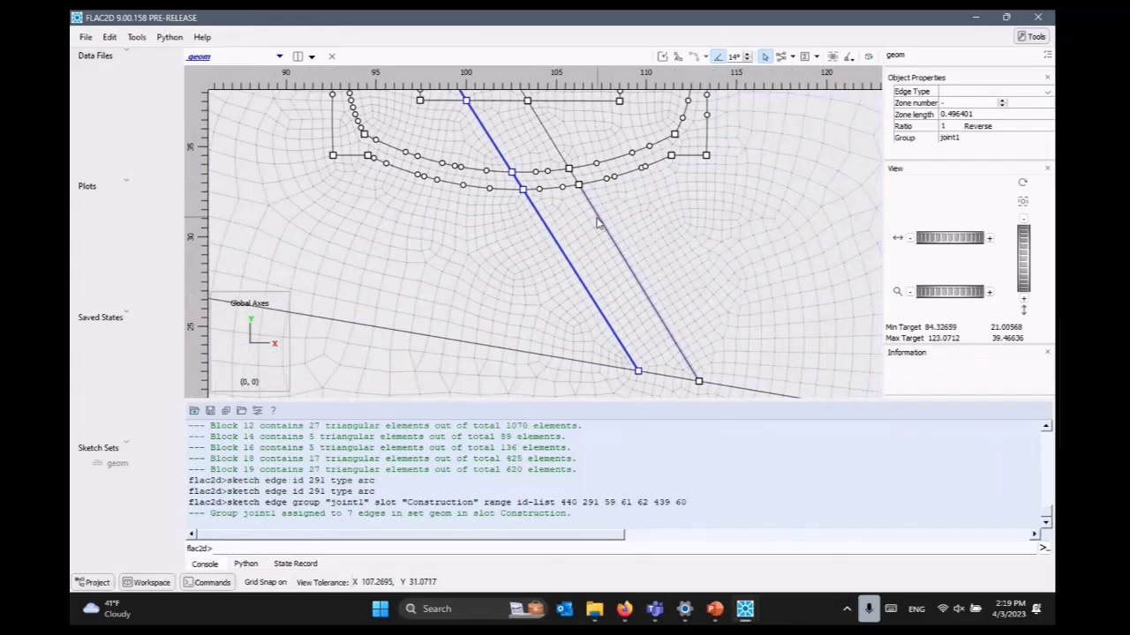
left_click(579, 183)
left_click(574, 175, "ctrl")
left_click(556, 150, "ctrl")
left_click_drag(509, 164, 599, 356)
left_click(577, 227, "ctrl")
left_click(535, 162, "ctrl")
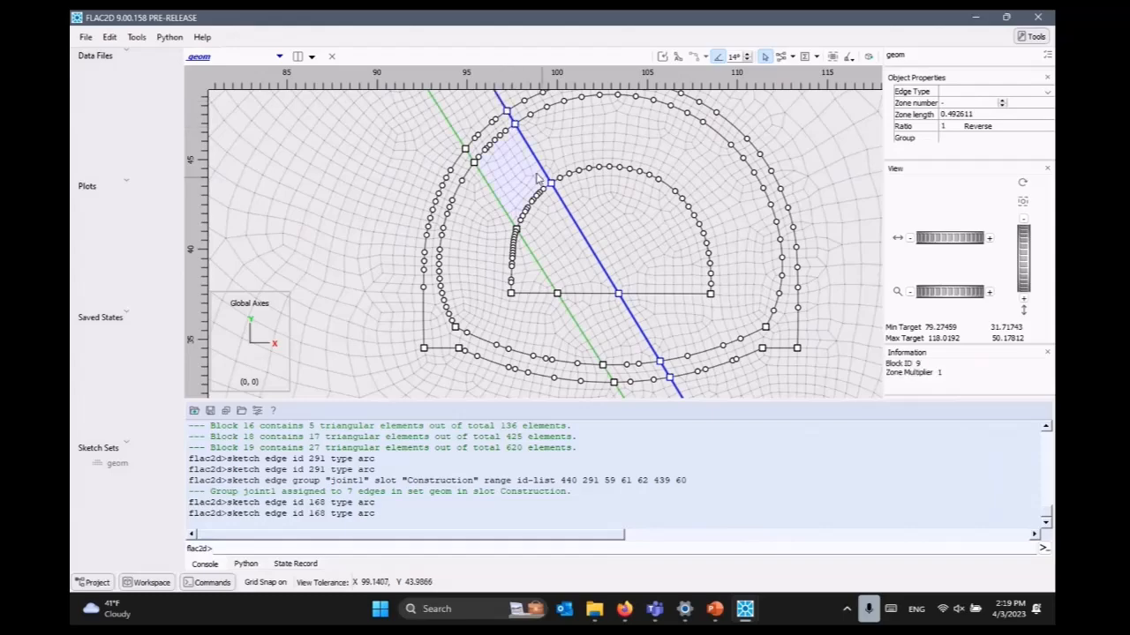
scroll(570, 265, "down", 3)
left_click_drag(576, 249, 570, 214)
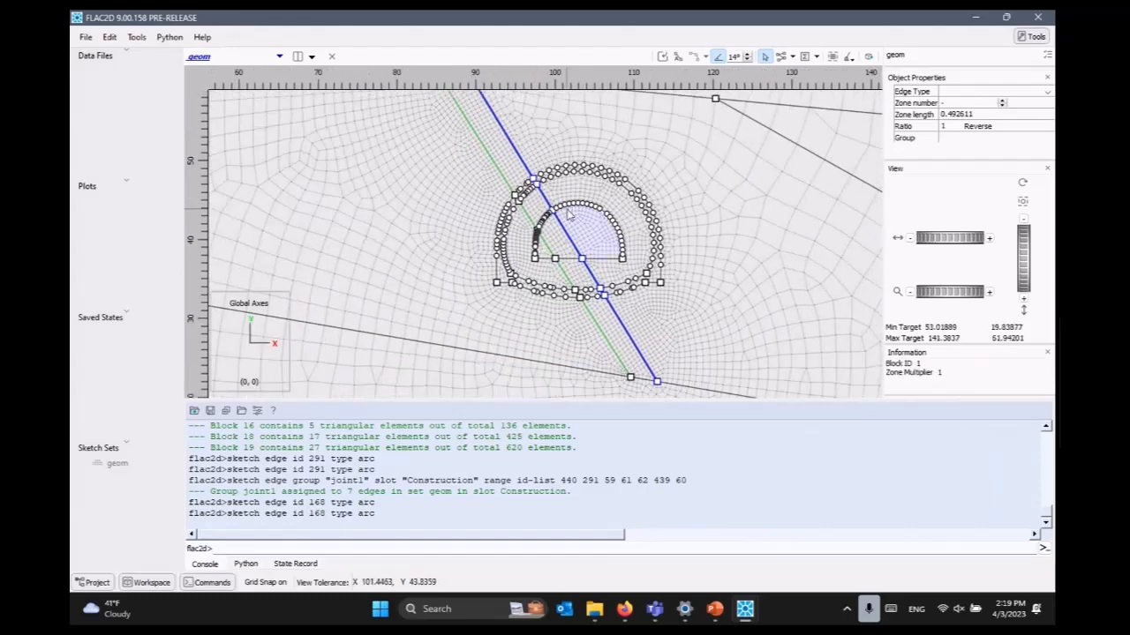
type("g")
type("joint2")
key("Return")
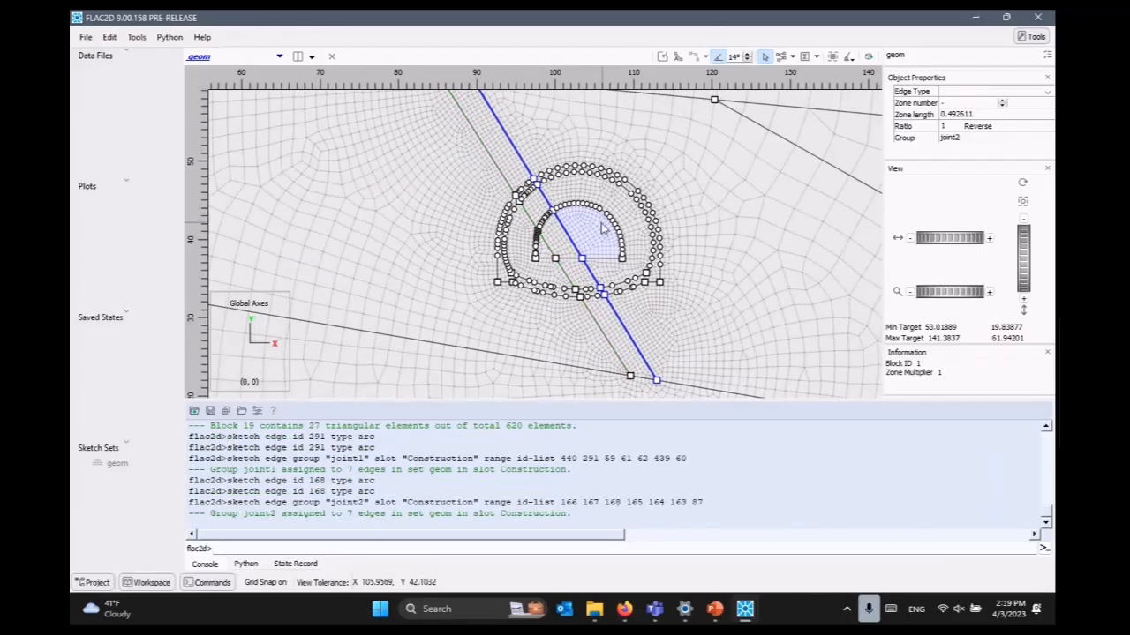
Group the three innermost tunnel blocks as excav1 and the four blocks between the inner and middle tunnel outlines as excav2
left_click(594, 231)
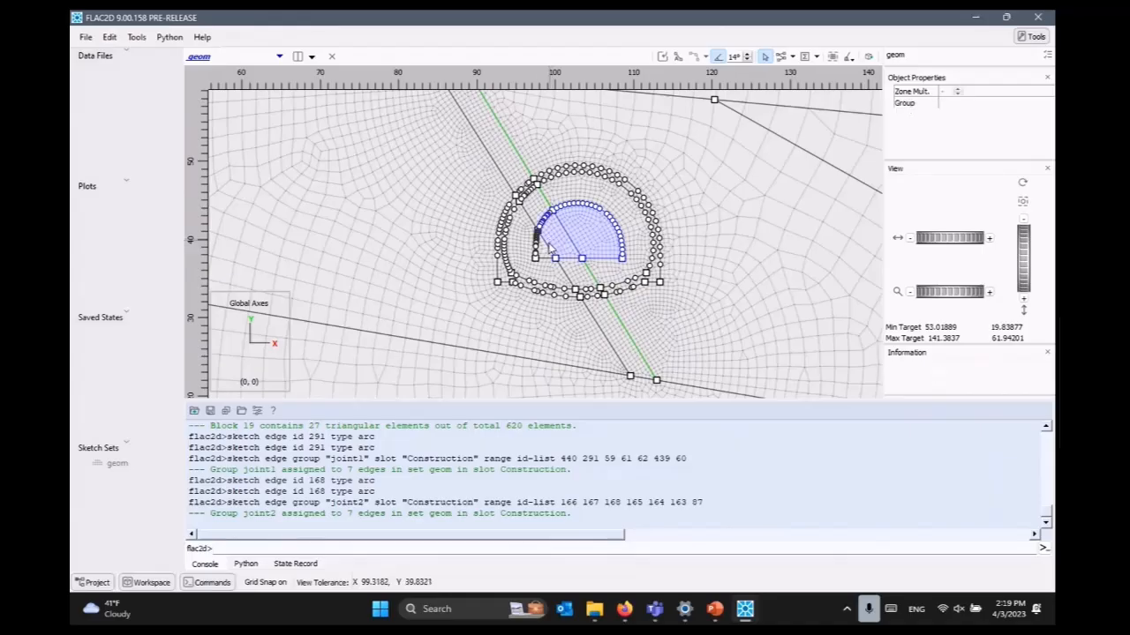
key("g")
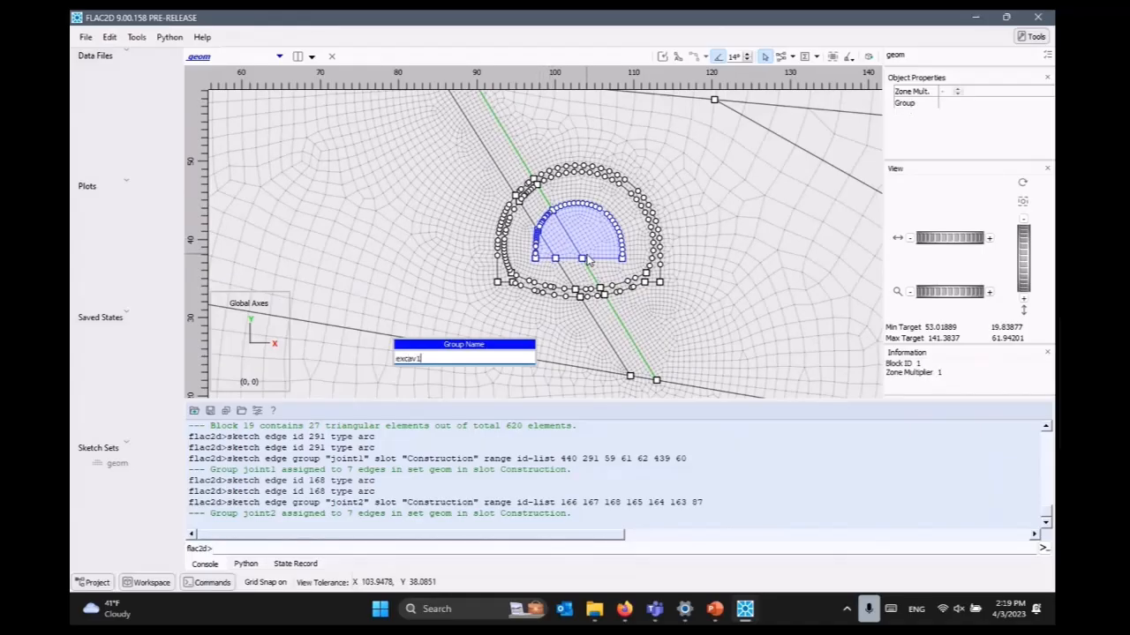
key("Return")
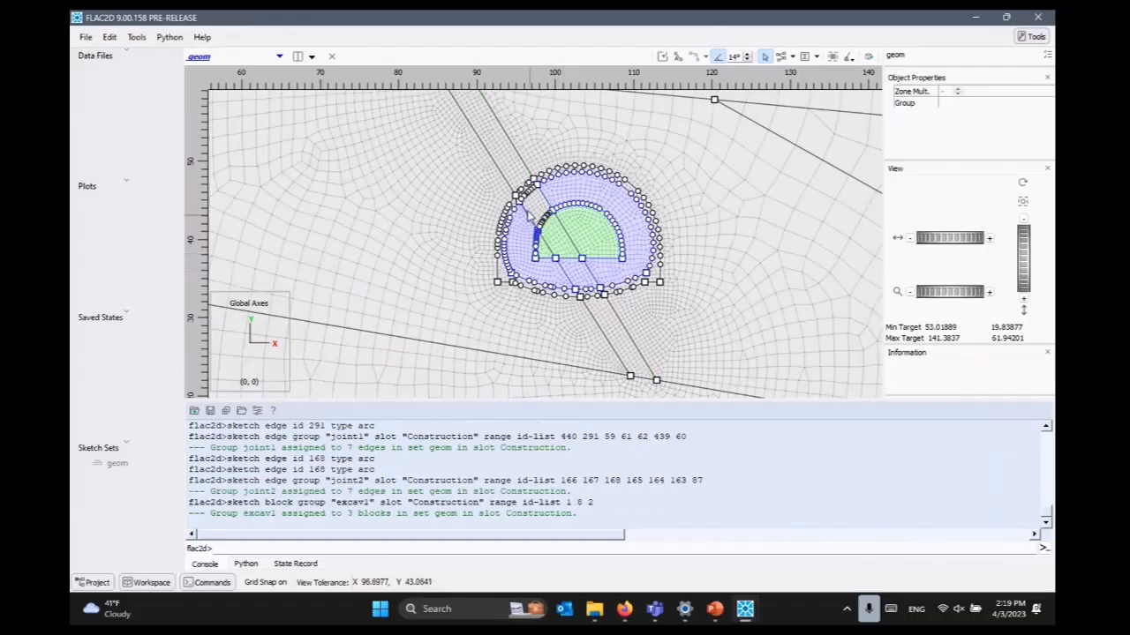
key("g")
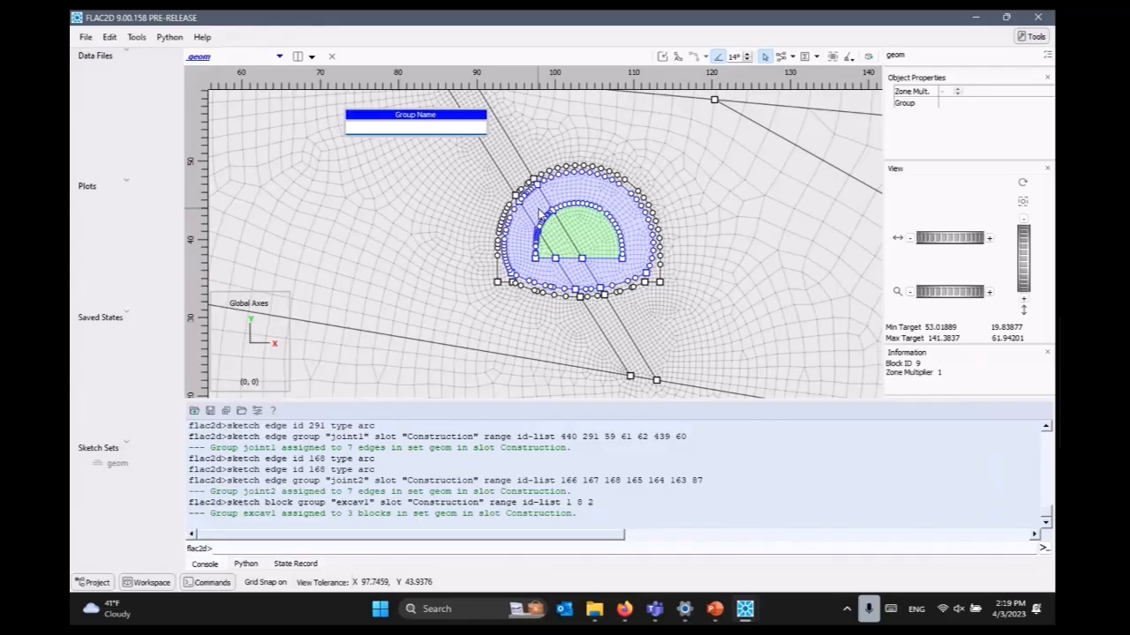
type("excav2")
key("Return")
Group the four blocks of the thin outer ring around the tunnel as excav3
scroll(578, 234, "up", 3)
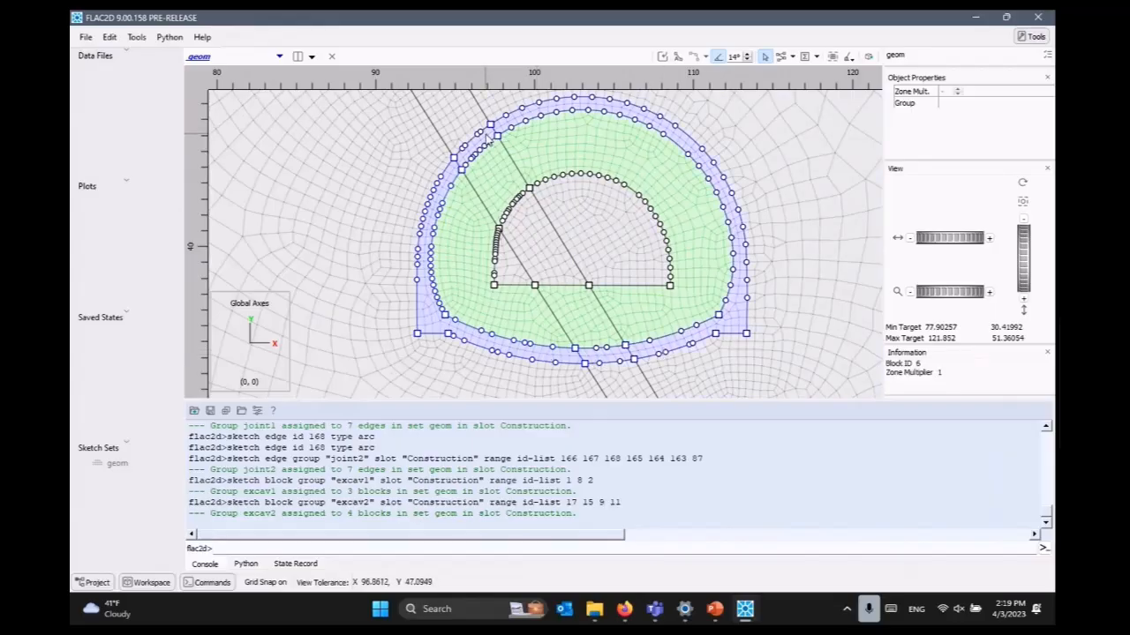
key("g")
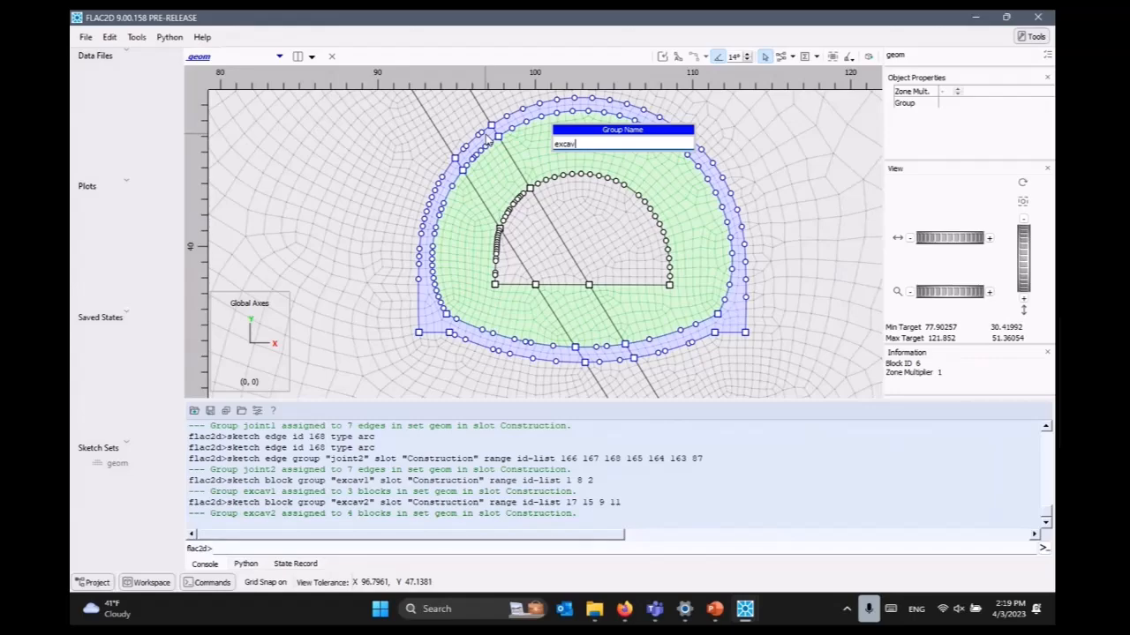
key("Return")
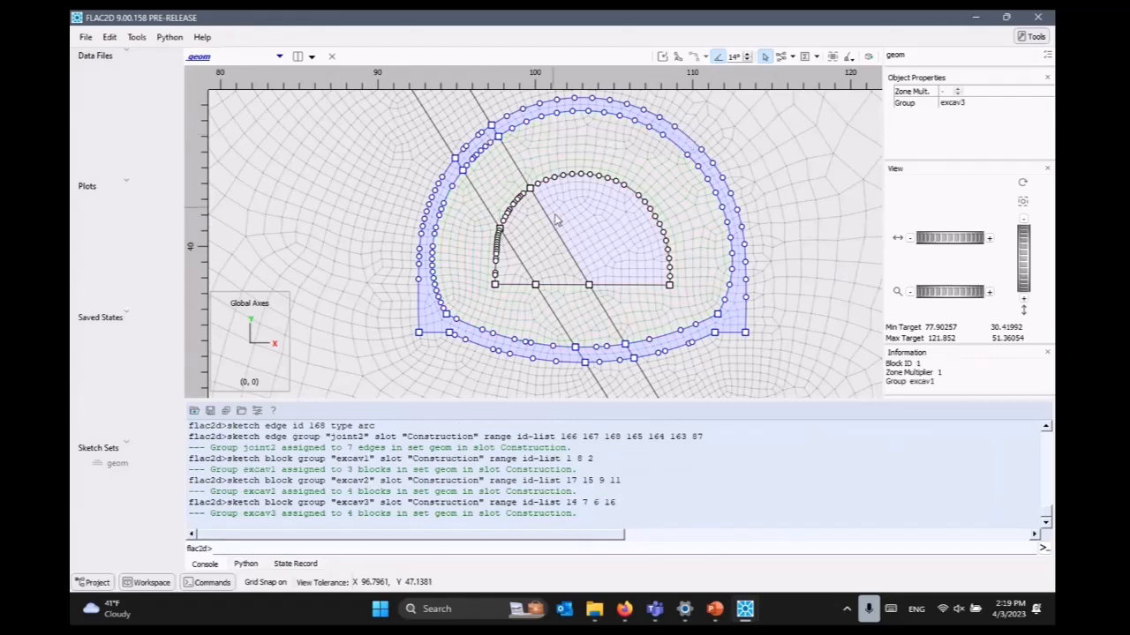
Clear the block selection and generate the model zones from the sketch
scroll(554, 222, "down", 3)
scroll(555, 222, "down", 5)
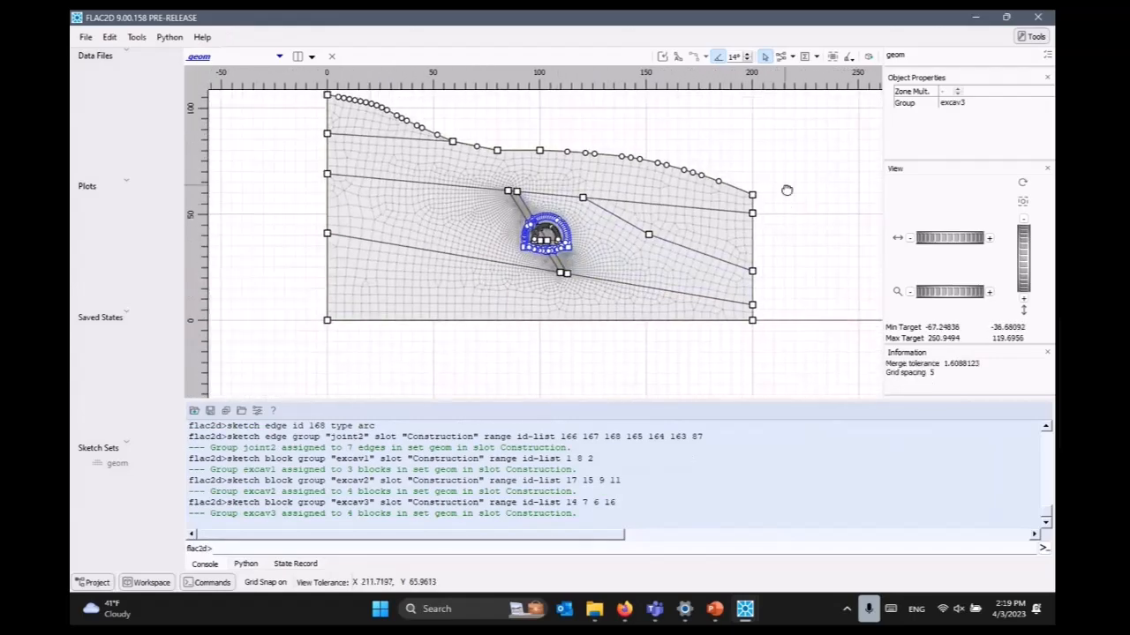
left_click(816, 220)
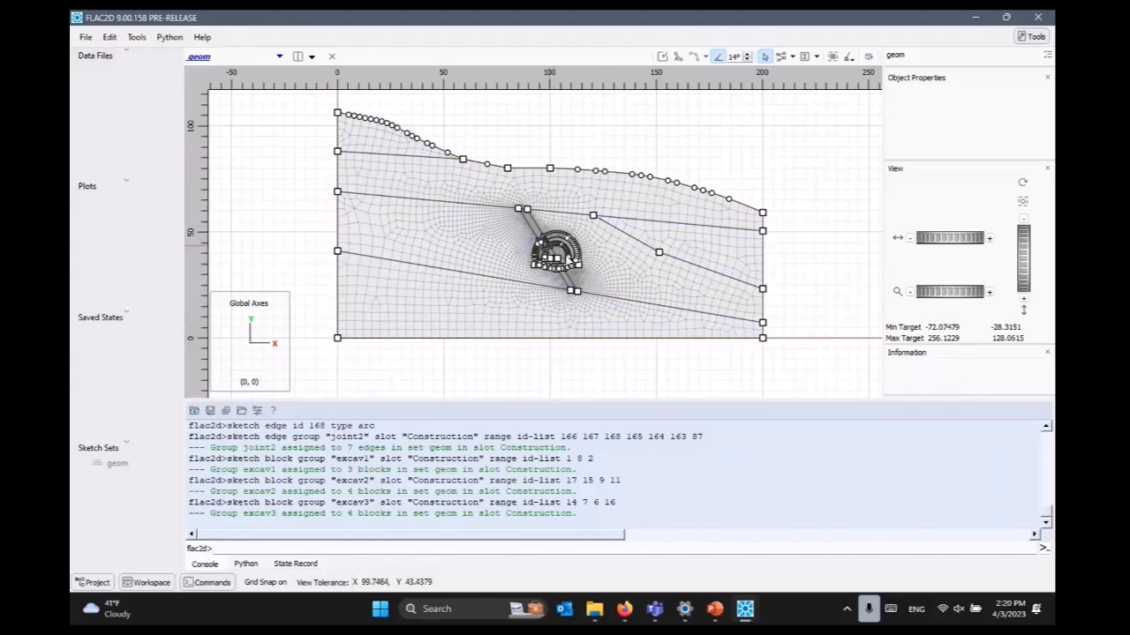
left_click(870, 57)
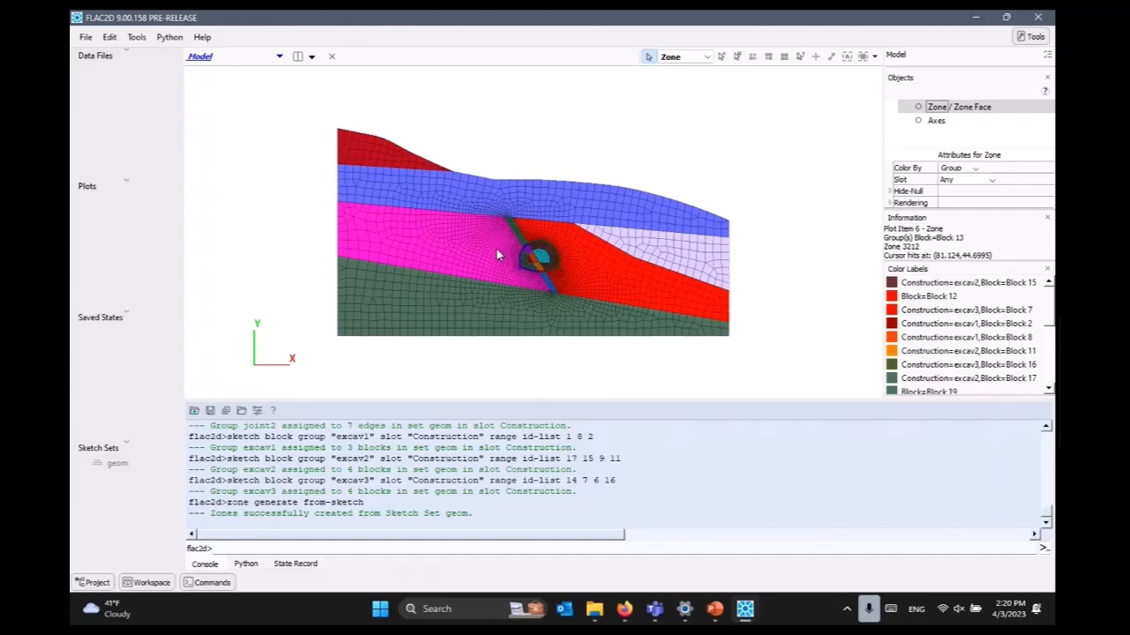
Assign the zones of the uppermost wedge-shaped layer to group soil1 in a new slot named Materials
left_click(389, 157)
left_click(862, 58)
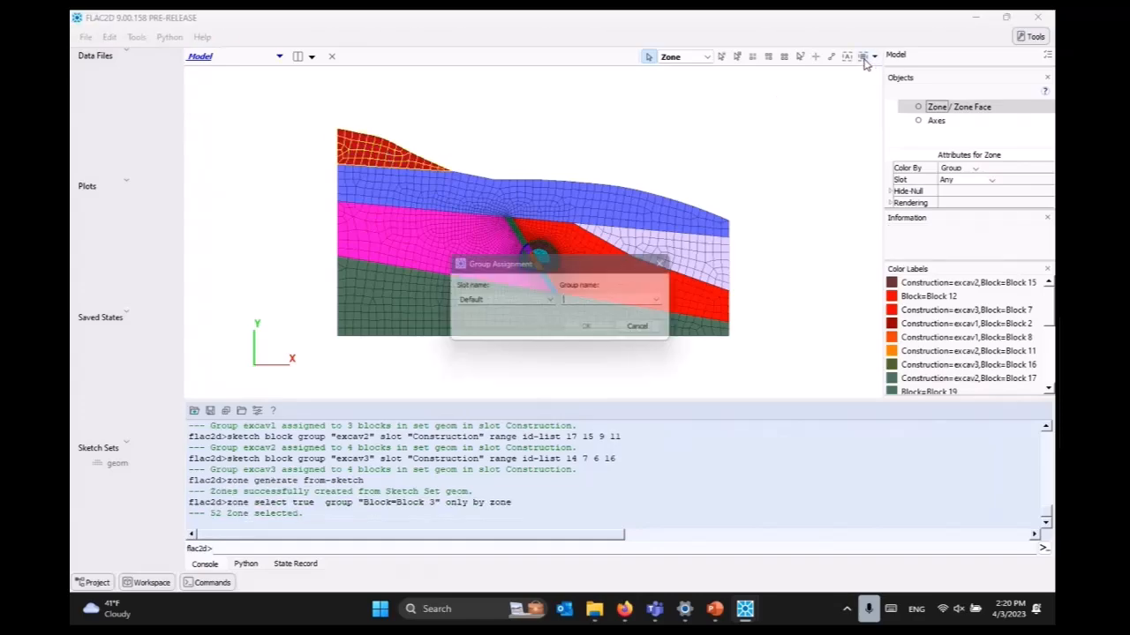
left_click(552, 301)
left_click(512, 346)
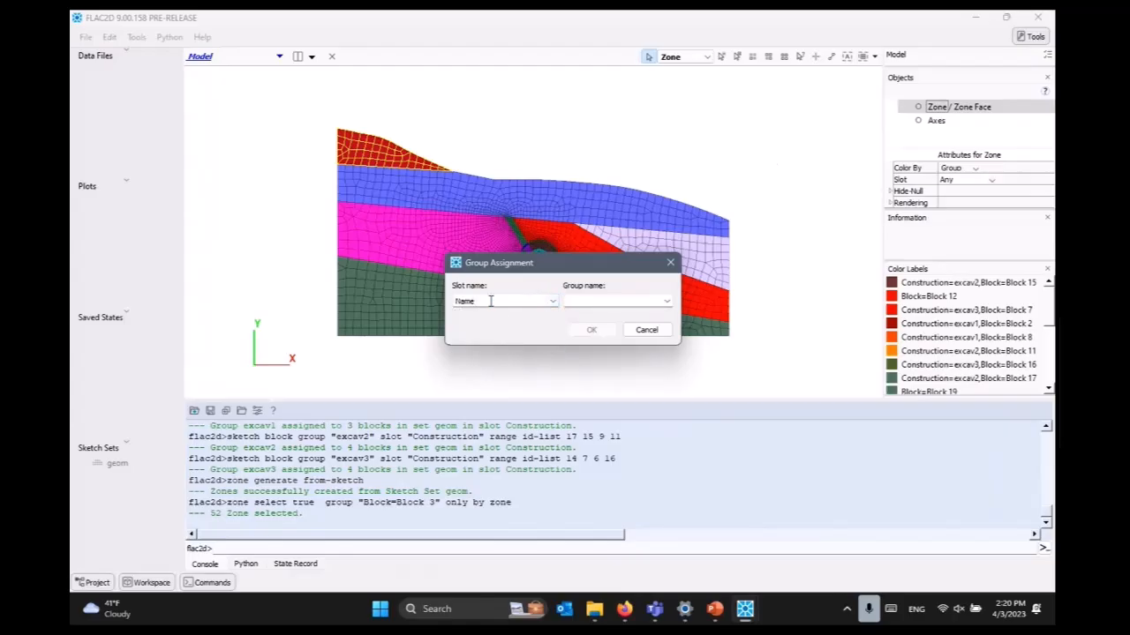
type("Materials")
left_click(596, 303)
type("soil1")
key("Return")
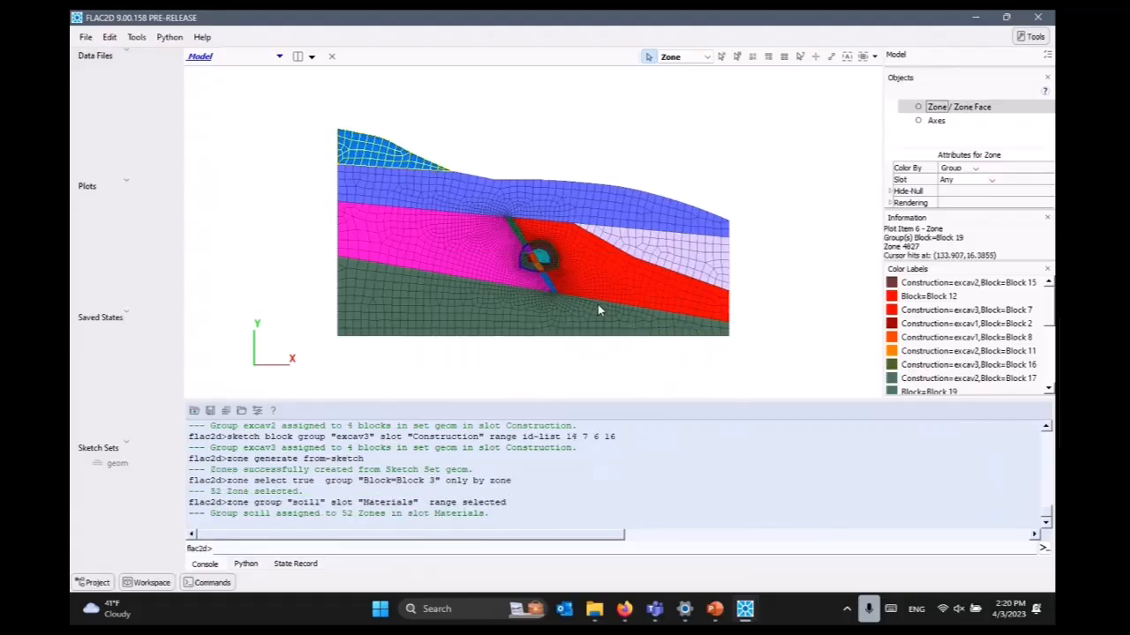
Assign the zones of the second layer, directly beneath the soil wedge, to group rock1 in the Materials slot
left_click(594, 195)
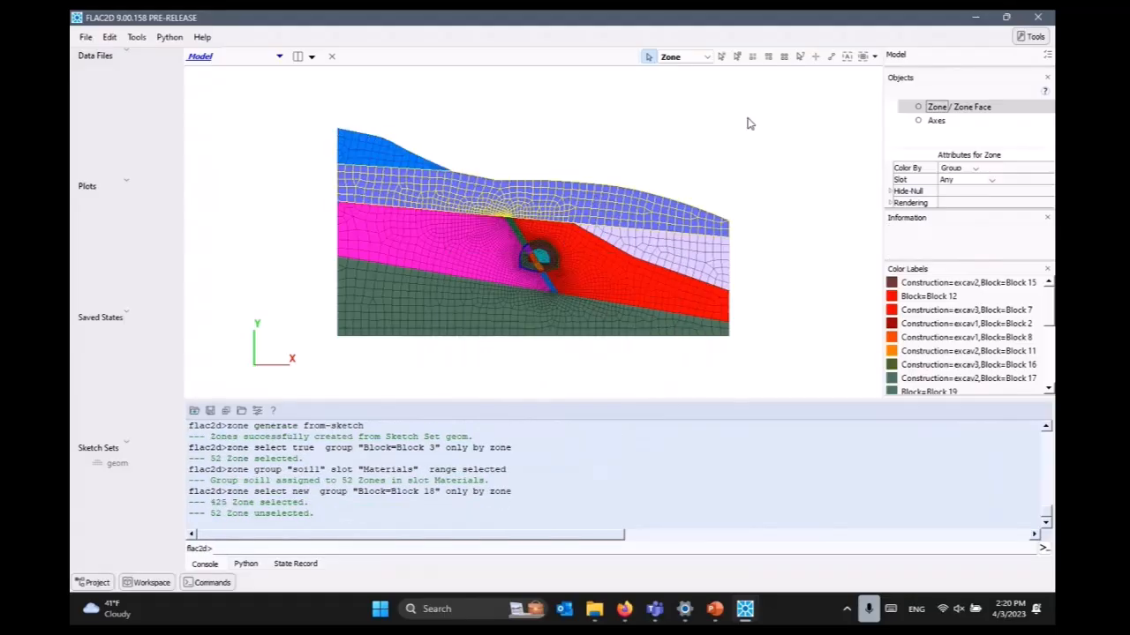
left_click(865, 57)
type("ro")
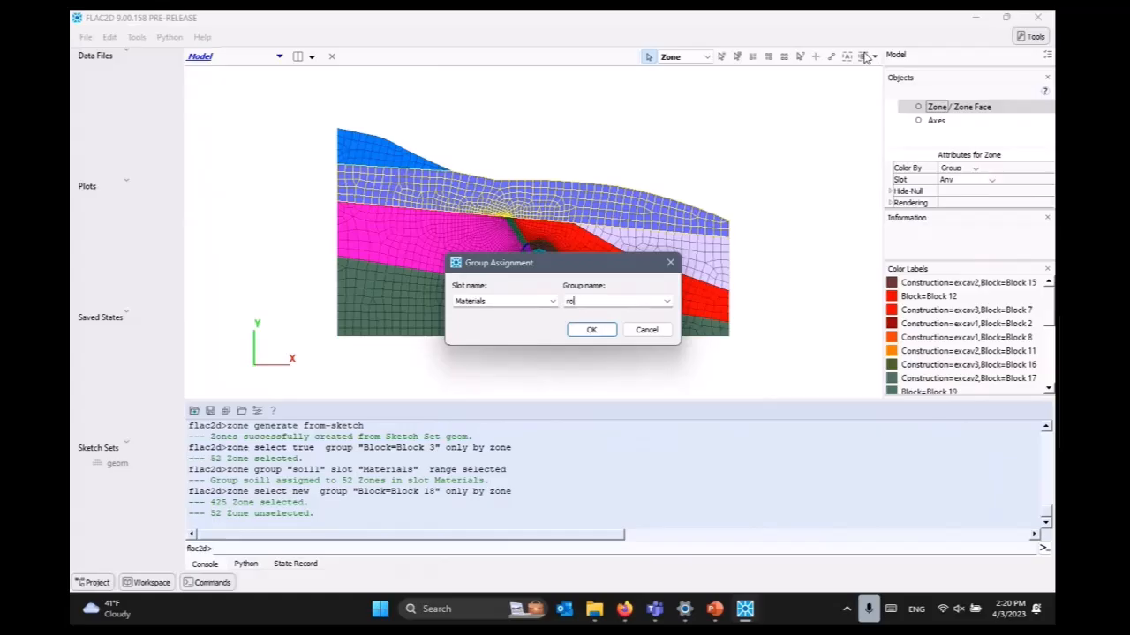
type("ck1")
key("Return")
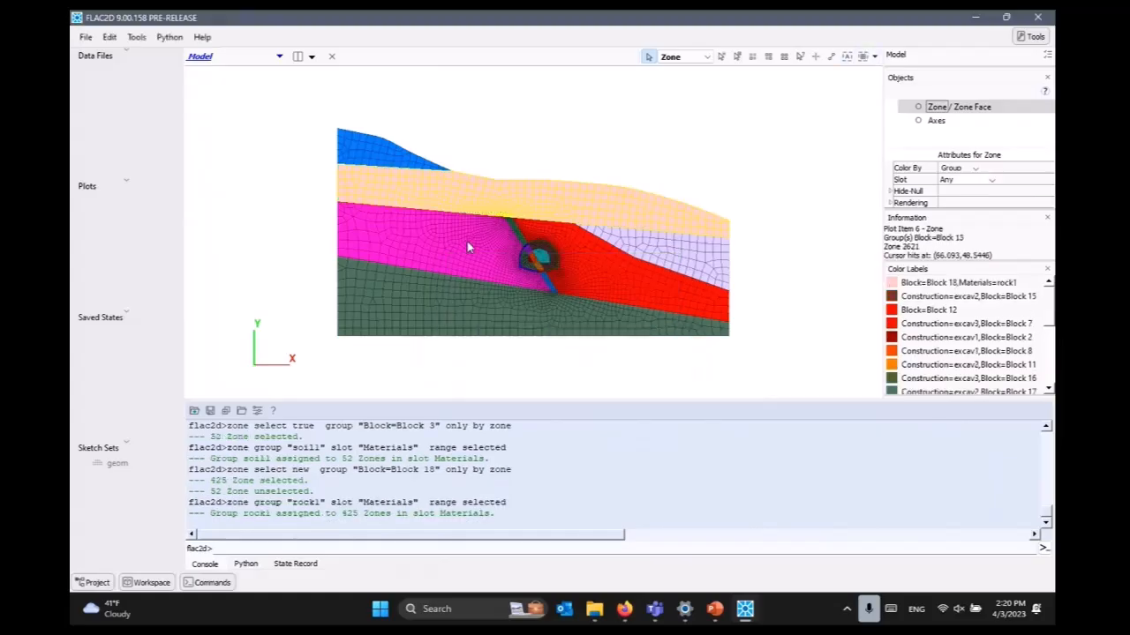
Assign the middle-layer zones on both sides of the inclined joint band, including the tunnel blocks outside the band, to group rock2 in the Materials slot
left_click(468, 248)
scroll(508, 249, "up", 6)
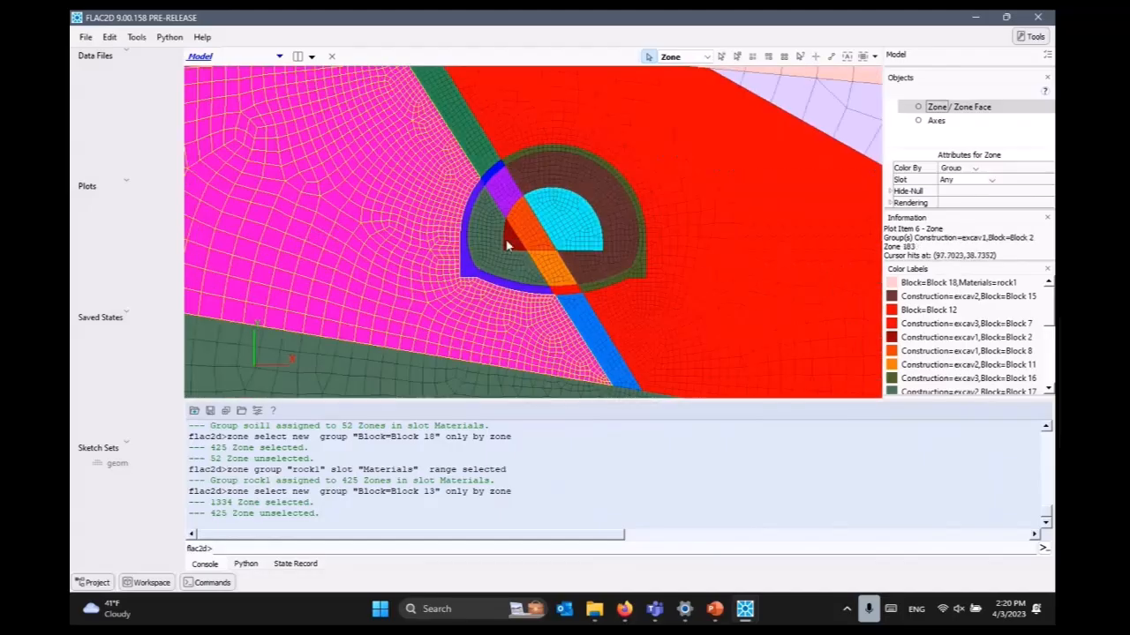
left_click(510, 244, "ctrl")
left_click(476, 251, "ctrl")
left_click(468, 265, "ctrl")
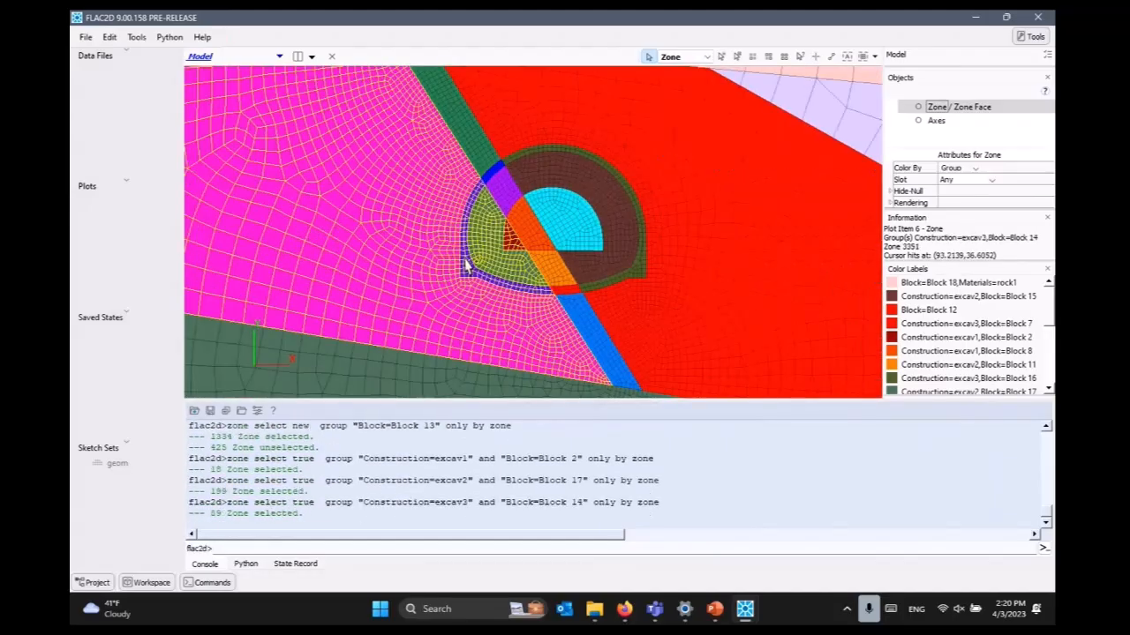
left_click(550, 122, "ctrl")
left_click(549, 152, "ctrl")
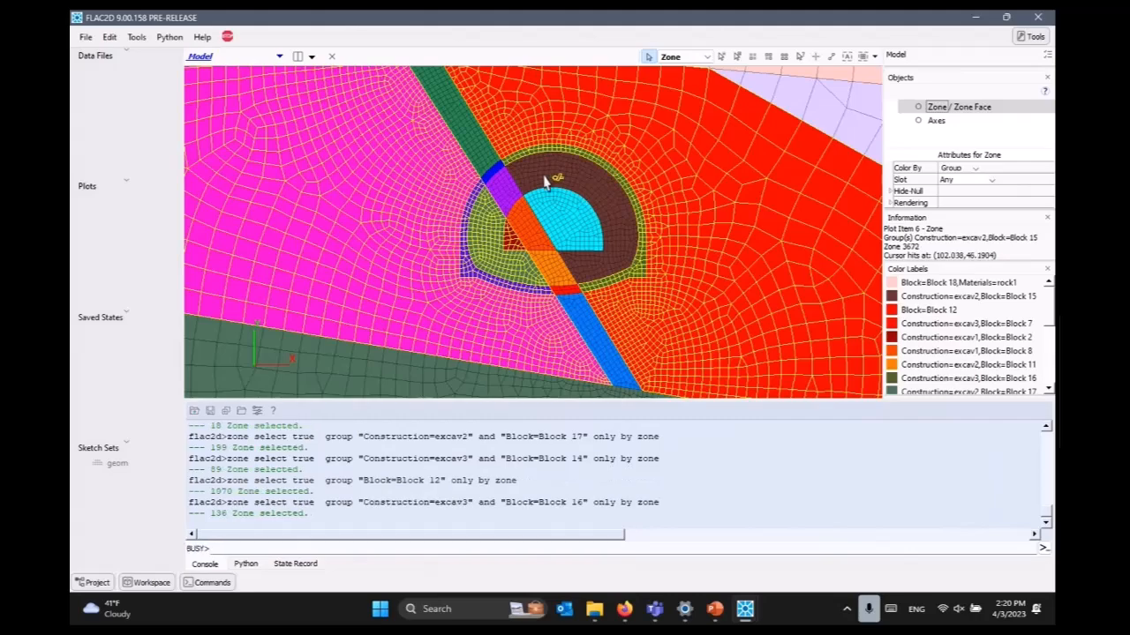
left_click(544, 181, "ctrl")
left_click(560, 216, "ctrl")
scroll(609, 234, "down", 6)
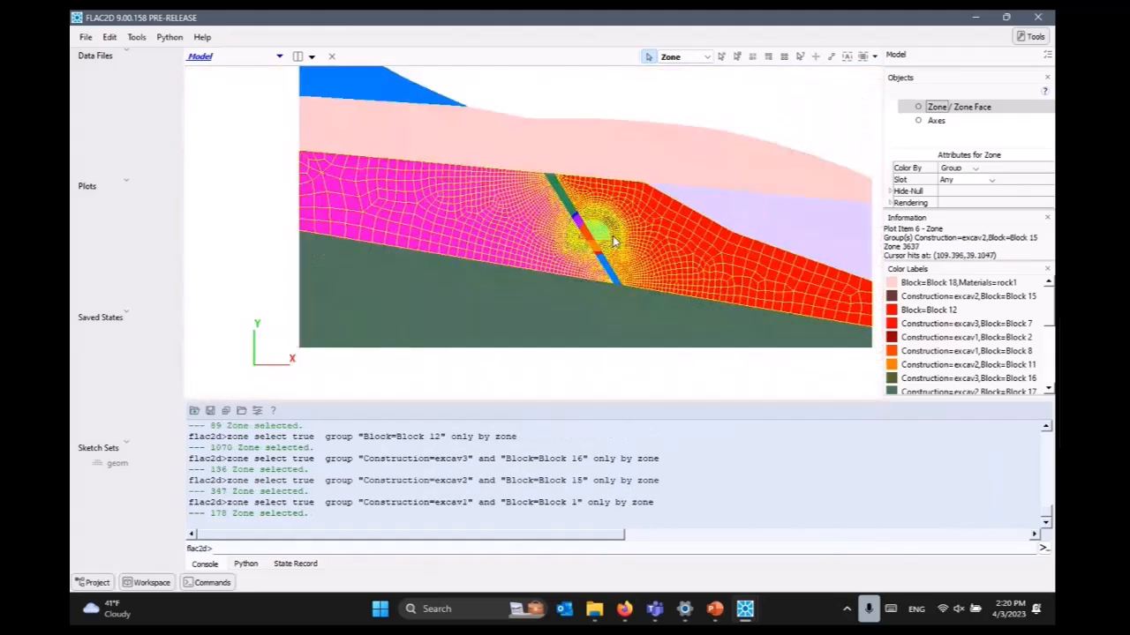
scroll(614, 241, "down", 1)
left_click(864, 57)
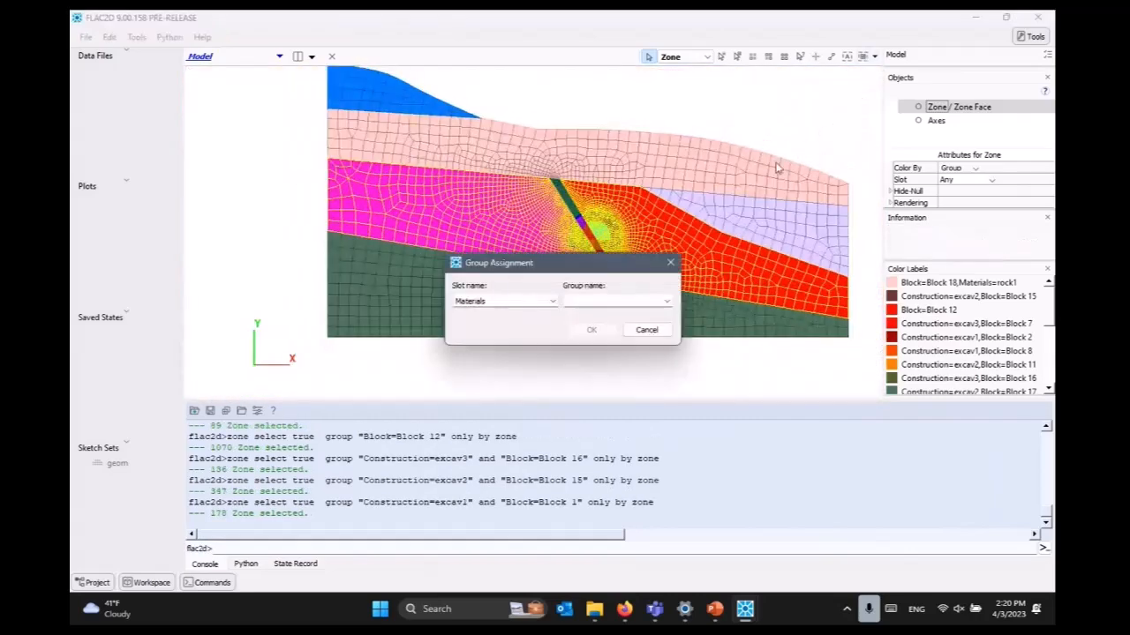
left_click(551, 301)
left_click(530, 356)
left_click(587, 301)
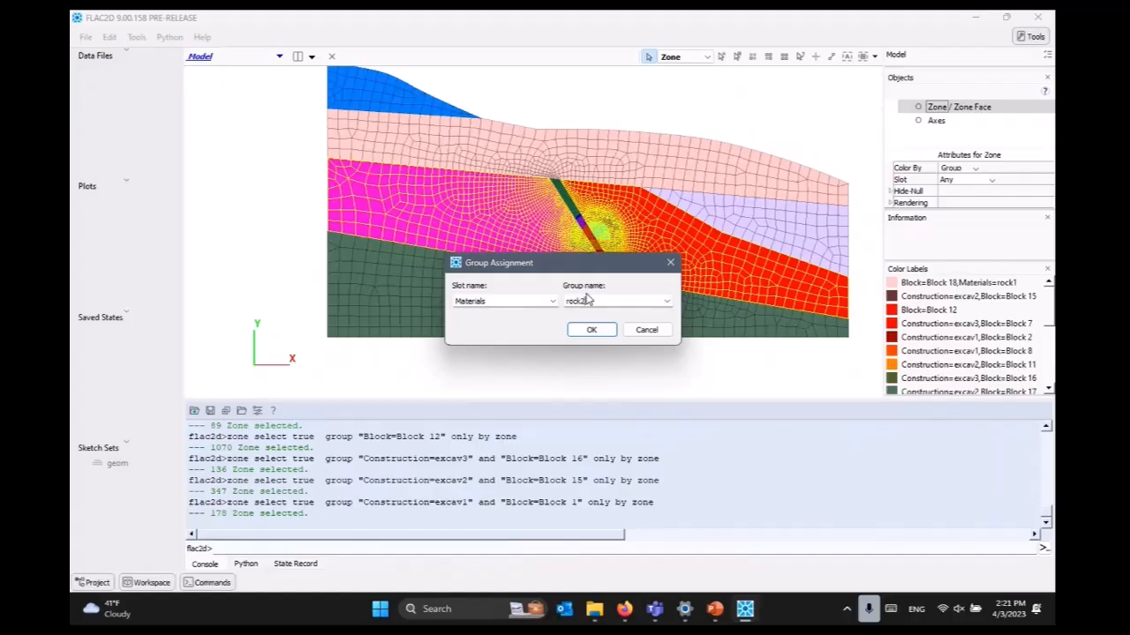
key("Return")
Assign the zones of the lowest layer along the model base to group rock3 in the Materials slot
left_click(546, 338)
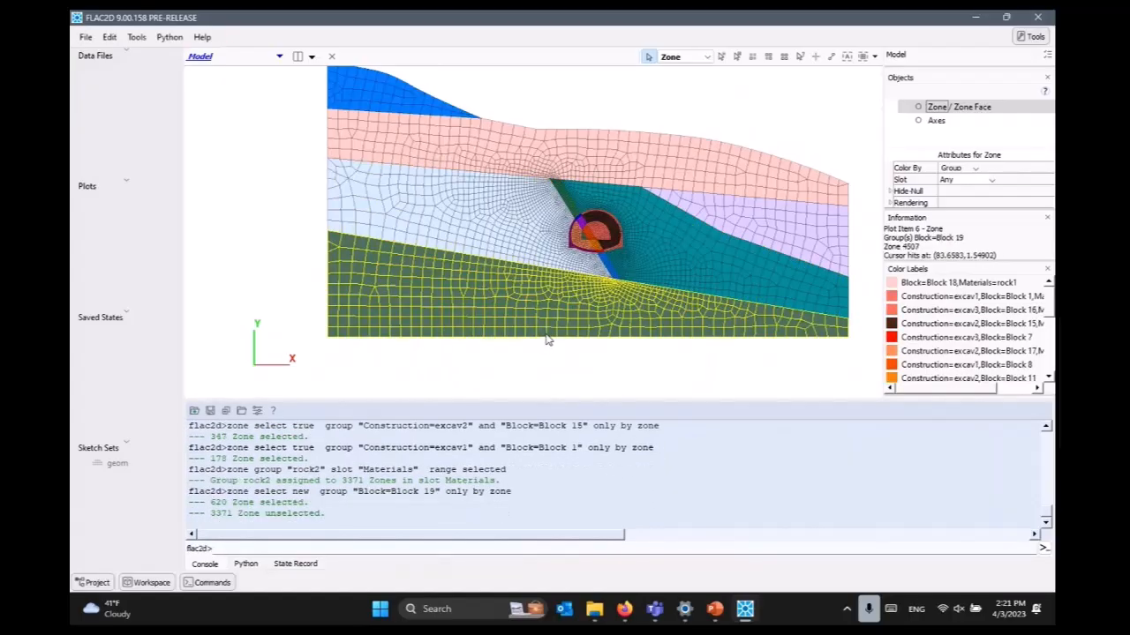
left_click(862, 55)
type("rock3")
key("Return")
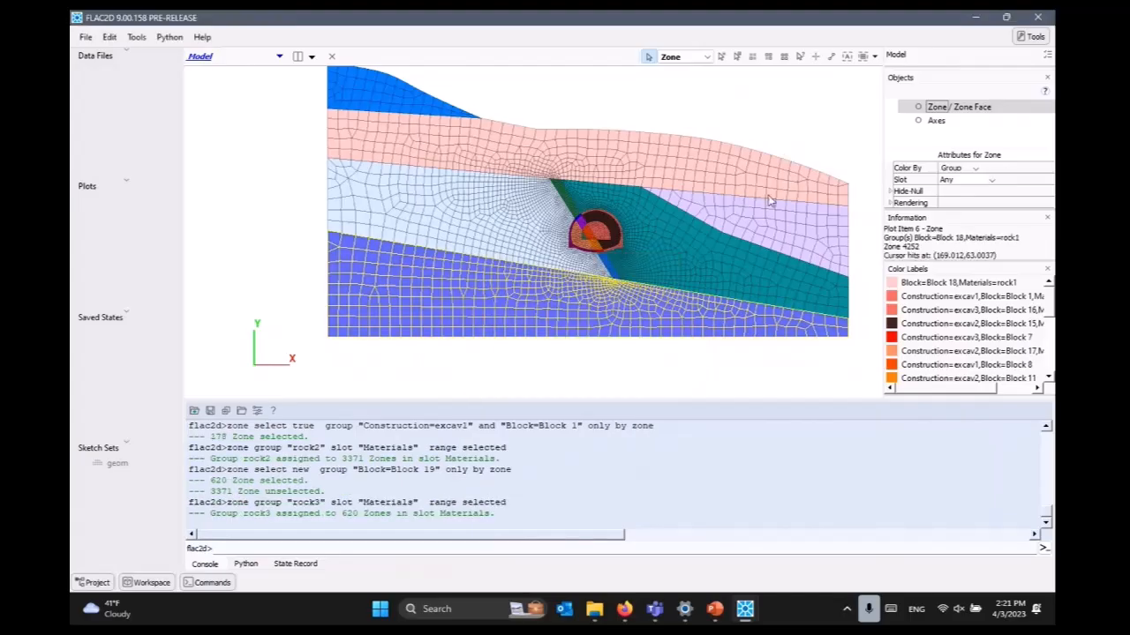
Assign the wedge beneath the rock1 layer and all blocks of the inclined joint band, including those inside the tunnel, to Materials group rock4
left_click(770, 240)
scroll(606, 251, "up", 5)
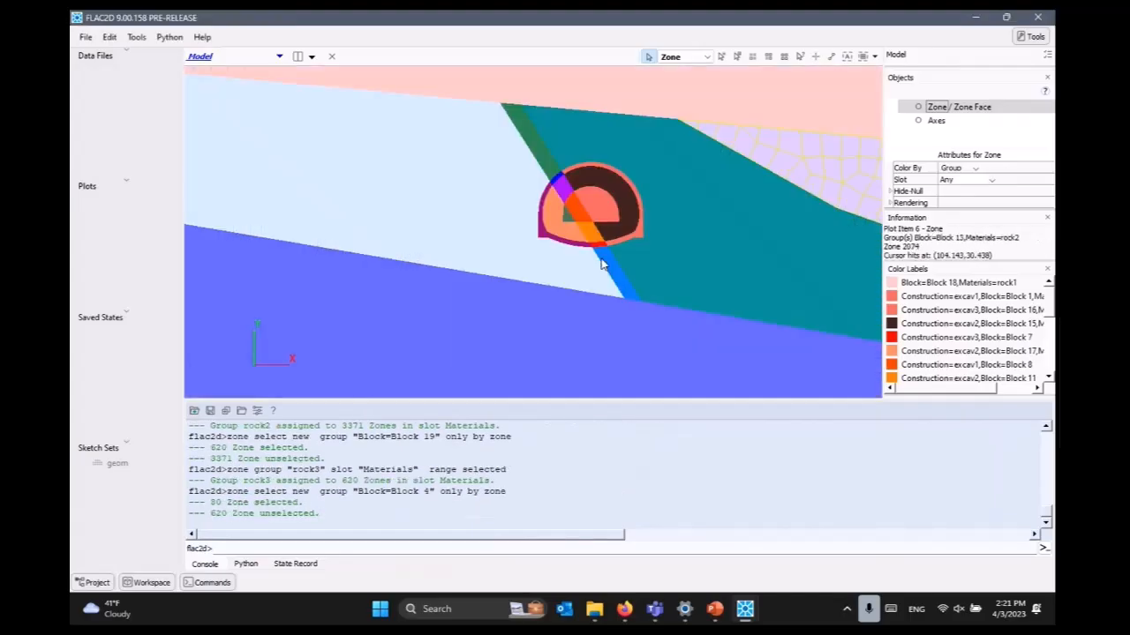
left_click(606, 247, "ctrl")
left_click(609, 247, "ctrl")
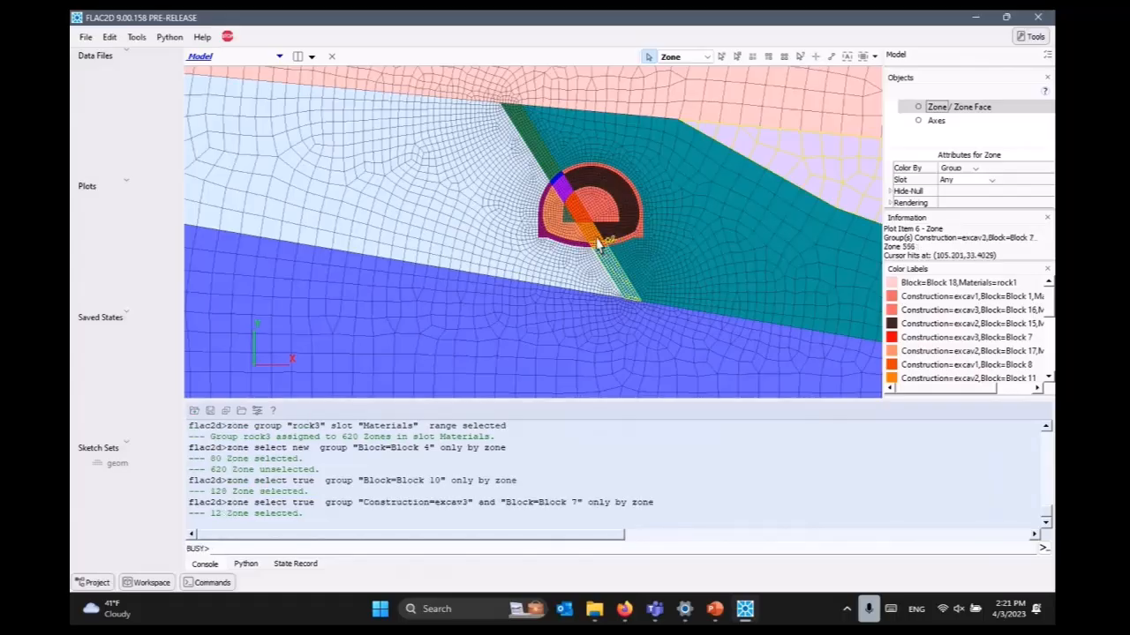
left_click(590, 231, "ctrl")
left_click(584, 225, "ctrl")
left_click(562, 181, "ctrl")
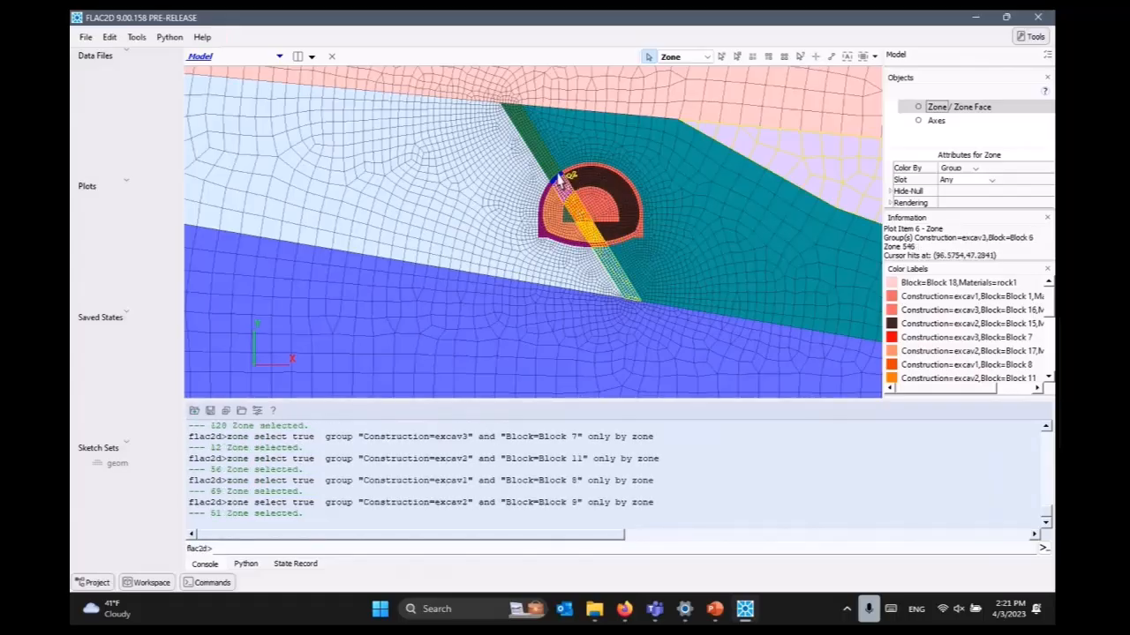
left_click(562, 180, "ctrl")
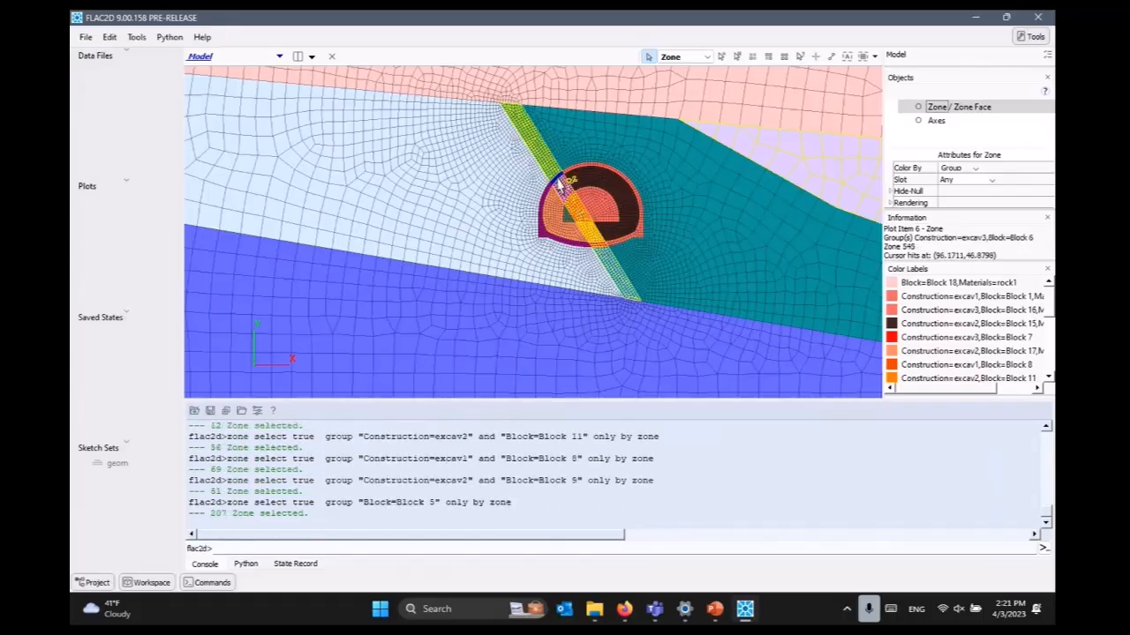
left_click(564, 182, "ctrl")
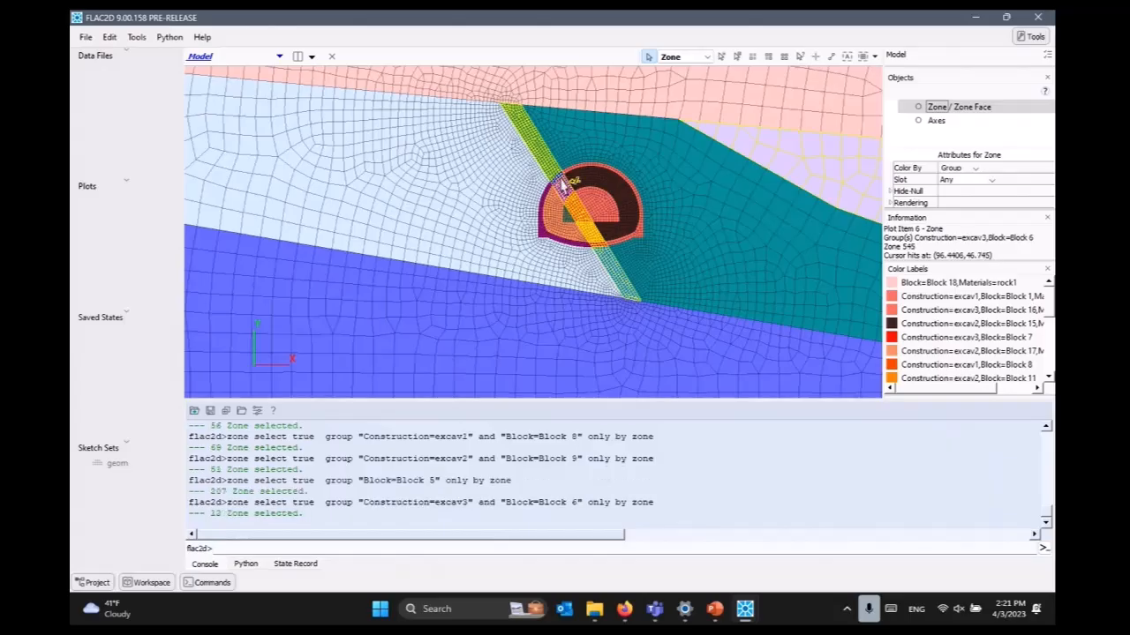
left_click(862, 56)
type("rock4")
key("Return")
Automatically assign group names to the model's outer surface faces, ignoring existing group names
scroll(782, 204, "down", 2)
scroll(783, 204, "down", 2)
scroll(640, 294, "down", 3)
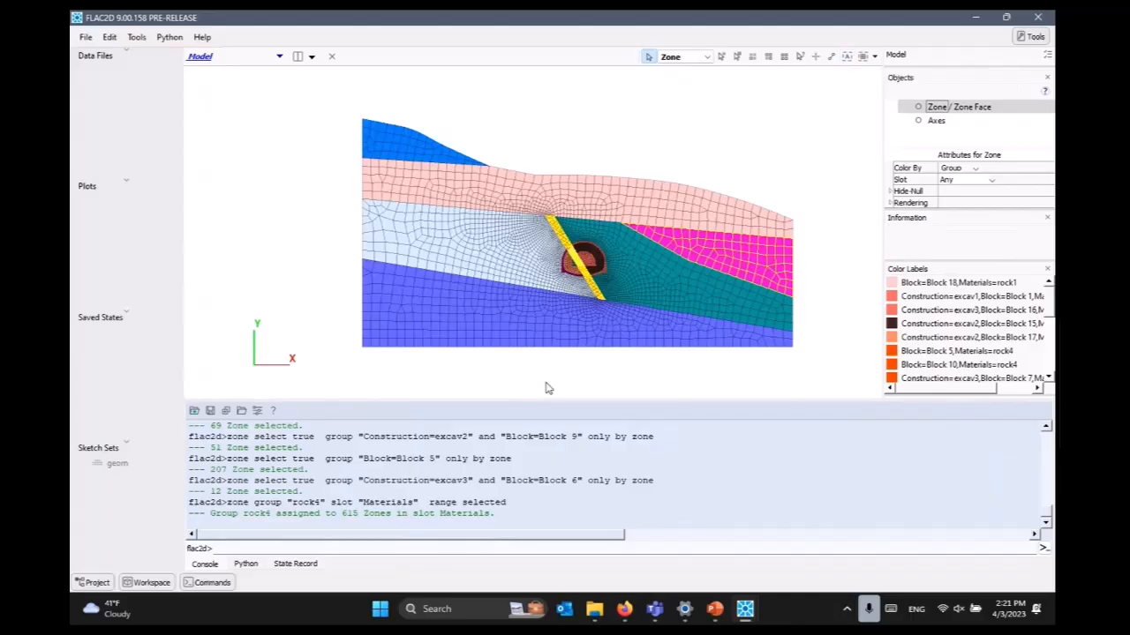
left_click(847, 57)
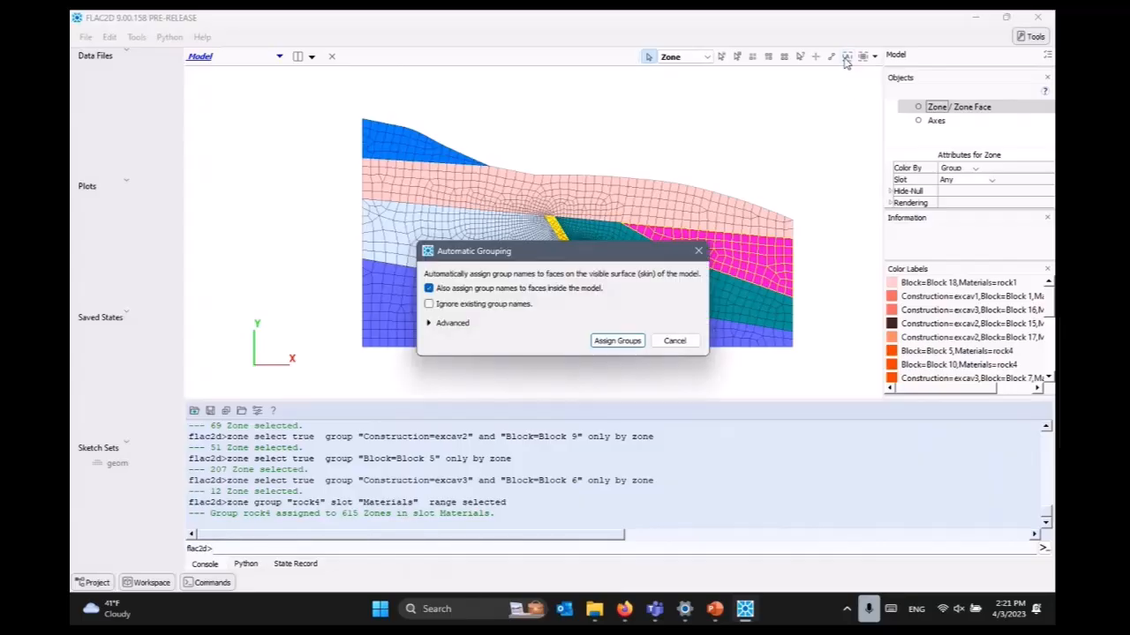
left_click(480, 307)
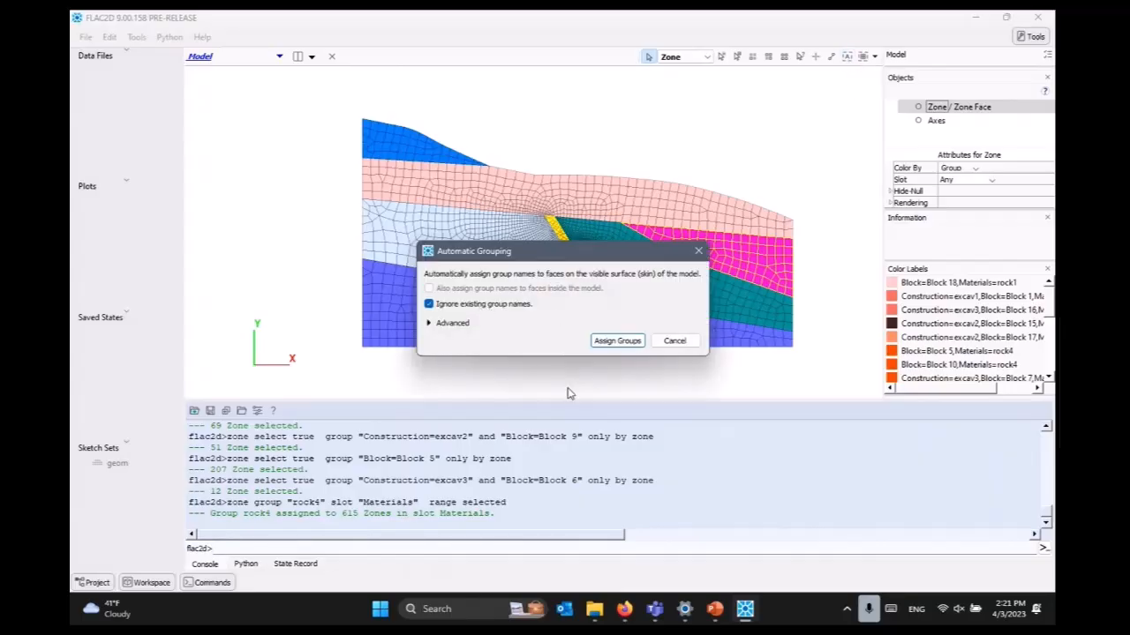
left_click(616, 341)
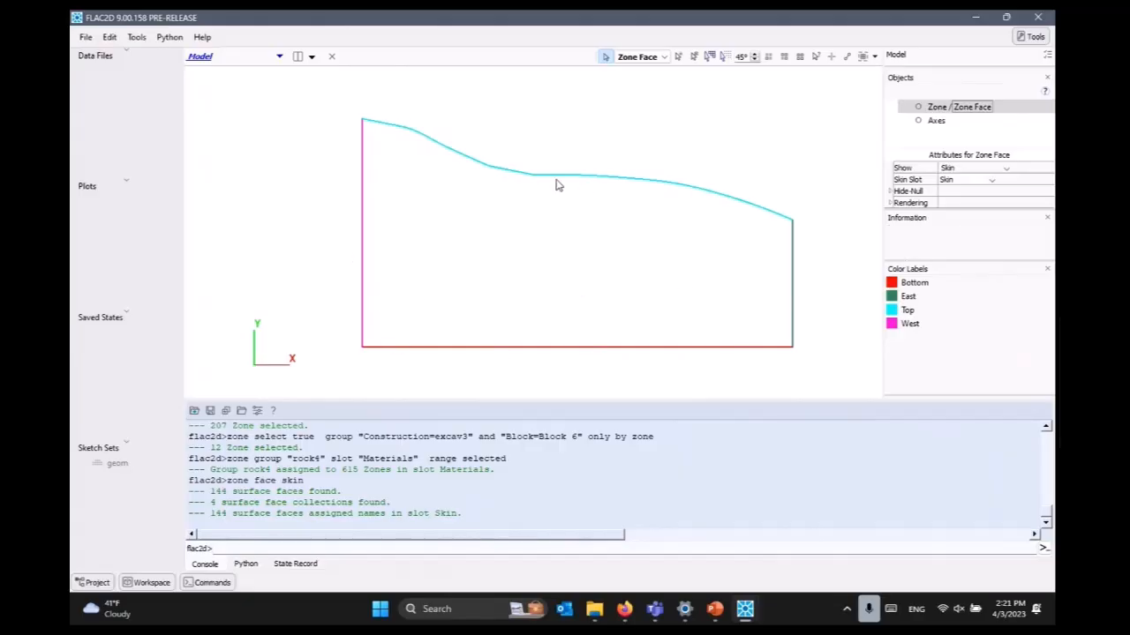
mouse_move(554, 179)
Open tunnel.prj from the Results folder of 4 - Tunnel_Joints, discarding the current model's changes and restoring the with_top_load.sav state
left_click(85, 38)
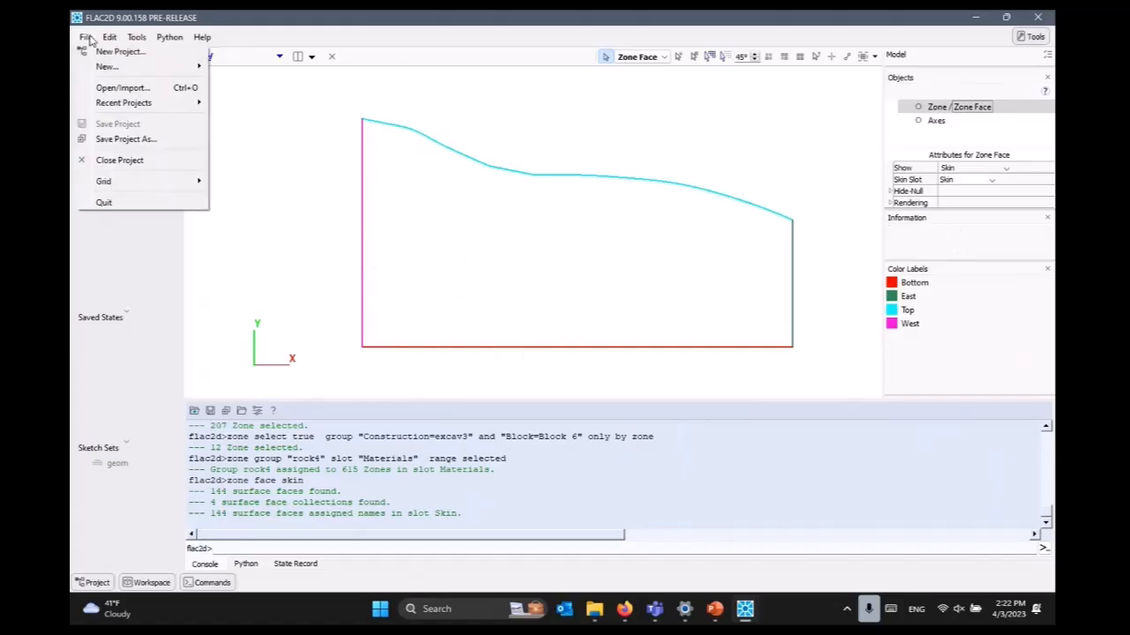
left_click(106, 90)
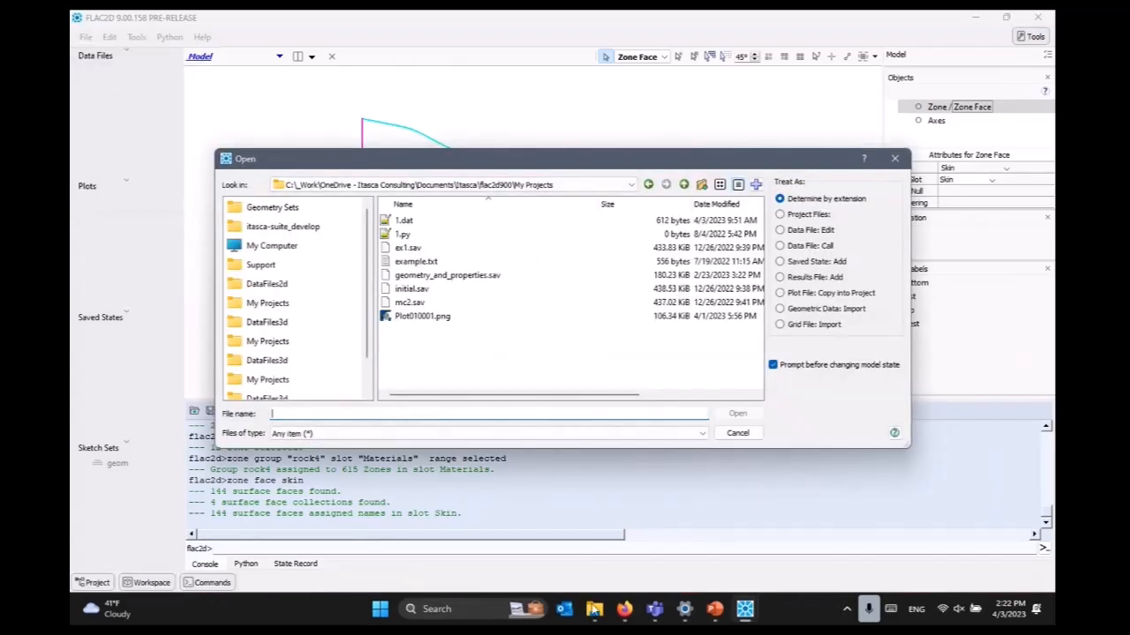
type("C:\\_Work\\OneDrive - Itasca Consulting\\Training\\2023\\FLAC2D\\Day 1\\Examples\\4 - Tunnel_Joints")
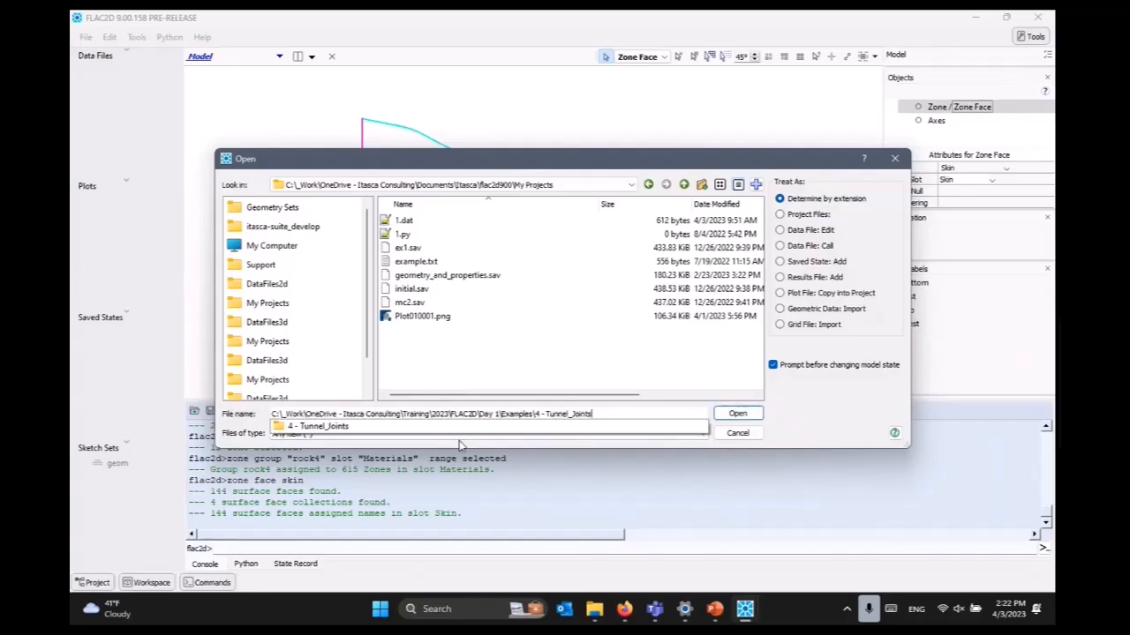
key("Return")
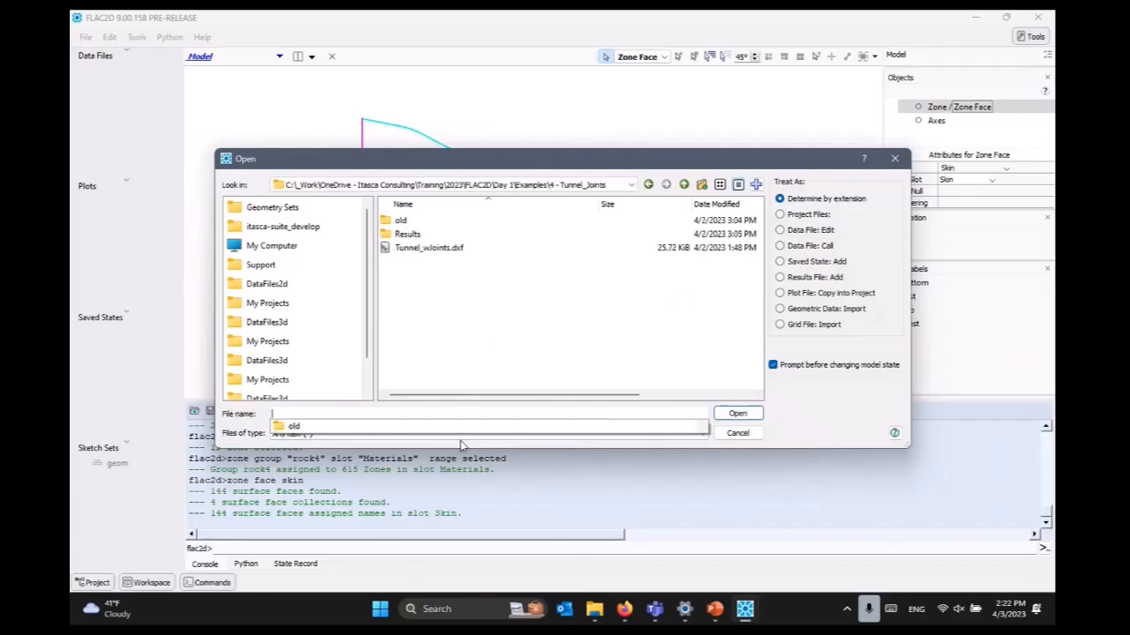
double_click(411, 234)
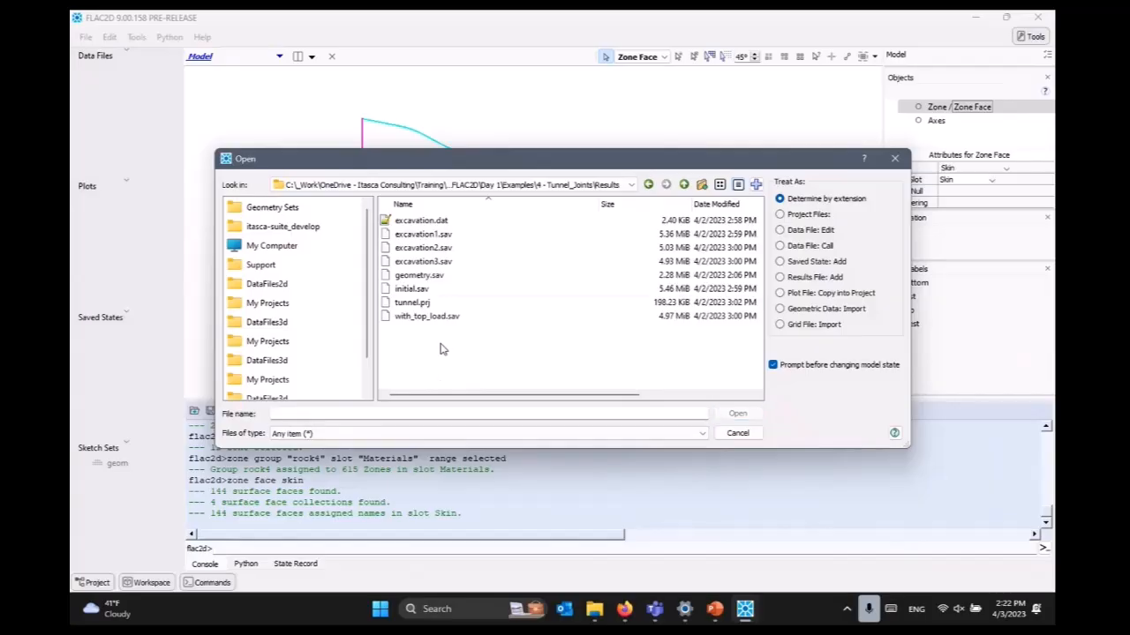
double_click(428, 303)
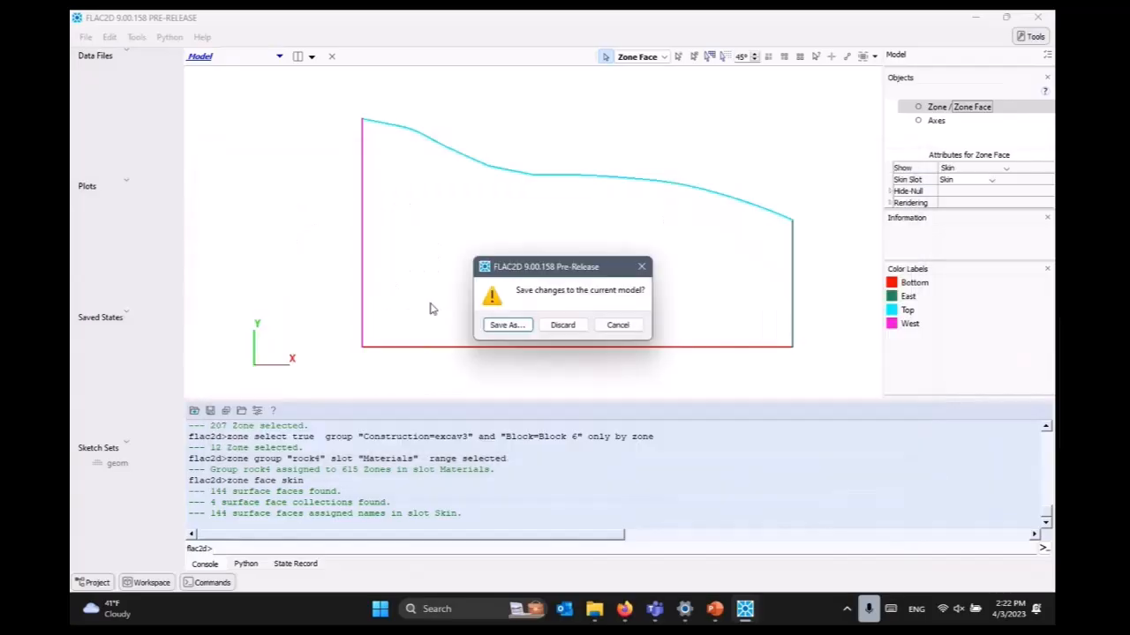
left_click(565, 327)
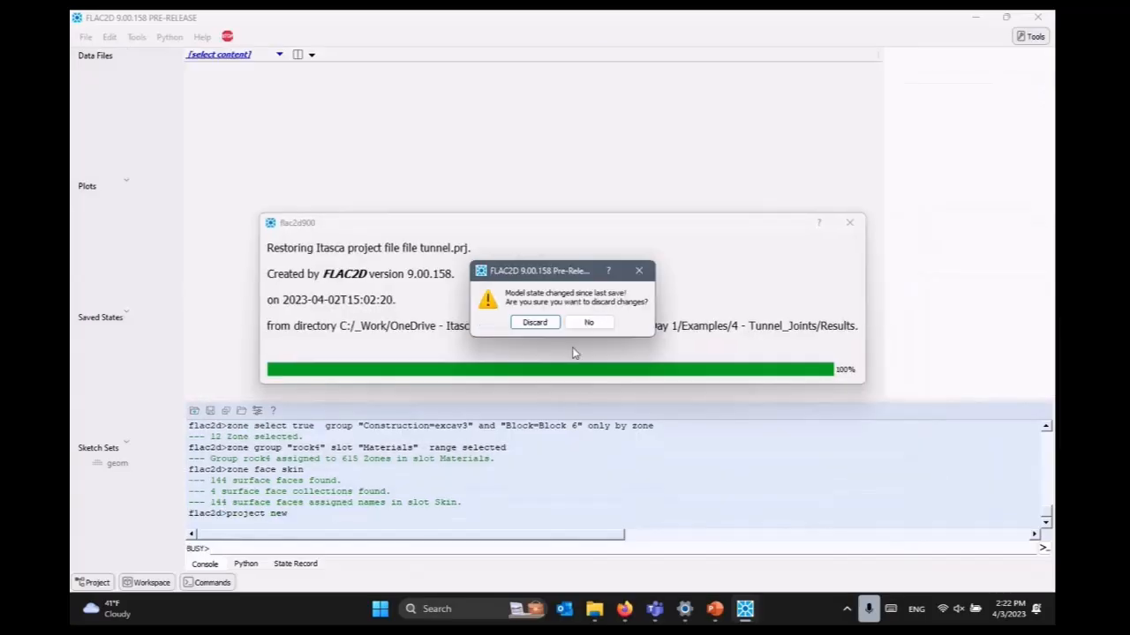
left_click(537, 323)
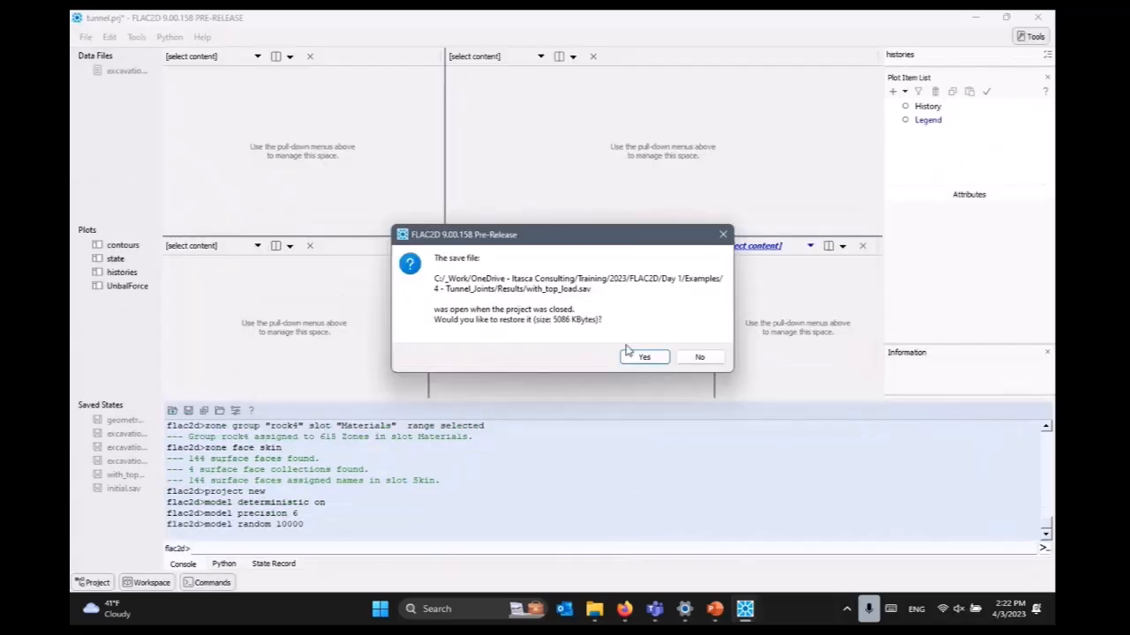
left_click(643, 357)
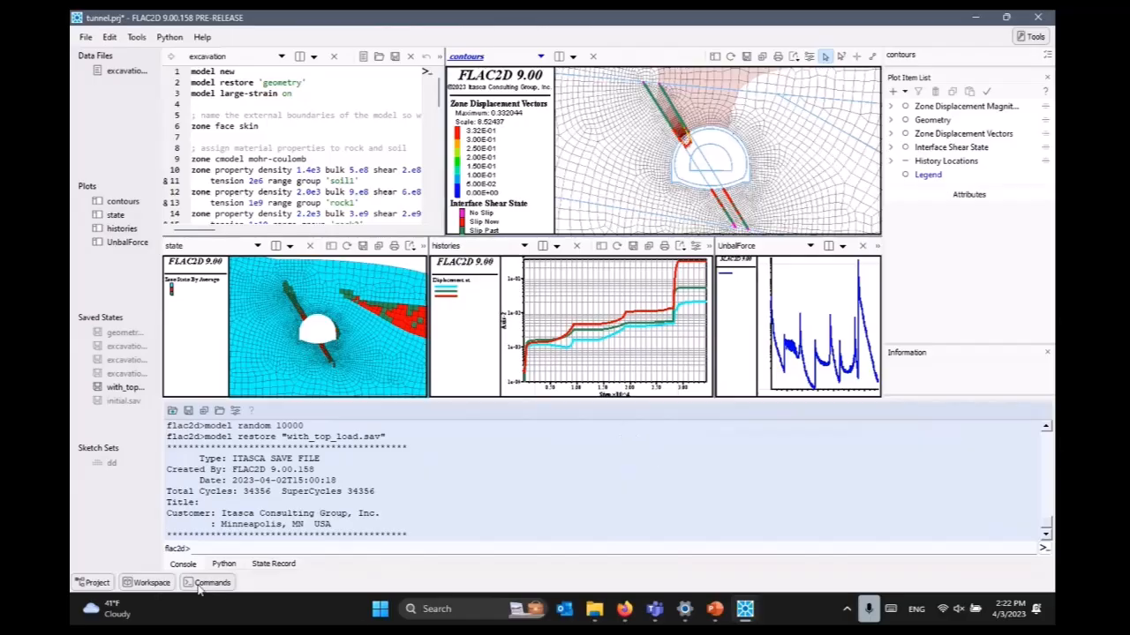
Hide the project, command and tool panes and enlarge the excavation data file's view in height and width
left_click(140, 586)
left_click(206, 586)
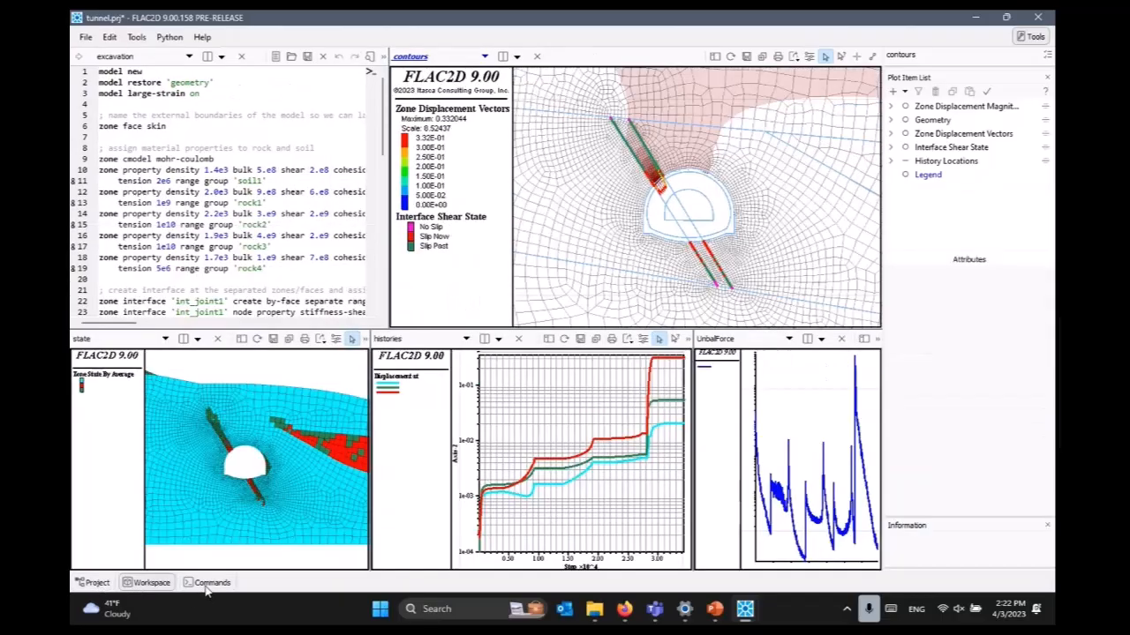
left_click(1032, 39)
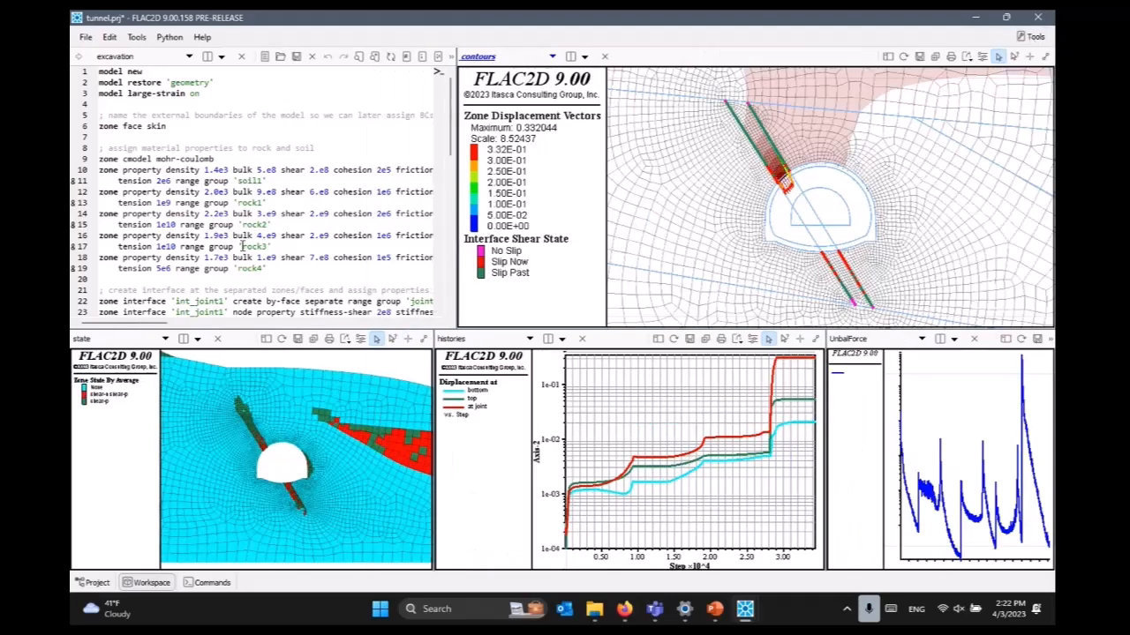
left_click_drag(364, 331, 361, 462)
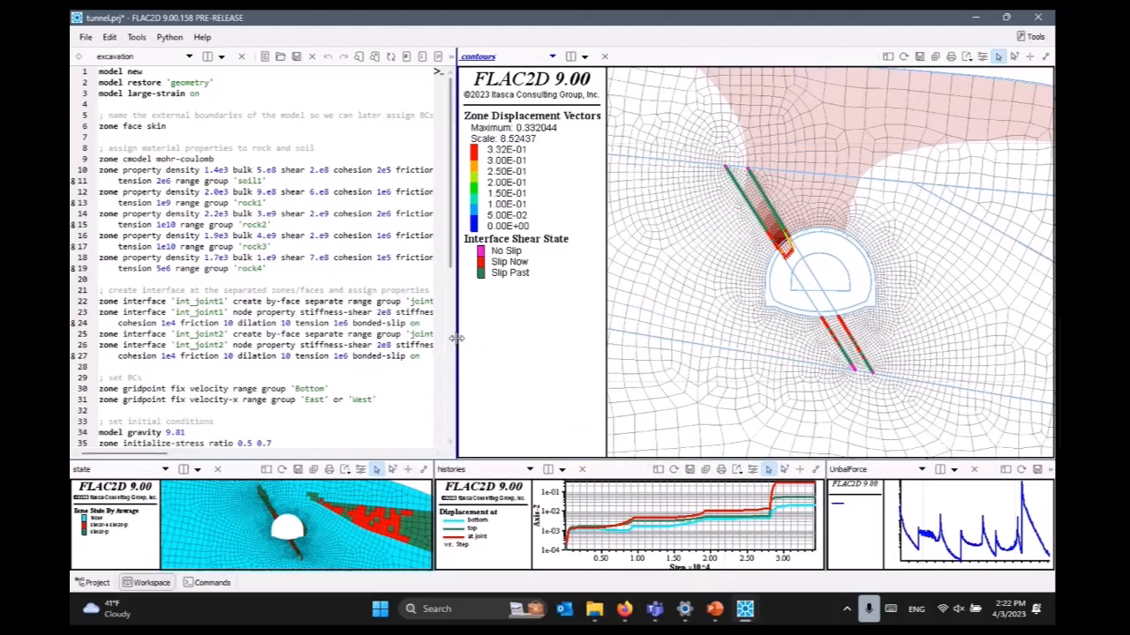
left_click_drag(455, 338, 663, 336)
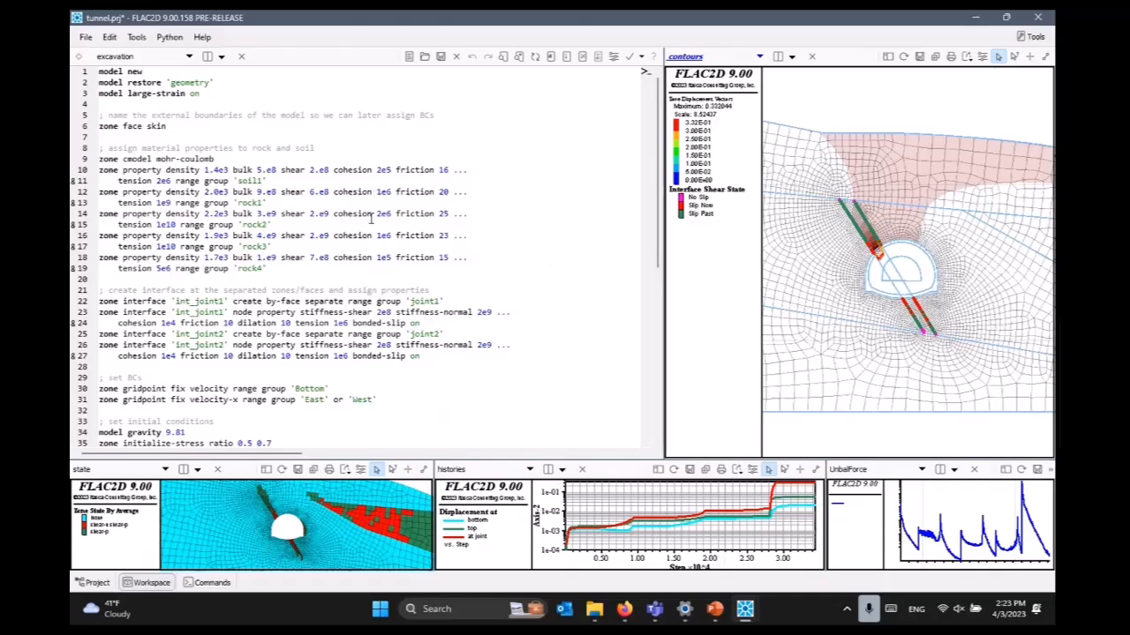
Examine the Mohr-Coulomb property commands for soil1 and rock1 to rock4 in the excavation data file
left_click_drag(275, 268, 73, 162)
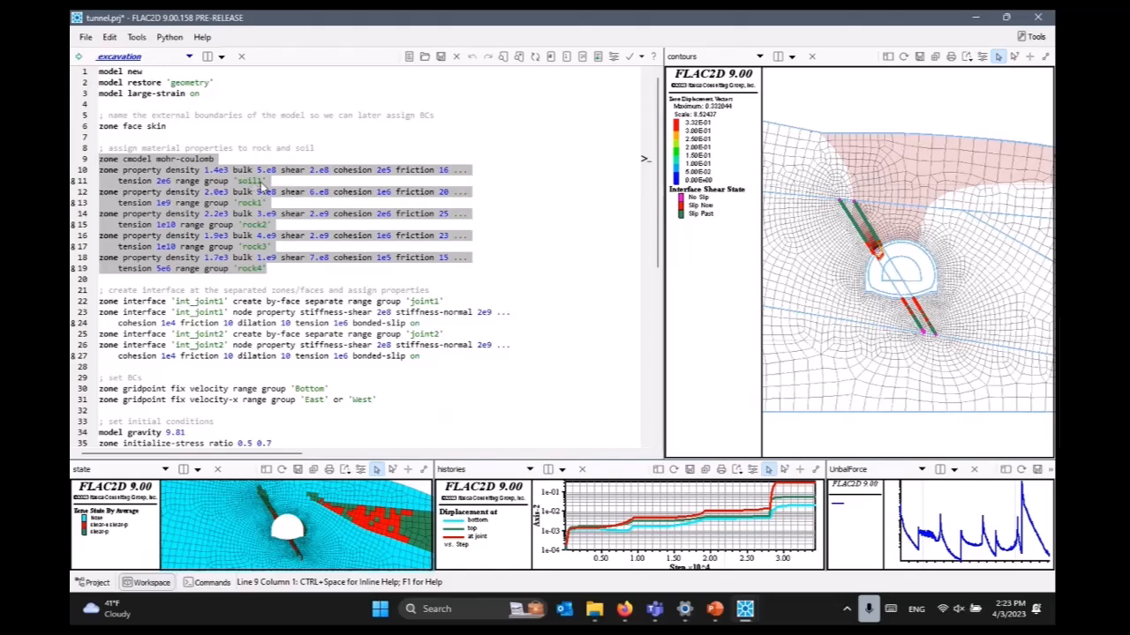
left_click(303, 290)
left_click(286, 275)
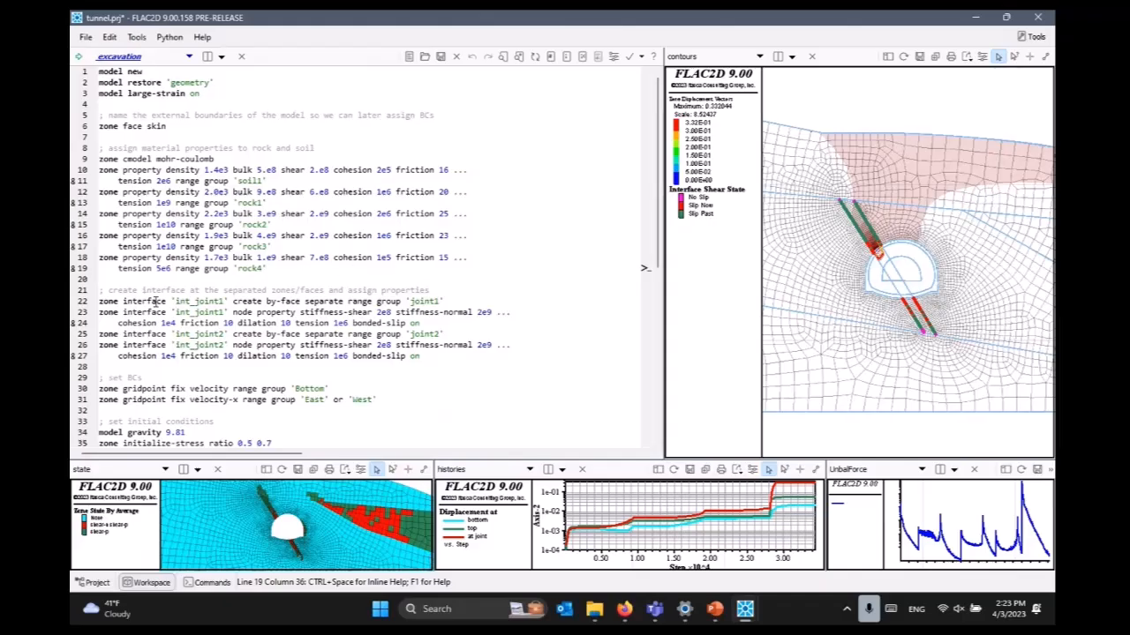
Show the project pane again and restore the saved state initial.sav
scroll(897, 282, "up", 3)
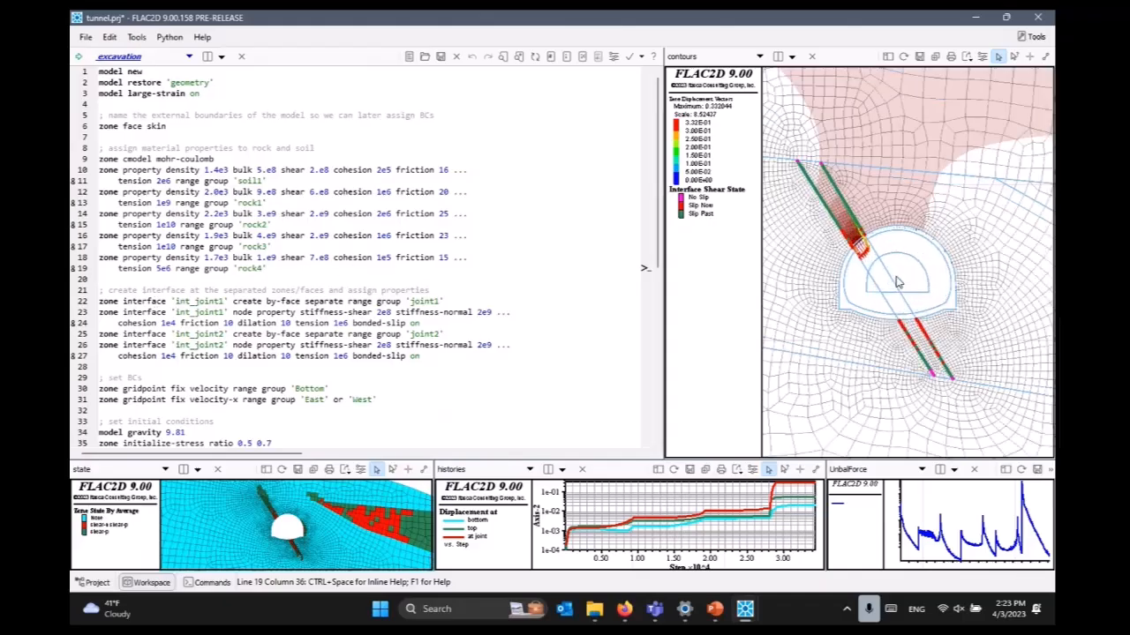
left_click(97, 582)
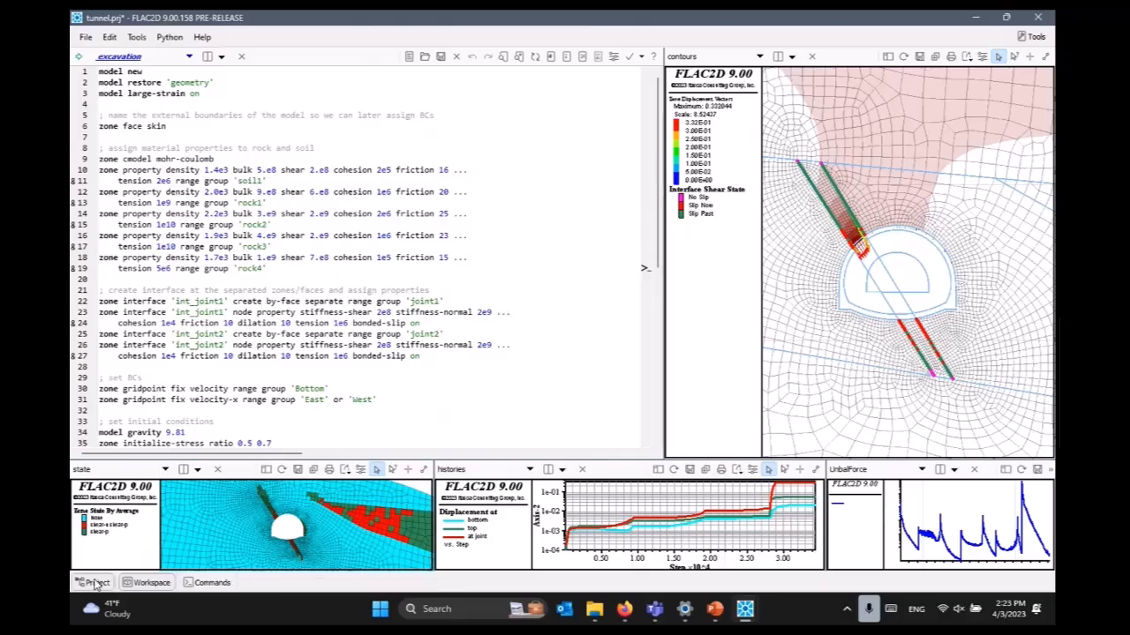
double_click(118, 400)
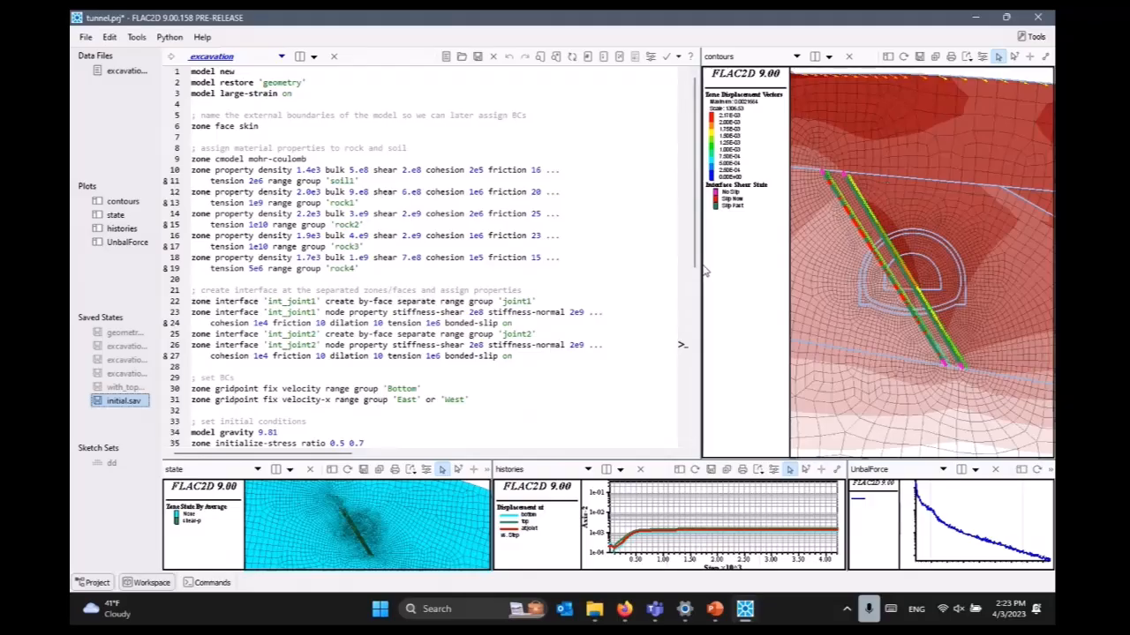
Restore the saved geometry state and widen the contours plot
left_click(121, 333)
double_click(121, 333)
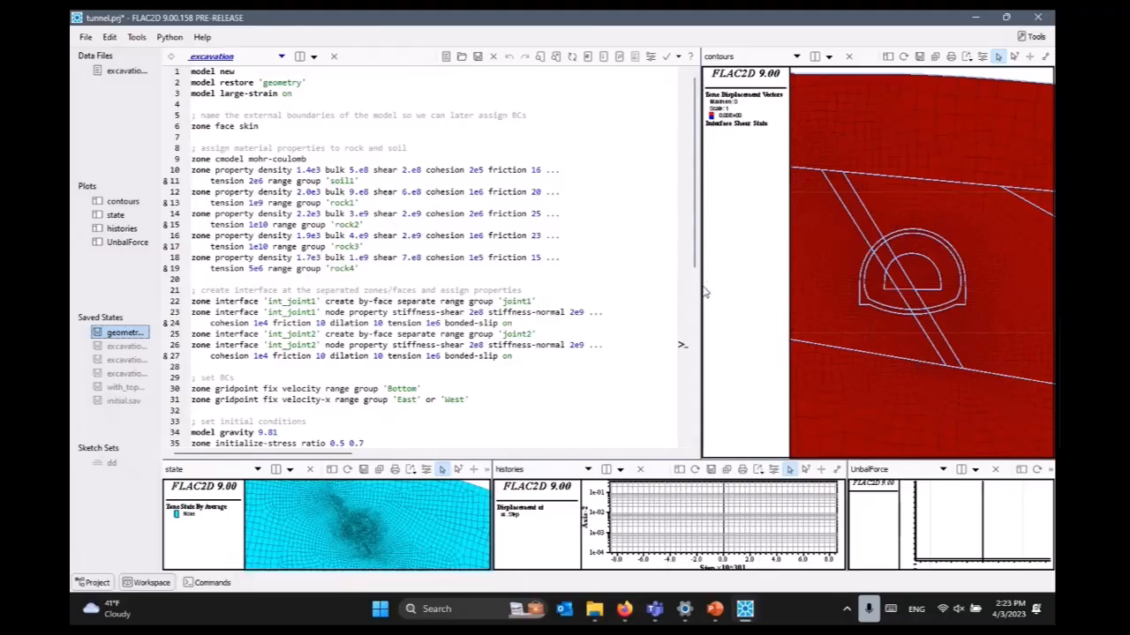
left_click_drag(702, 284, 419, 285)
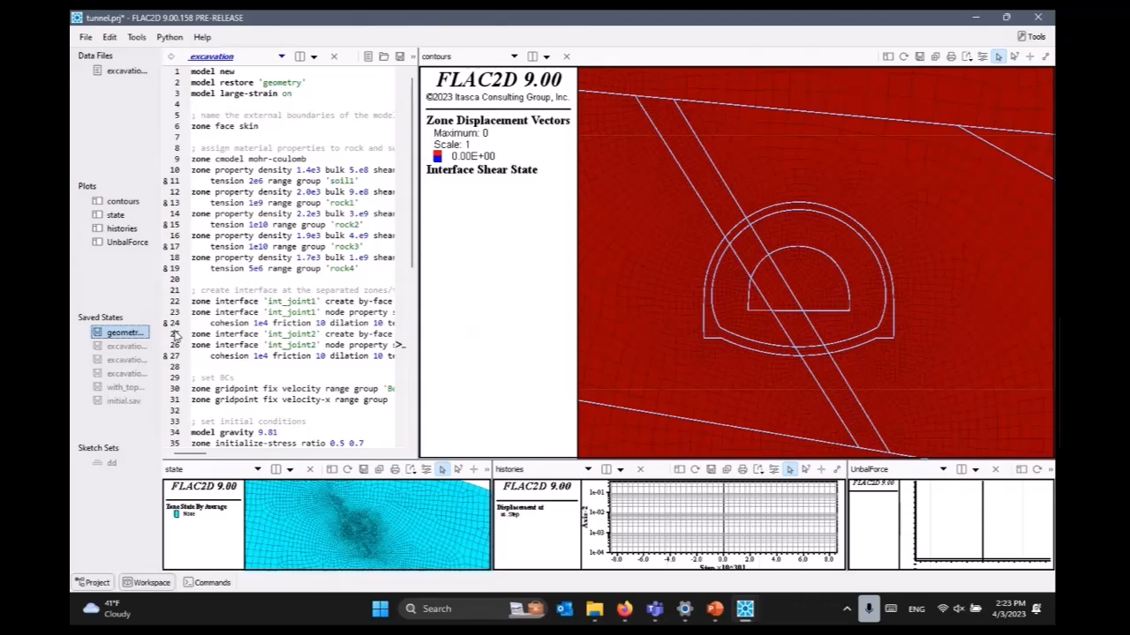
Restore the saved state initial.sav and examine the displacement vectors and interface shear state along both joints in the contours plot
double_click(121, 401)
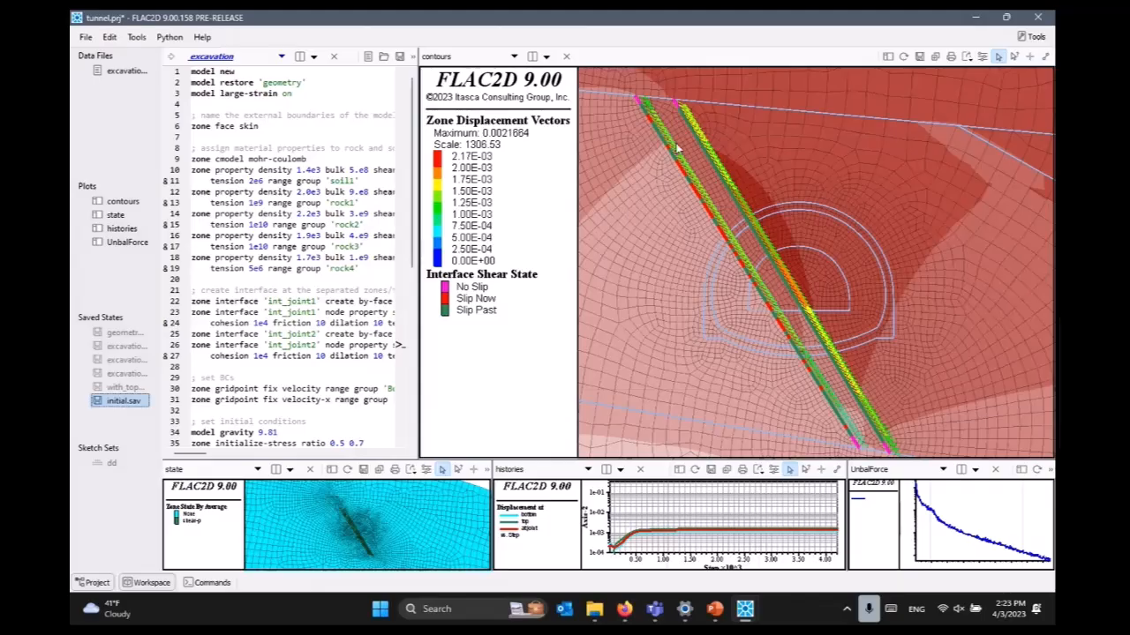
scroll(834, 406, "up", 2)
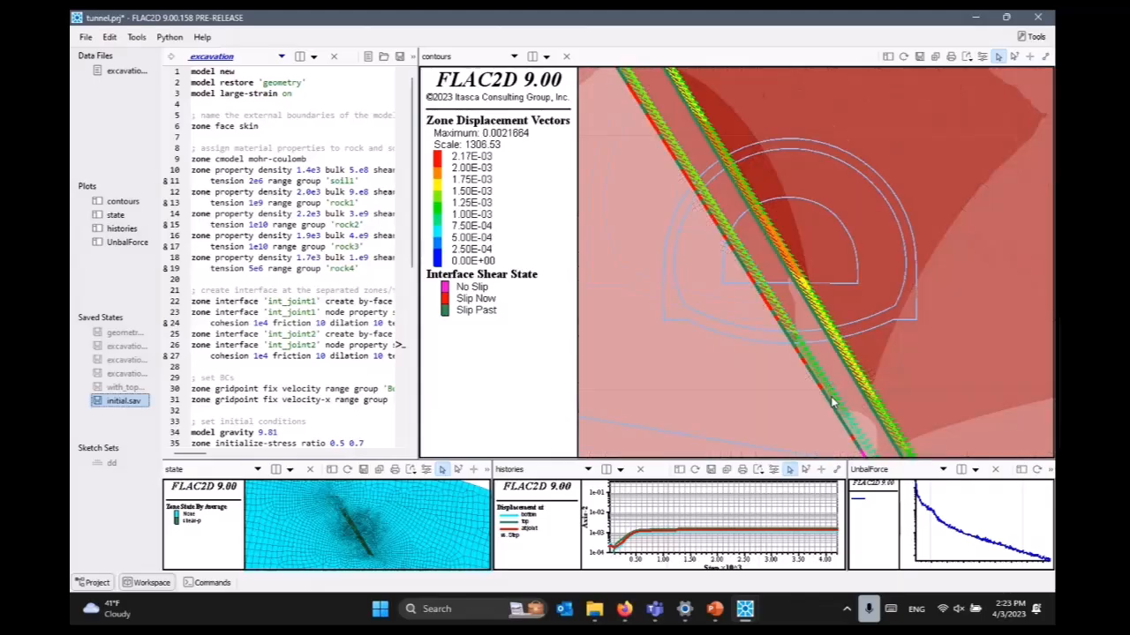
scroll(833, 403, "up", 5)
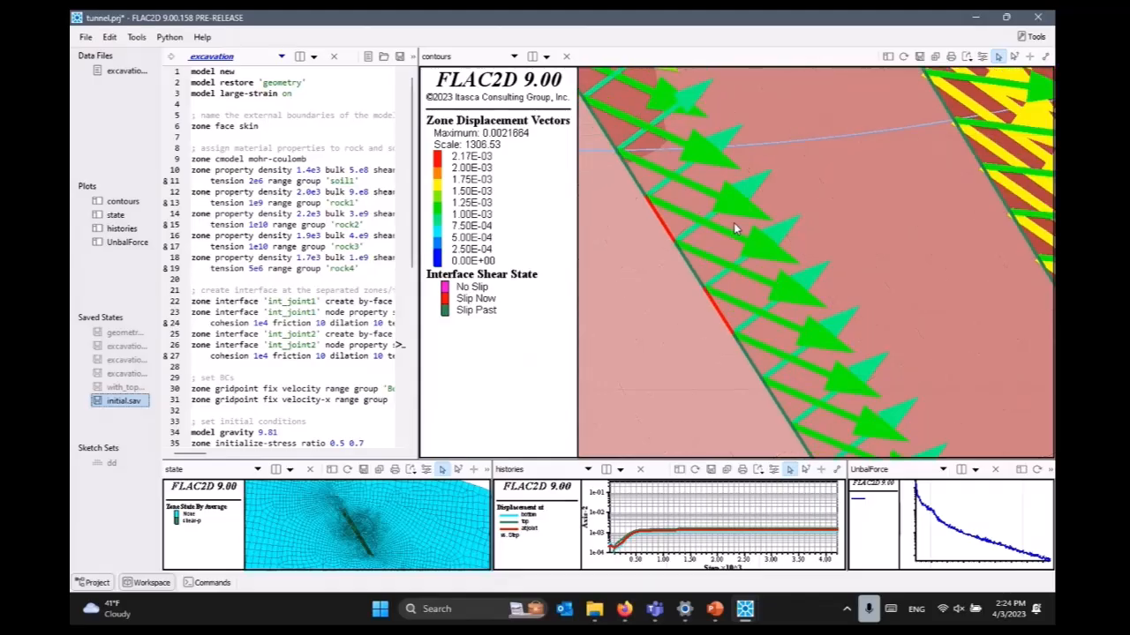
scroll(737, 229, "down", 3)
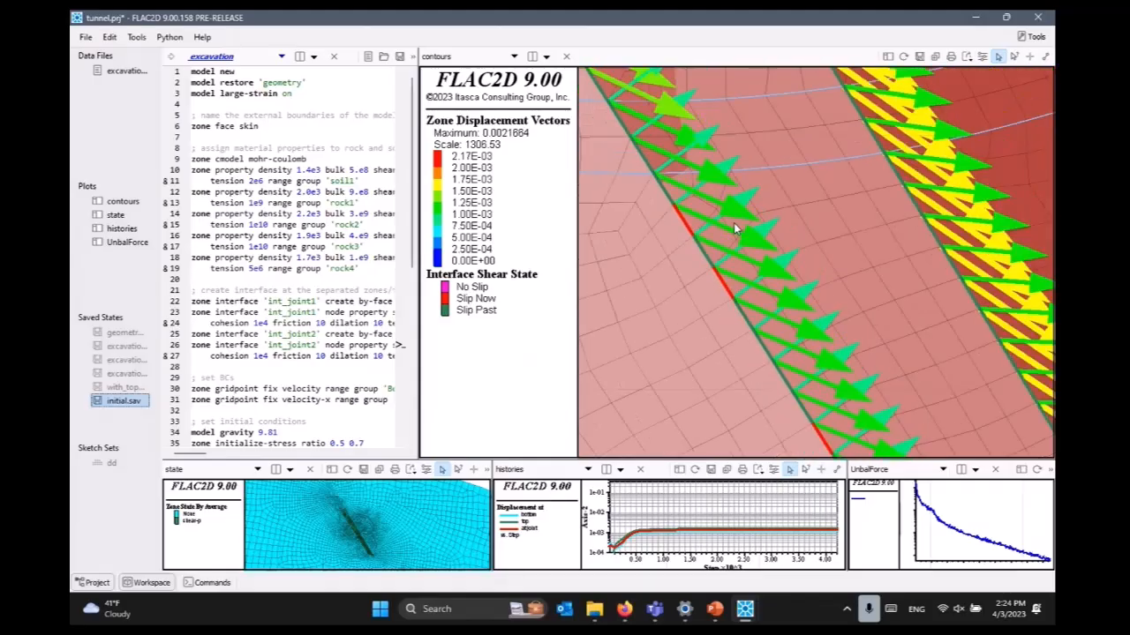
scroll(732, 228, "down", 2)
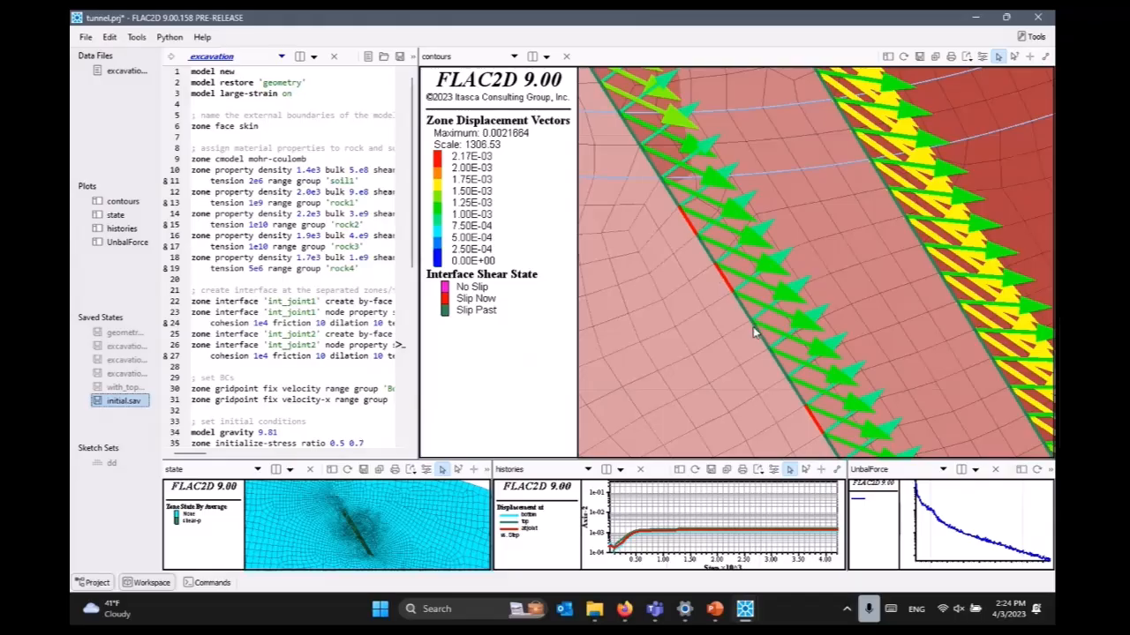
scroll(753, 326, "down", 3)
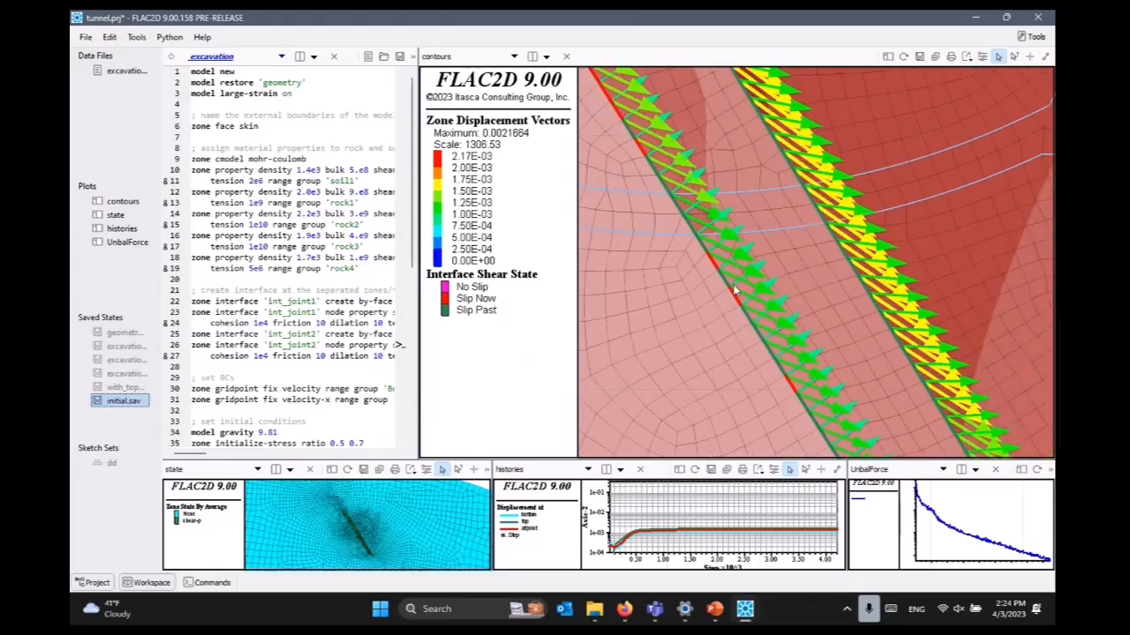
scroll(716, 280, "down", 5)
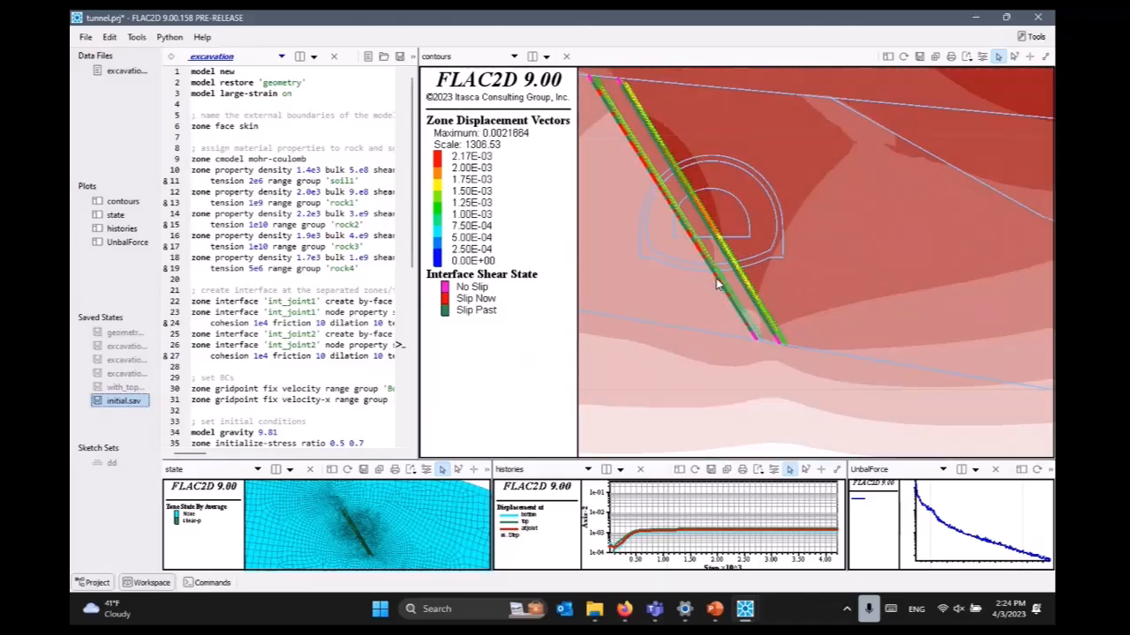
scroll(716, 278, "down", 3)
scroll(871, 281, "down", 3)
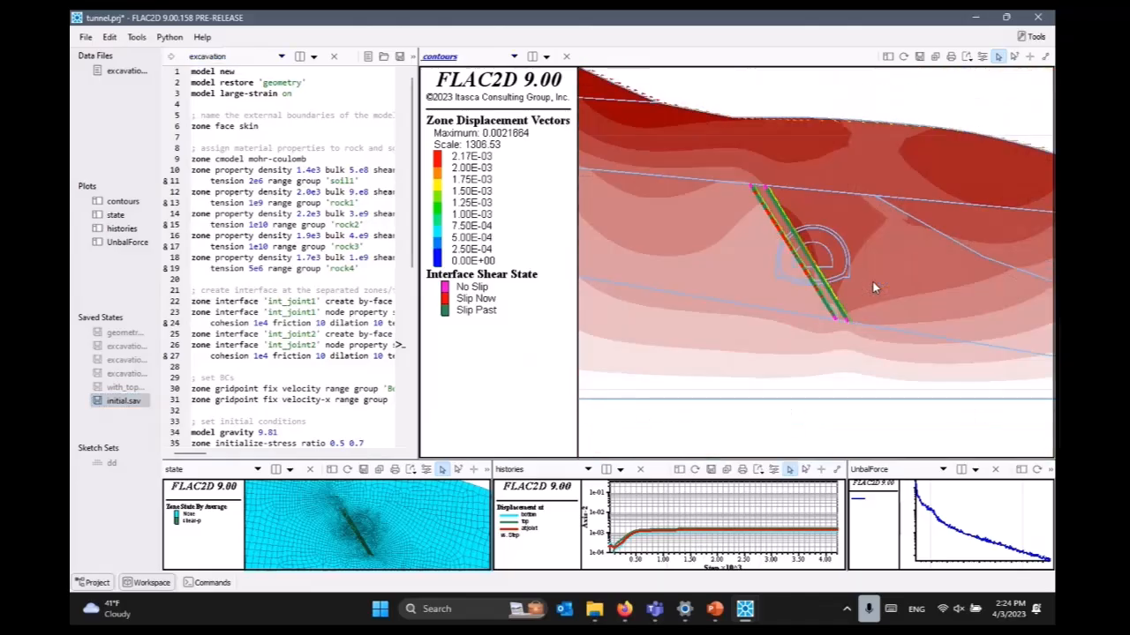
scroll(872, 282, "down", 2)
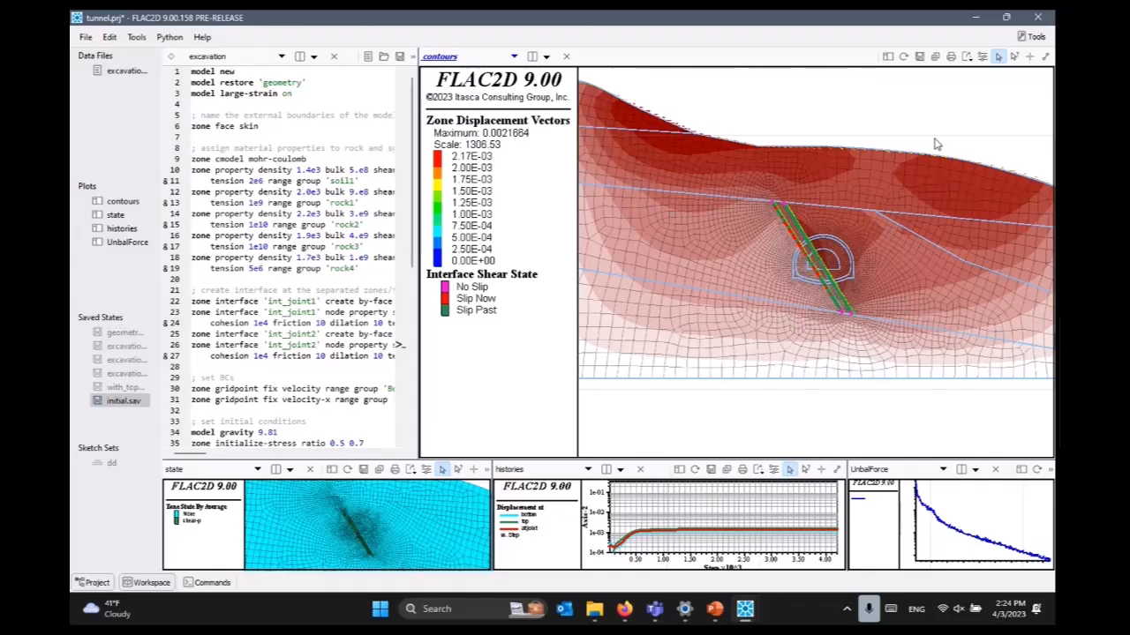
scroll(825, 259, "down", 2)
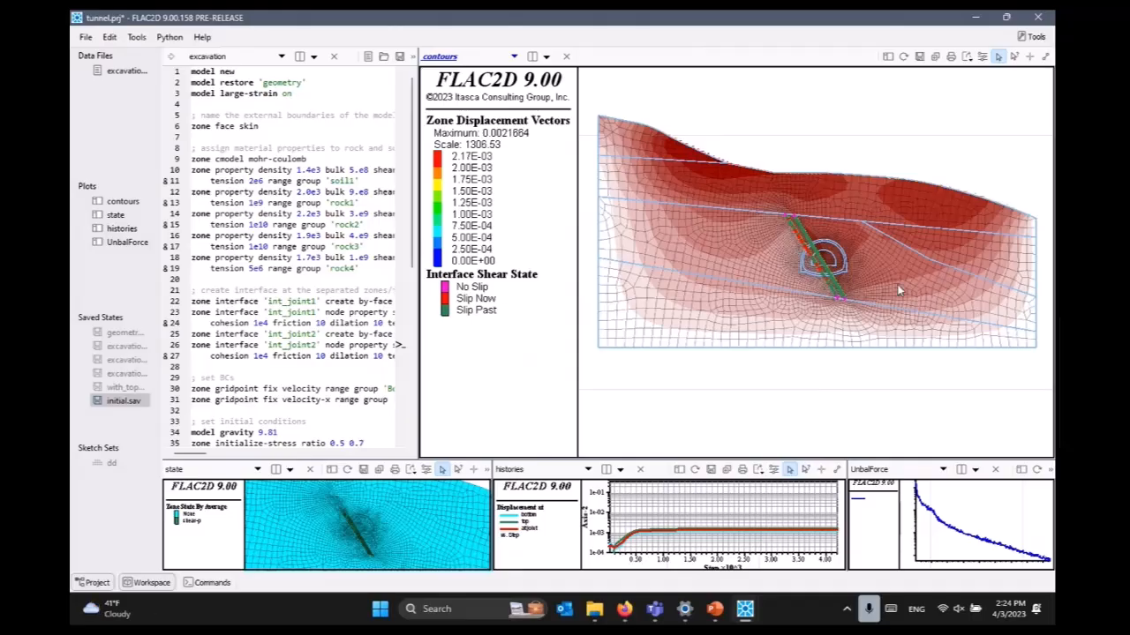
scroll(821, 264, "up", 5)
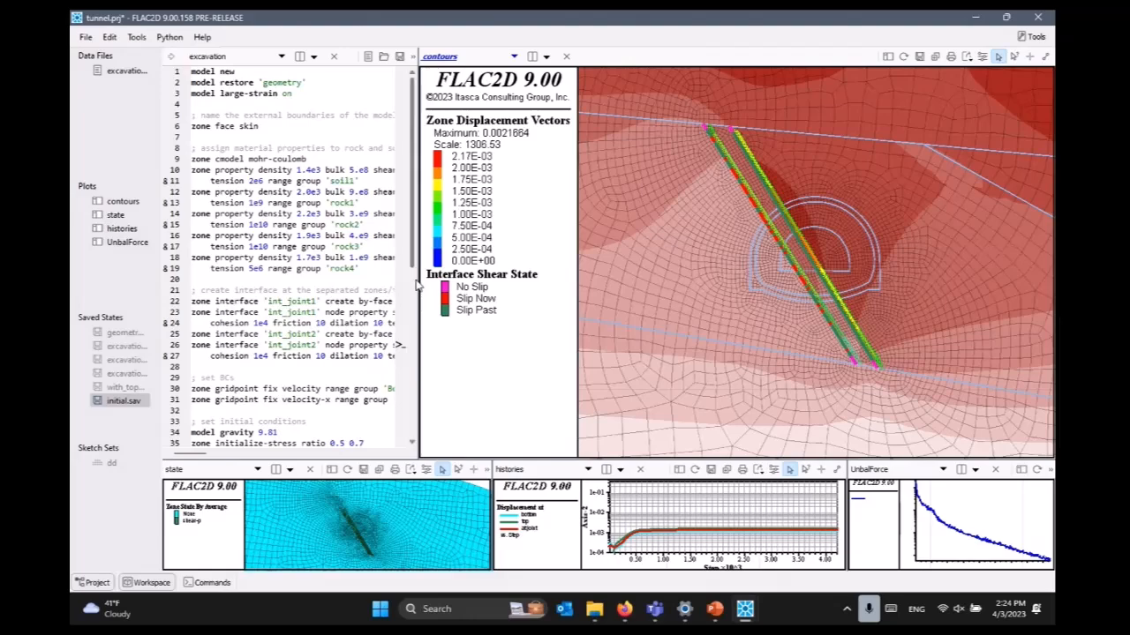
Give the state, histories and UnbalForce plots more height and enlarge the joint zone in the state plot
left_click_drag(420, 285, 576, 276)
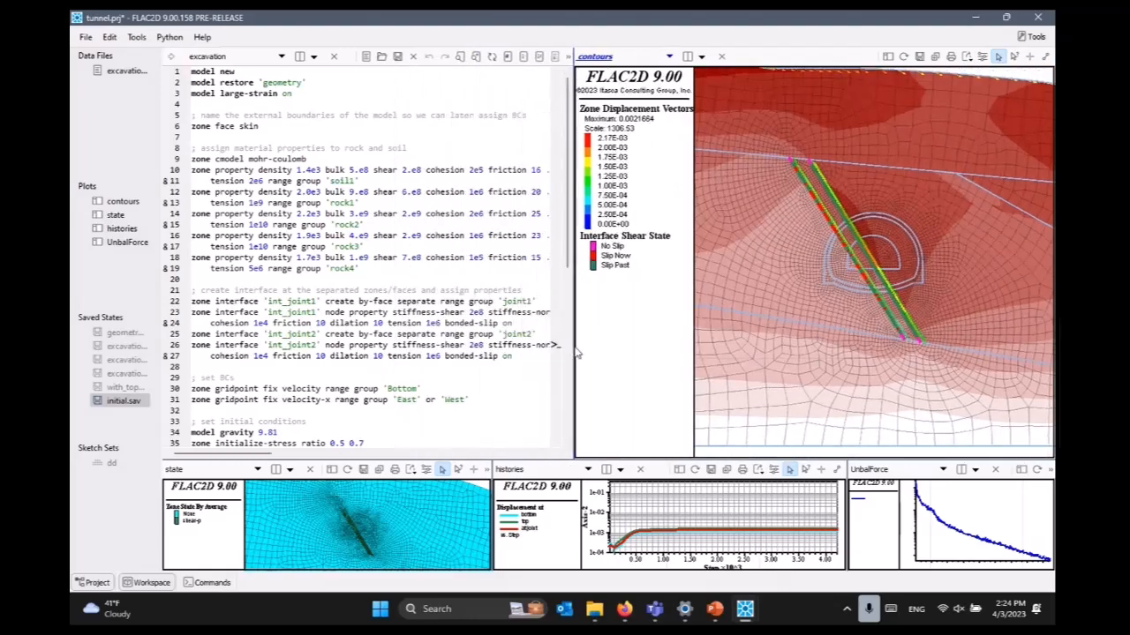
left_click_drag(578, 353, 388, 406)
left_click_drag(461, 456, 440, 330)
scroll(347, 490, "up", 3)
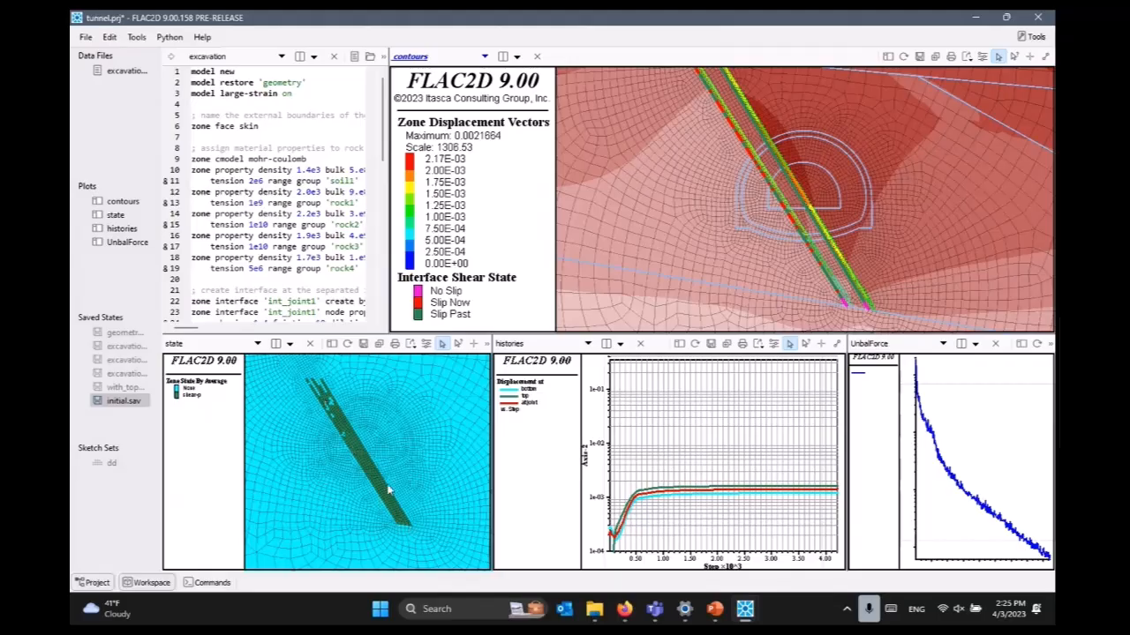
scroll(385, 467, "up", 1)
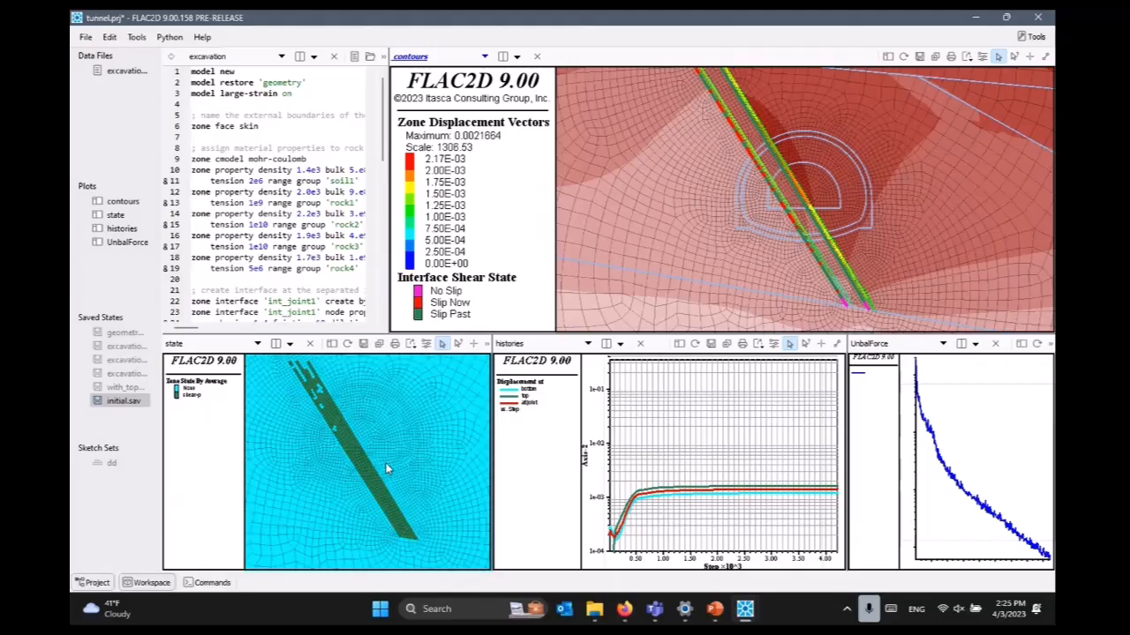
left_click_drag(403, 432, 389, 459)
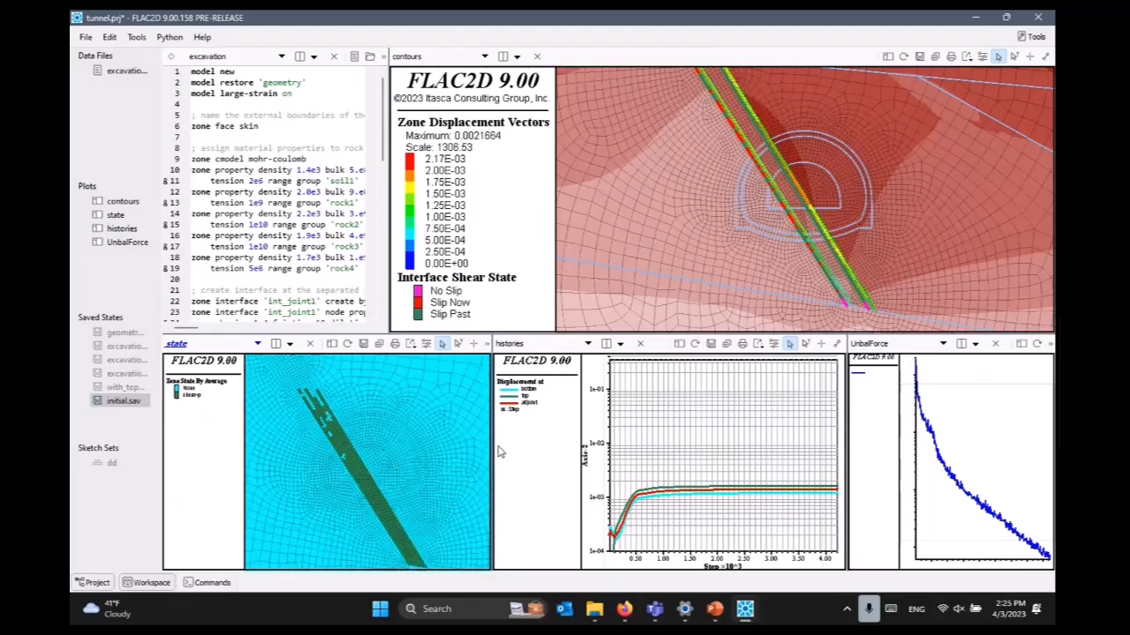
Hide the project pane and read the history, initial equilibrium and three-stage tunnel excavation commands in the excavation data file
left_click(96, 583)
left_click(213, 247)
scroll(213, 249, "down", 7)
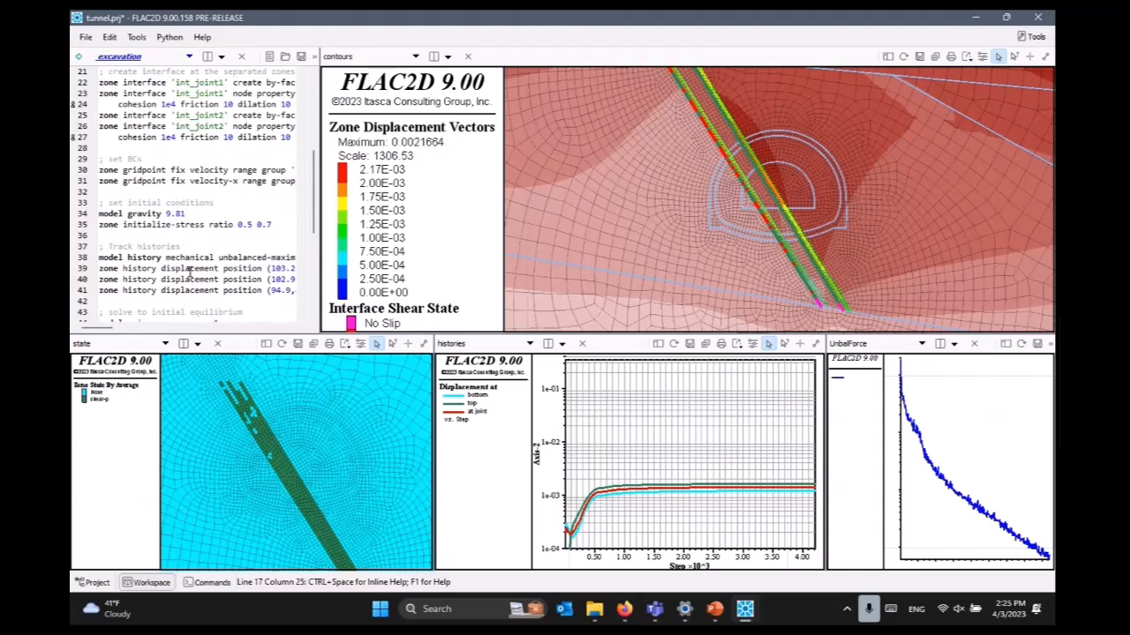
scroll(174, 275, "down", 4)
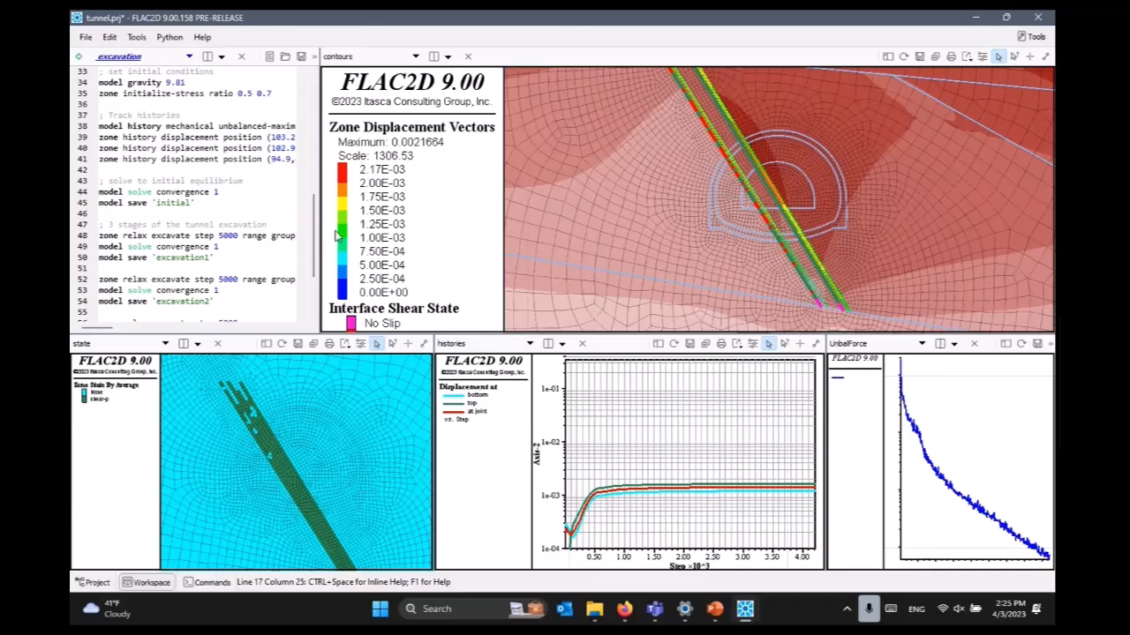
left_click_drag(200, 280, 100, 280)
left_click(227, 303)
scroll(244, 300, "down", 3)
scroll(242, 301, "down", 1)
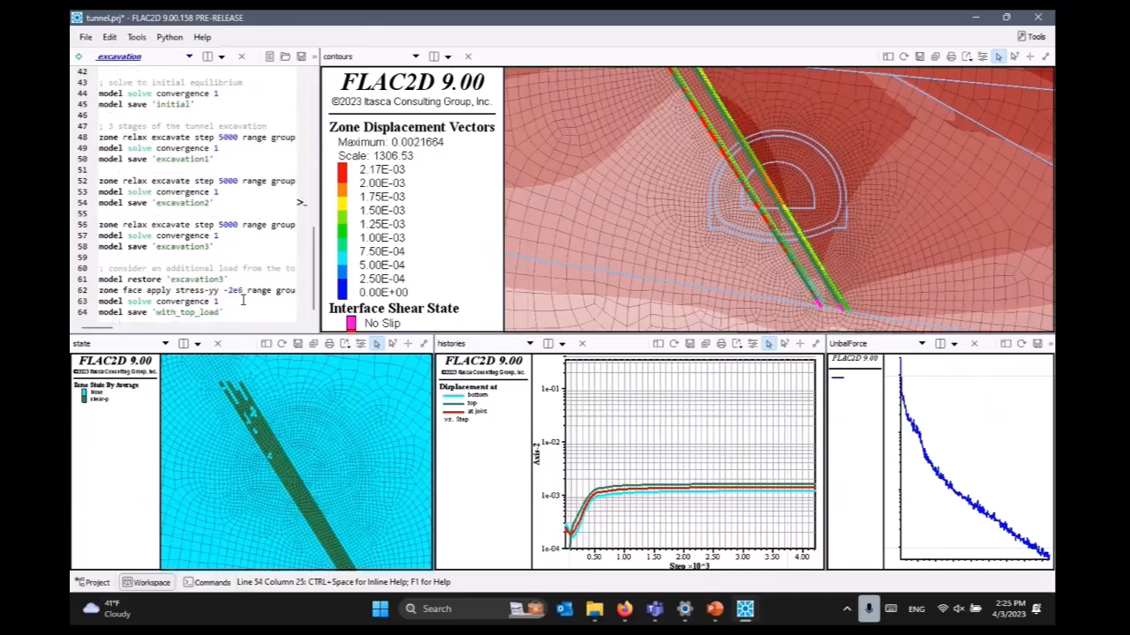
Examine the additional top load commands in the excavation data file, enlarging the text to read the stress-yy load and its range group
left_click_drag(231, 313, 80, 279)
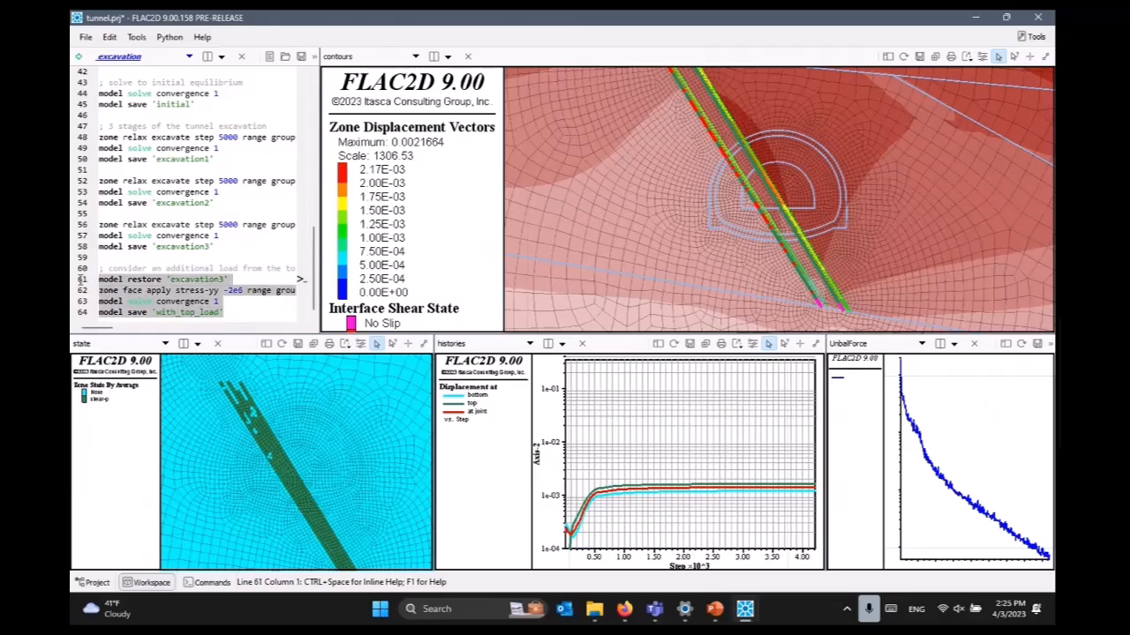
left_click(173, 279)
left_click_drag(220, 292, 181, 293)
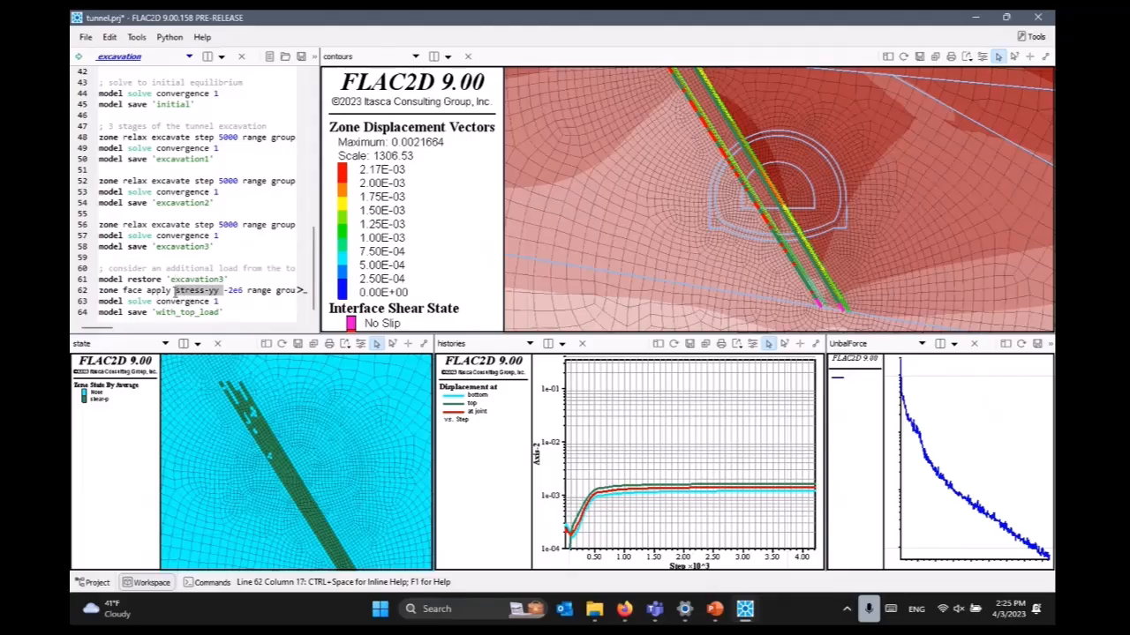
scroll(223, 280, "up", 4, "ctrl")
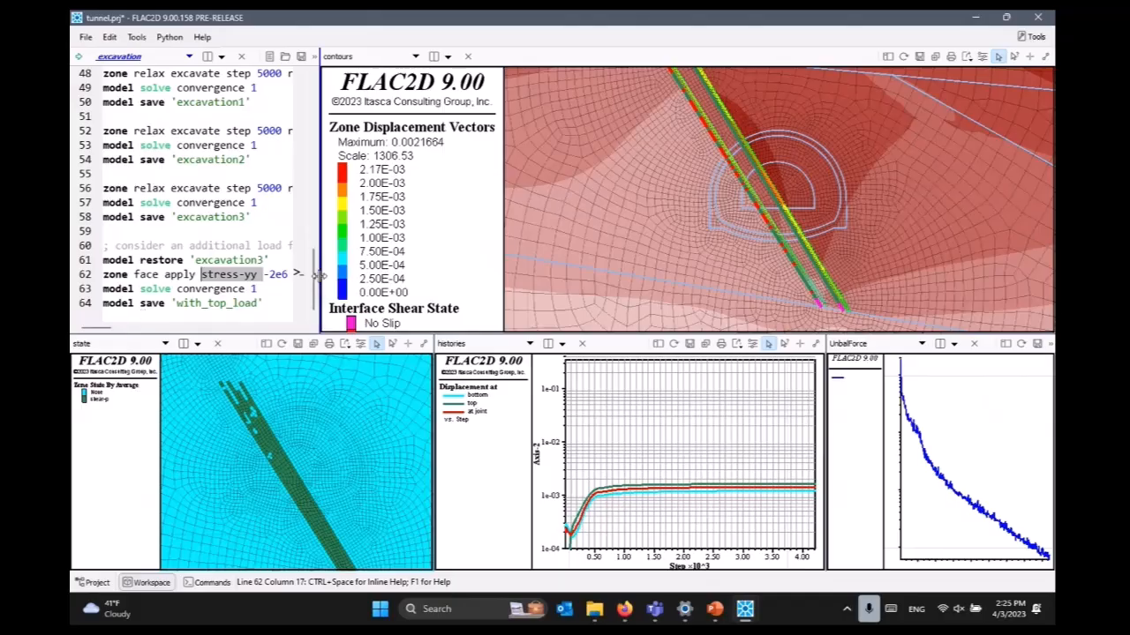
left_click_drag(321, 282, 496, 271)
left_click(424, 276)
left_click_drag(425, 276, 332, 278)
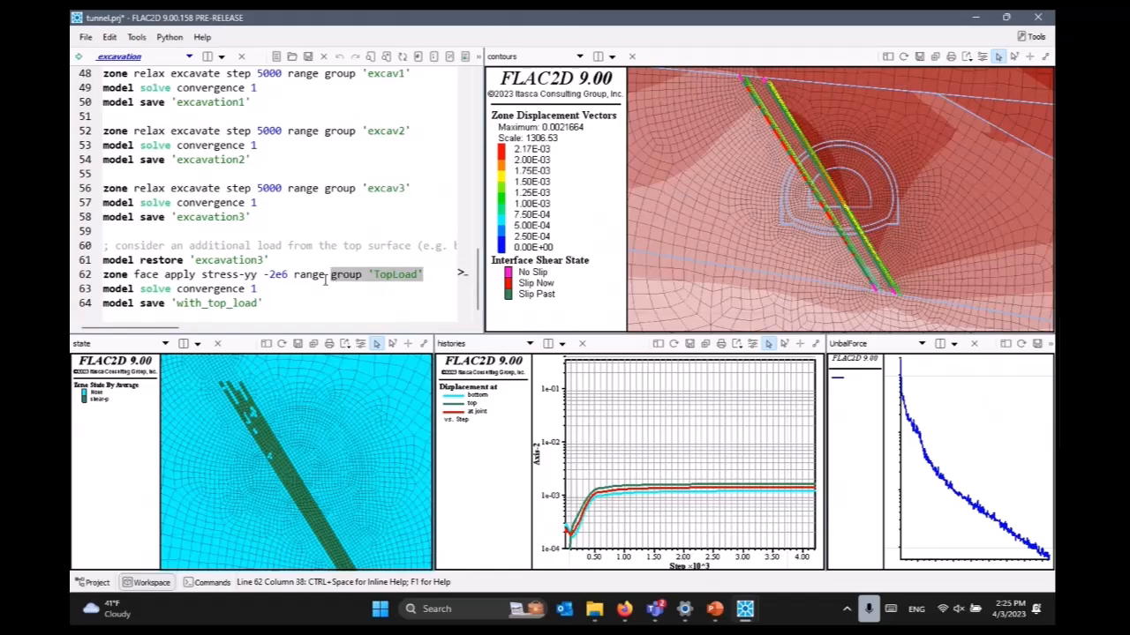
Narrow the excavation data file's view and run the data file
left_click_drag(487, 265, 361, 257)
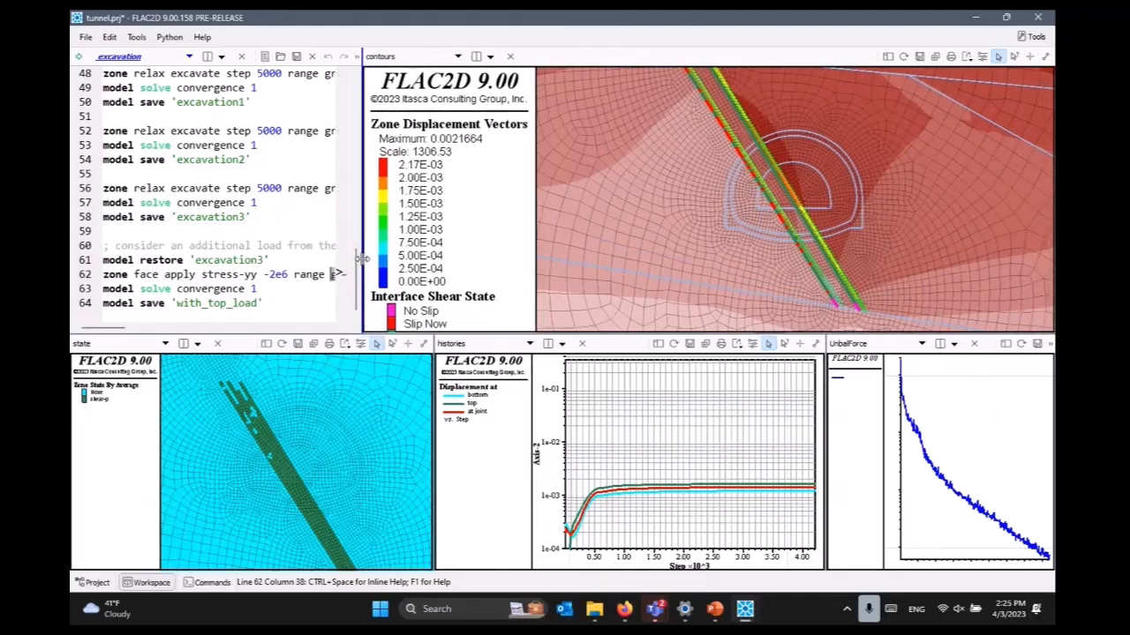
left_click(242, 214)
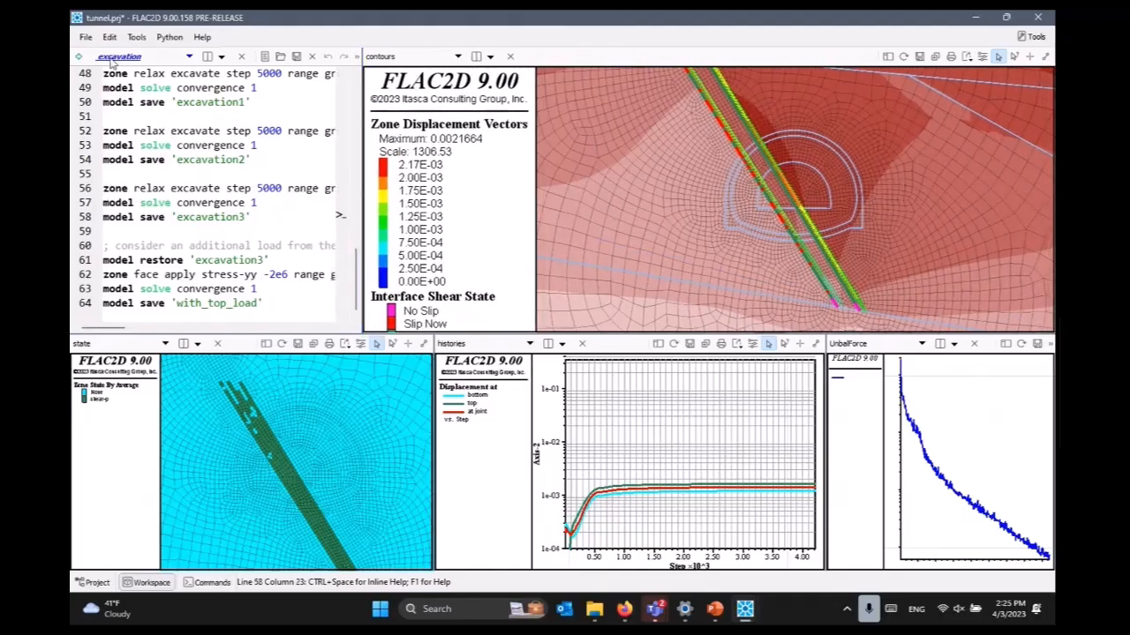
left_click(78, 58)
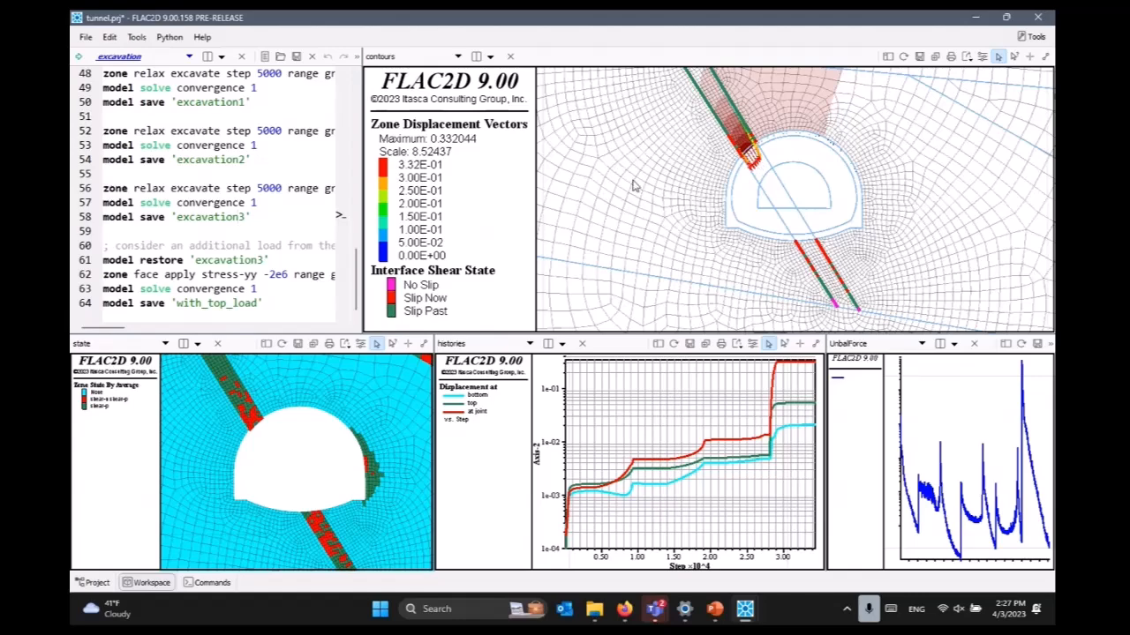
Examine the shear failure zones around the tunnel and in the nearby rock layer in the state plot
scroll(274, 458, "down", 4)
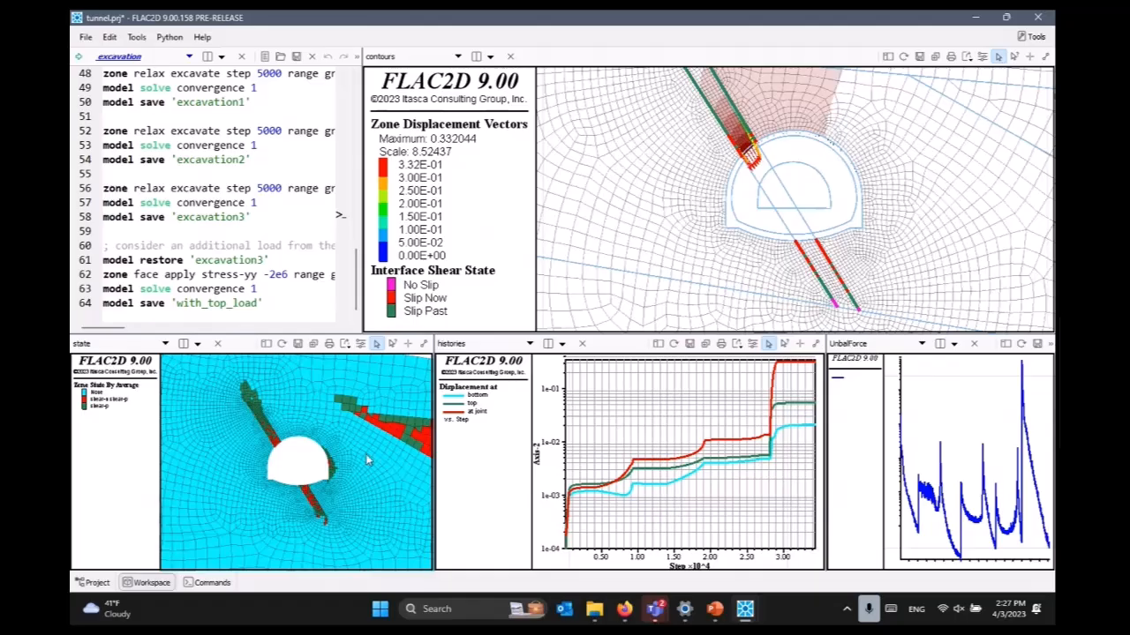
left_click_drag(371, 455, 217, 448)
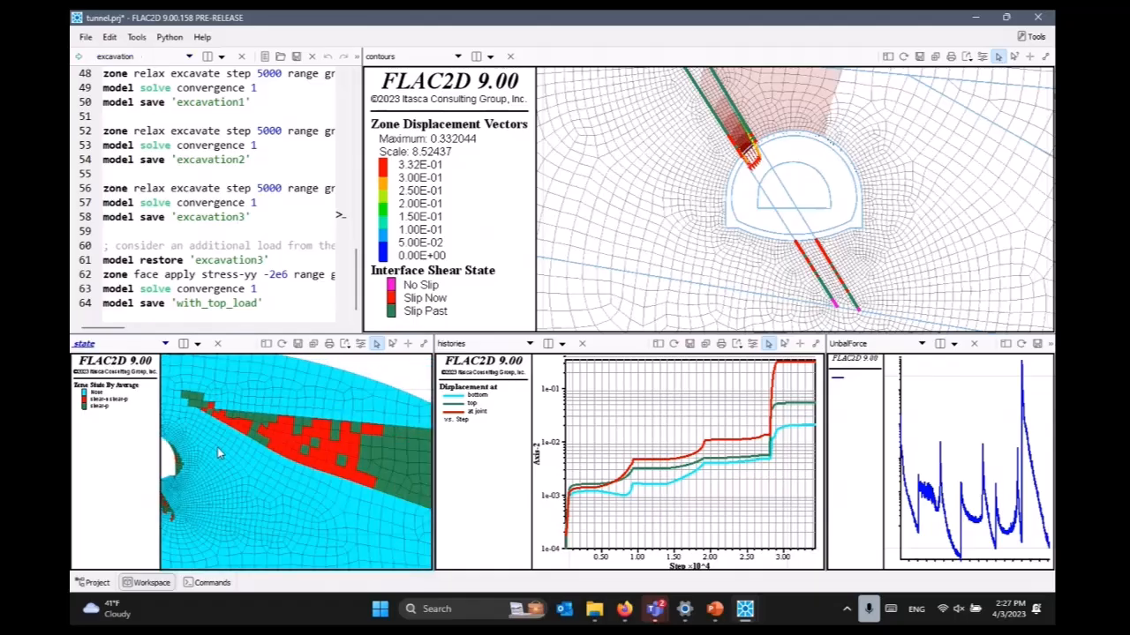
left_click_drag(343, 449, 380, 449)
scroll(274, 438, "down", 2)
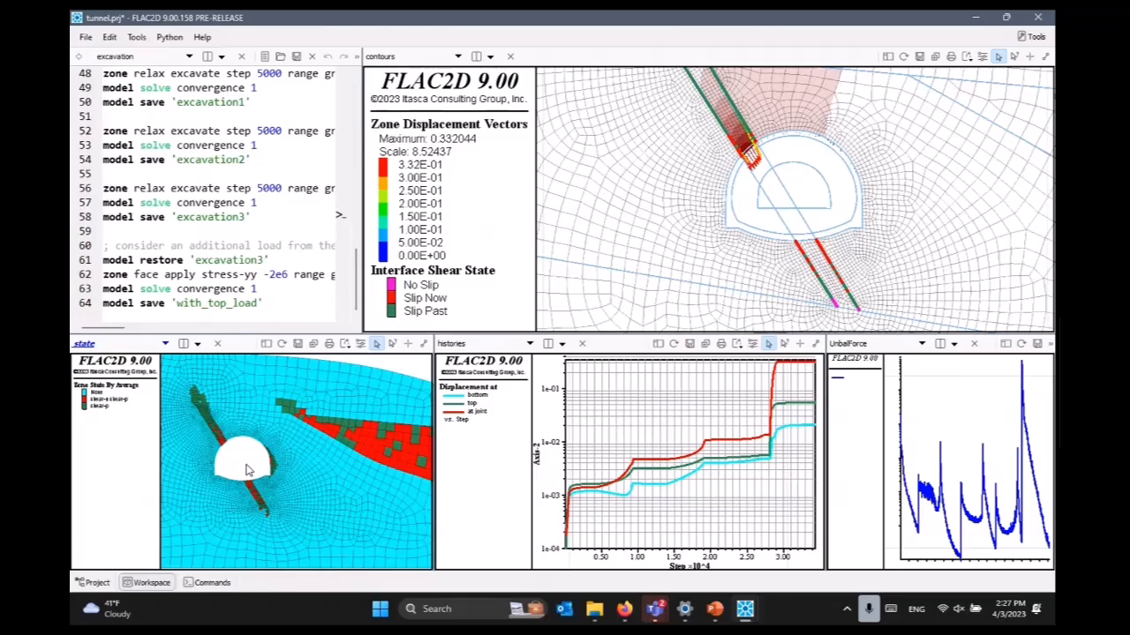
scroll(226, 481, "up", 1)
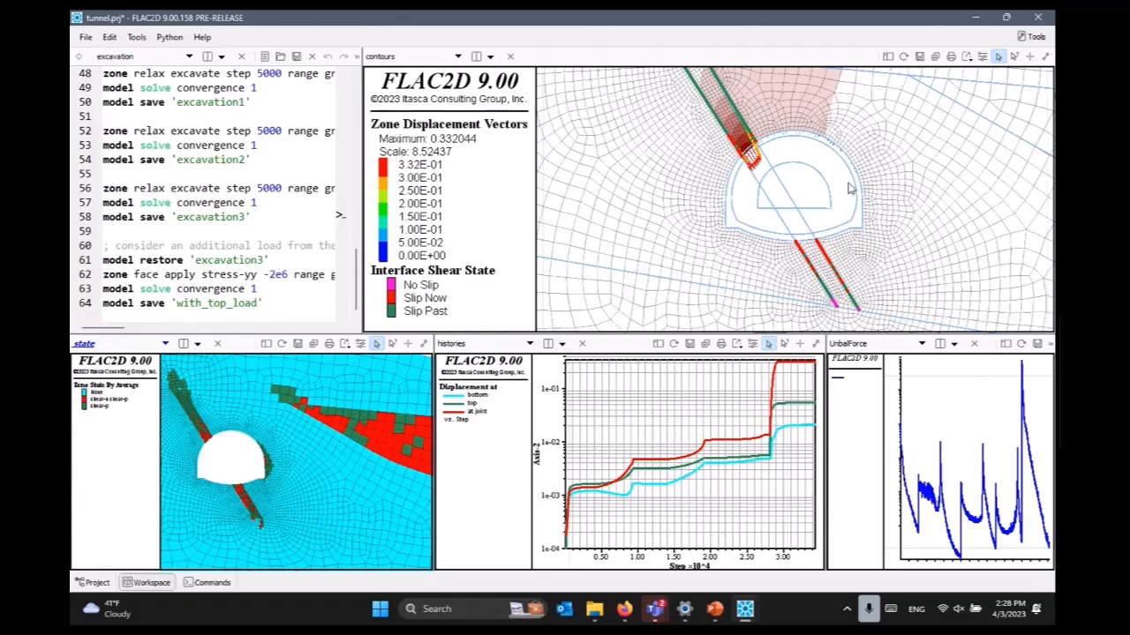
Hide the Zone Displacement Vectors in the contours plot and view the jointed block at the tunnel's roof close up
scroll(747, 141, "up", 6)
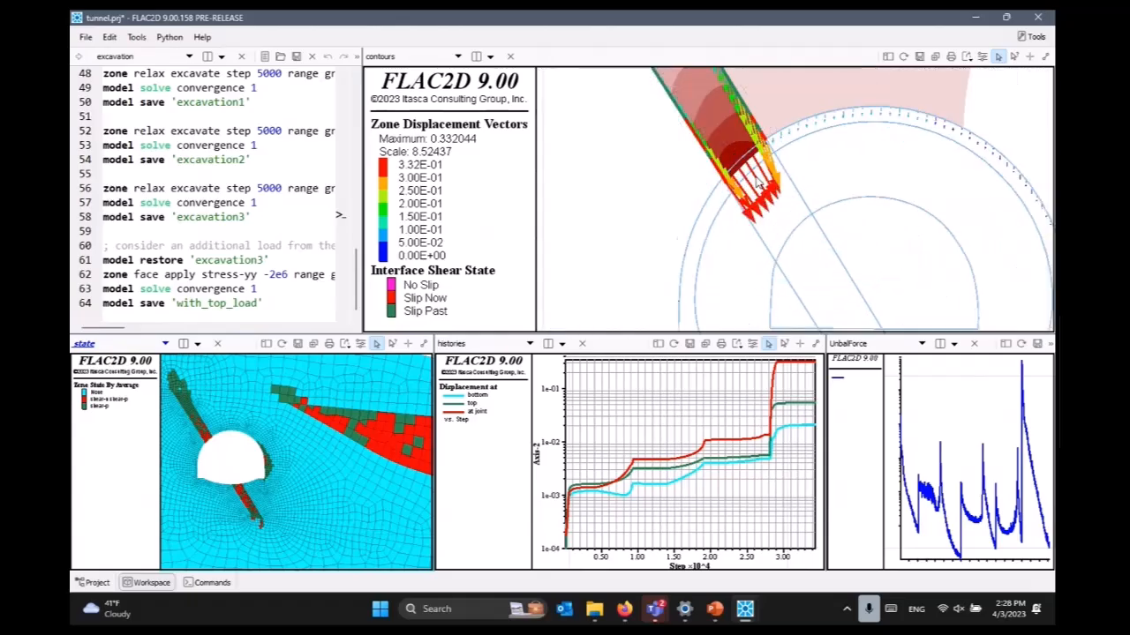
scroll(746, 179, "up", 4)
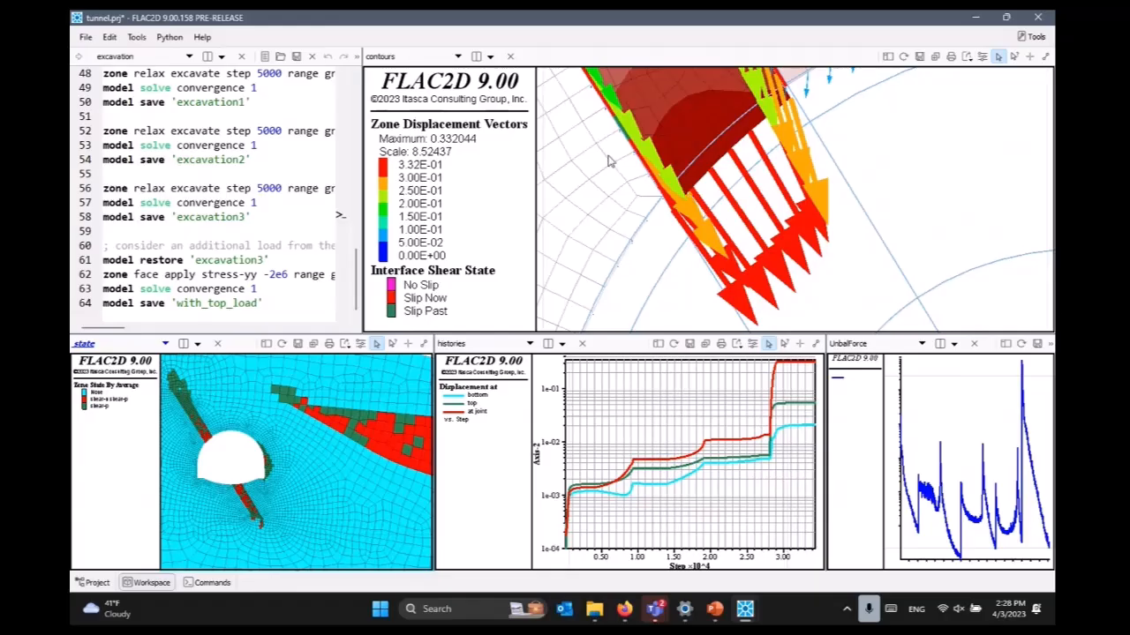
left_click(1035, 37)
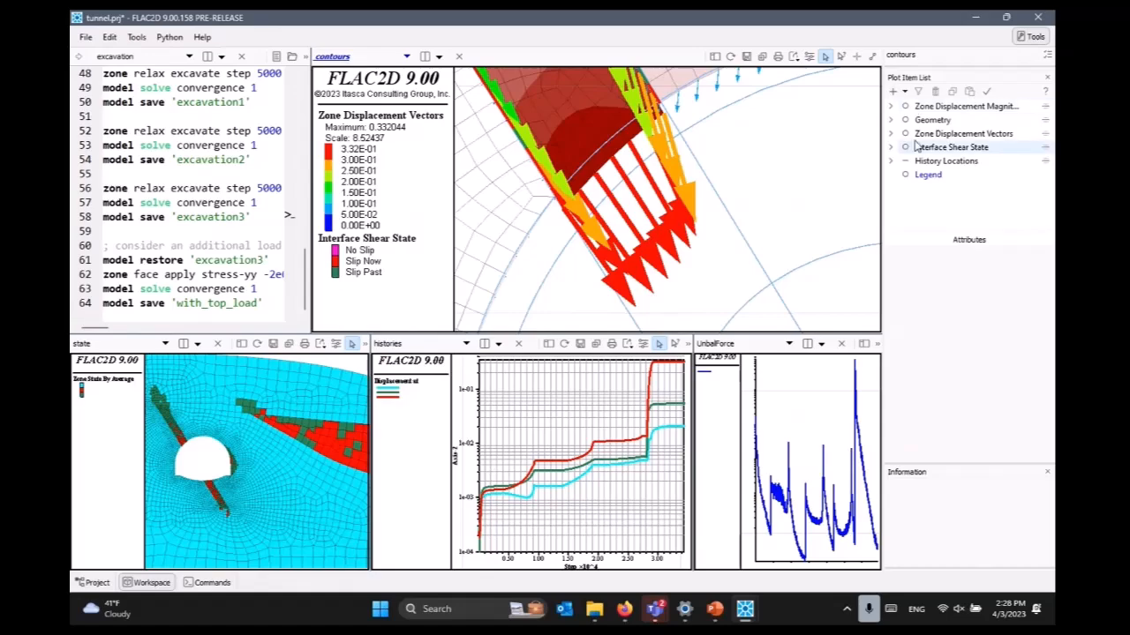
left_click(906, 134)
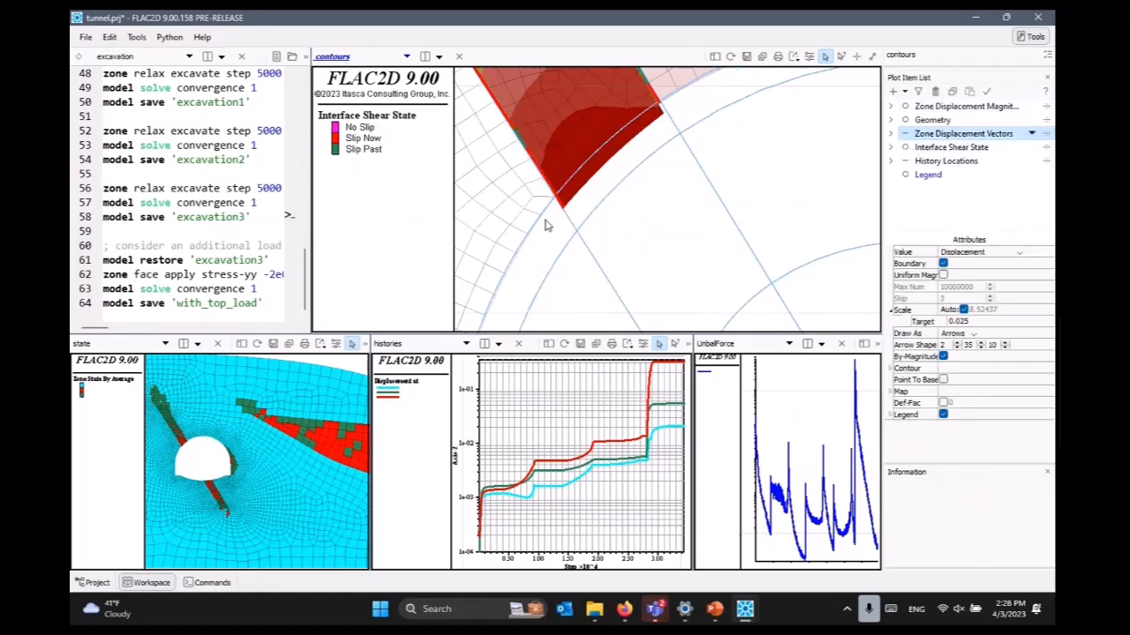
Hide the Geometry in the contours plot and view the lower tip of the jointed roof block close up
scroll(551, 217, "up", 4)
left_click_drag(552, 213, 722, 173)
left_click_drag(610, 180, 683, 160)
scroll(683, 160, "up", 4)
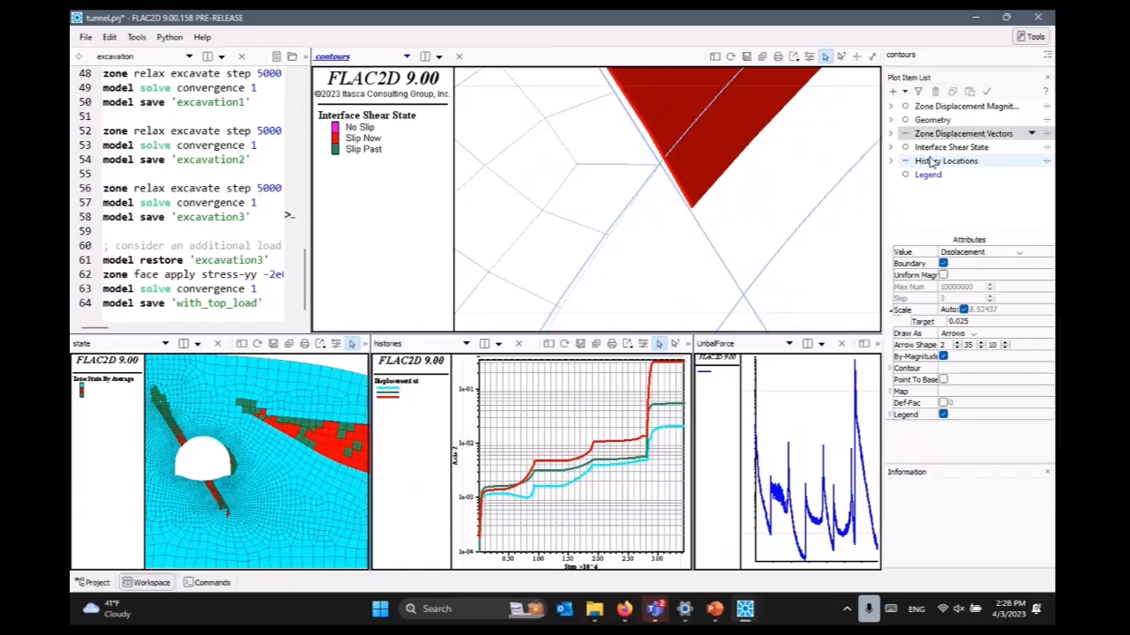
left_click(907, 120)
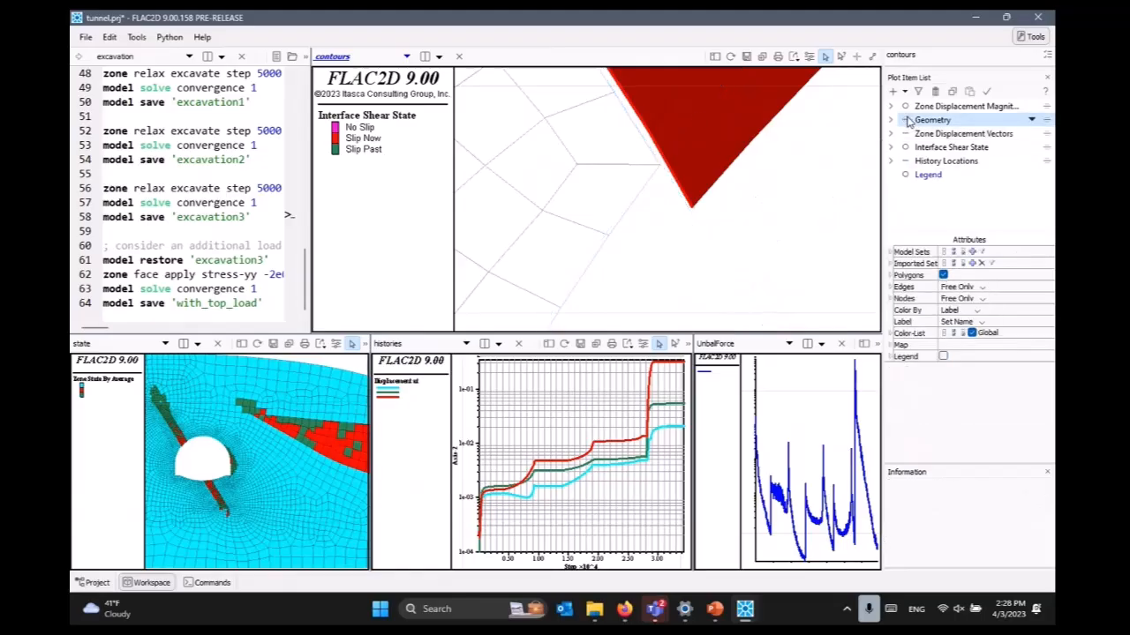
scroll(739, 161, "up", 3)
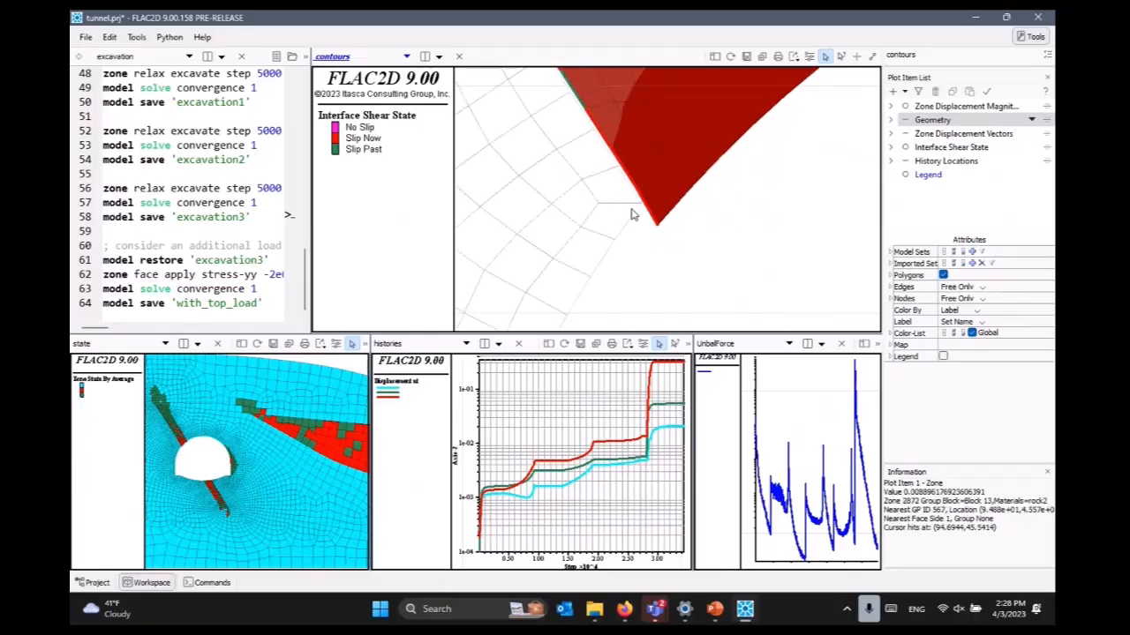
Examine the slip state along the joints bounding the roof block, from its lower edge out to the whole tunnel
scroll(637, 207, "down", 2)
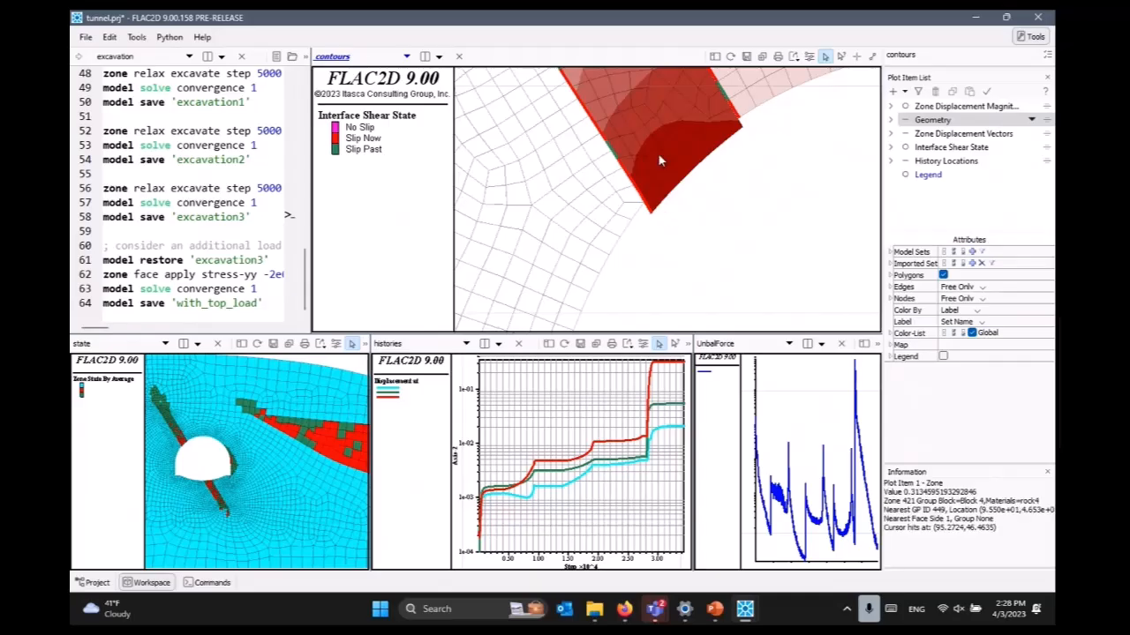
scroll(657, 153, "up", 2)
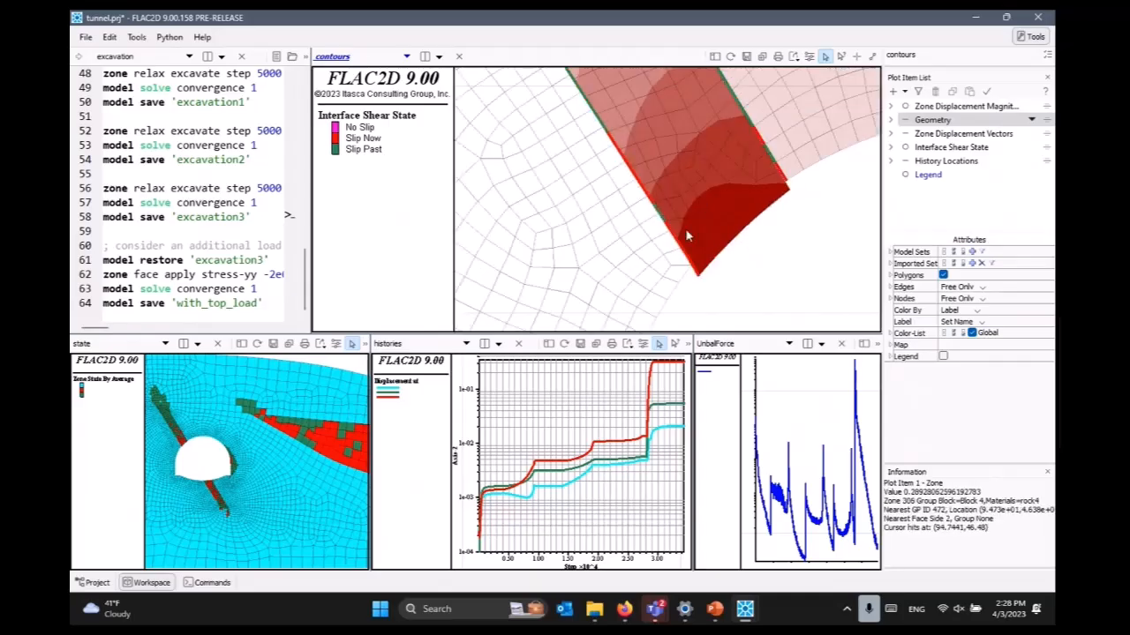
scroll(662, 231, "down", 3)
scroll(649, 193, "down", 4)
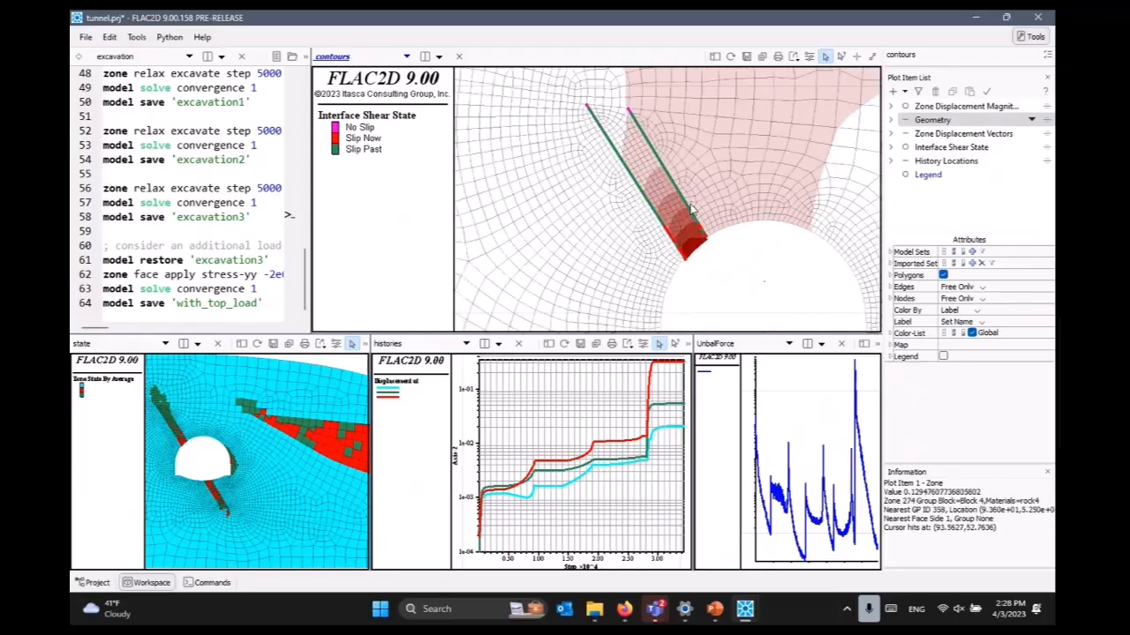
scroll(698, 210, "down", 3)
scroll(691, 204, "up", 1)
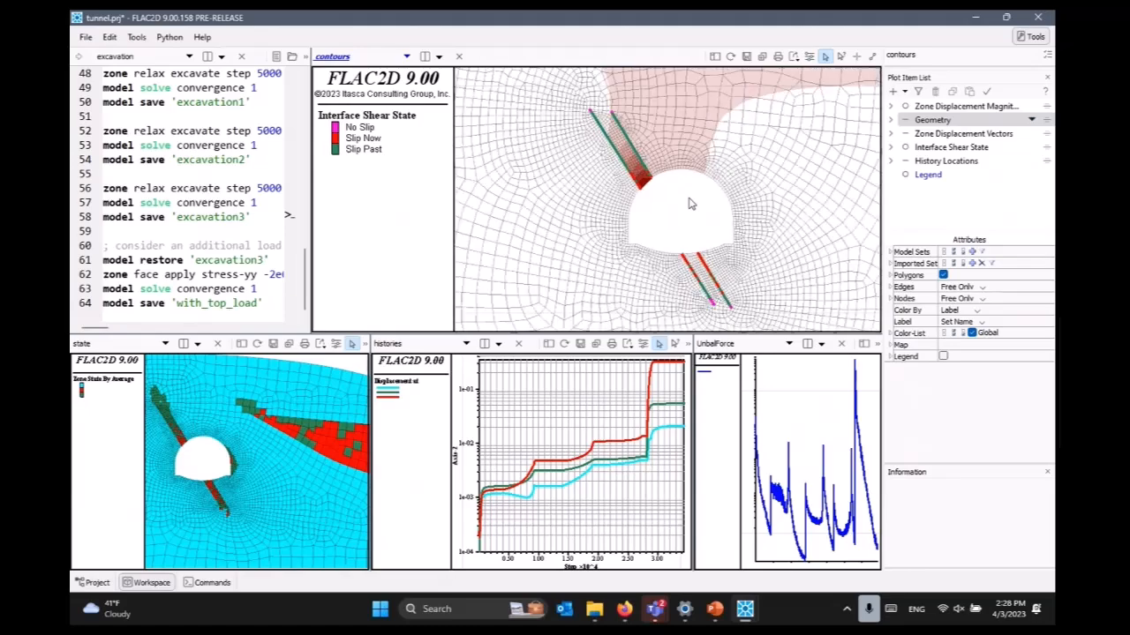
Show the Geometry and the Zone Displacement Vectors again in the contours plot
left_click(905, 161)
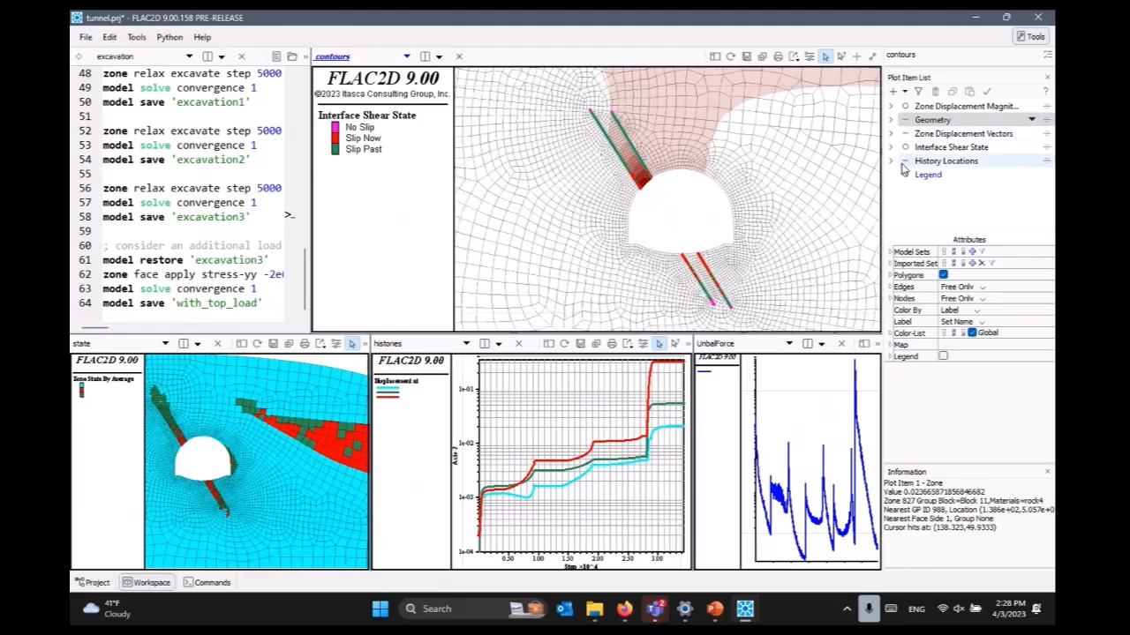
left_click(905, 119)
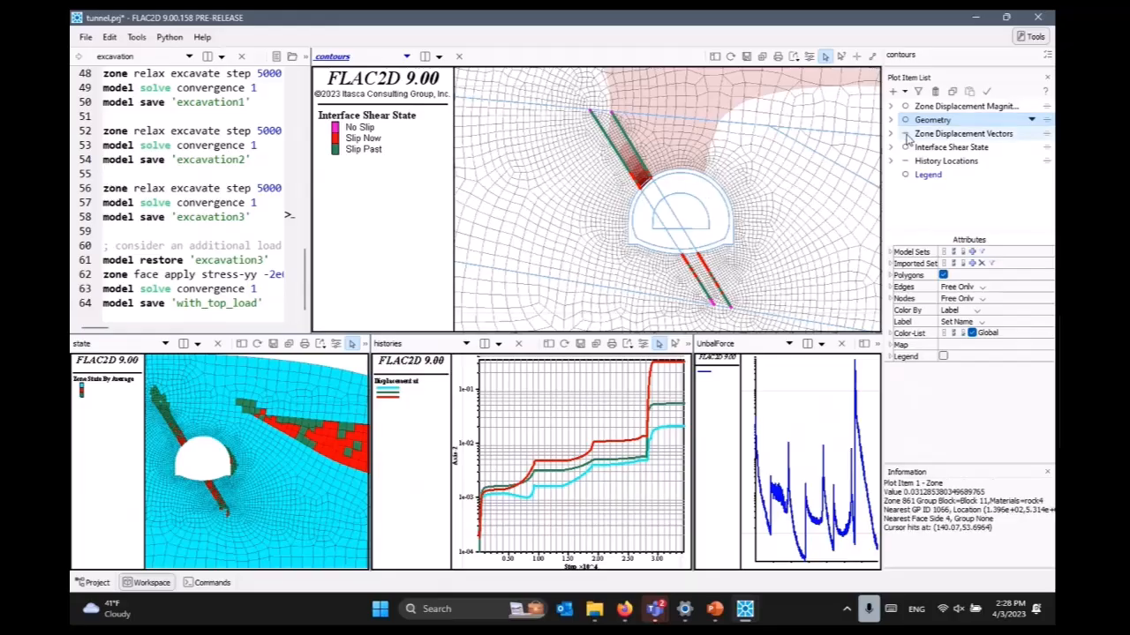
left_click(904, 133)
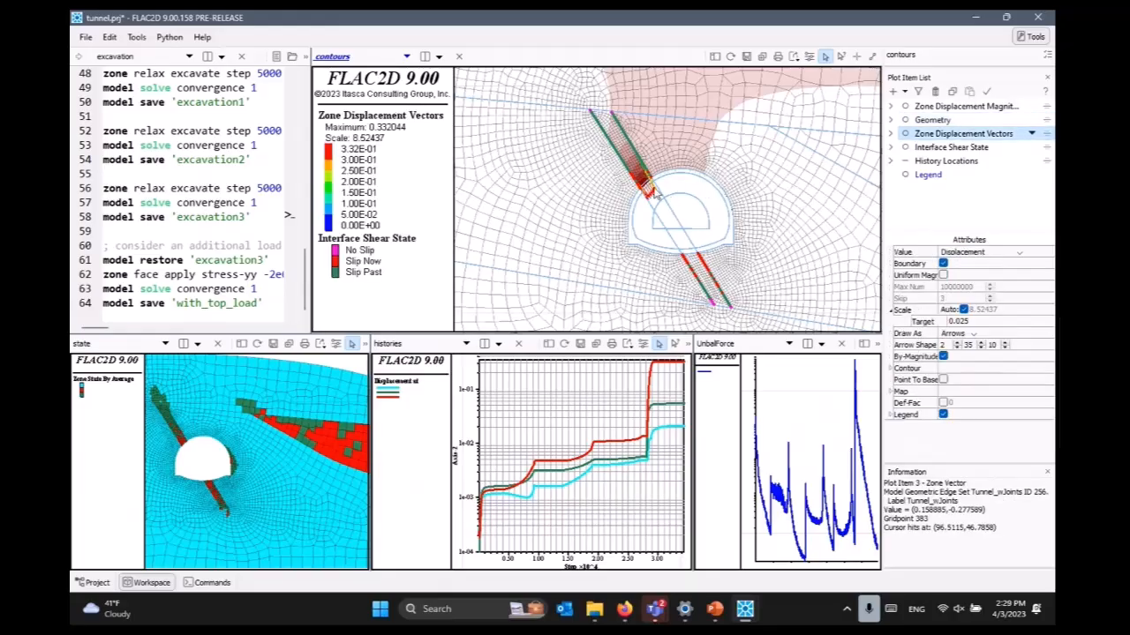
Turn off Boundary for the Zone Displacement Vectors, set their Skip to 1, and view the vectors around the whole tunnel
left_click(942, 264)
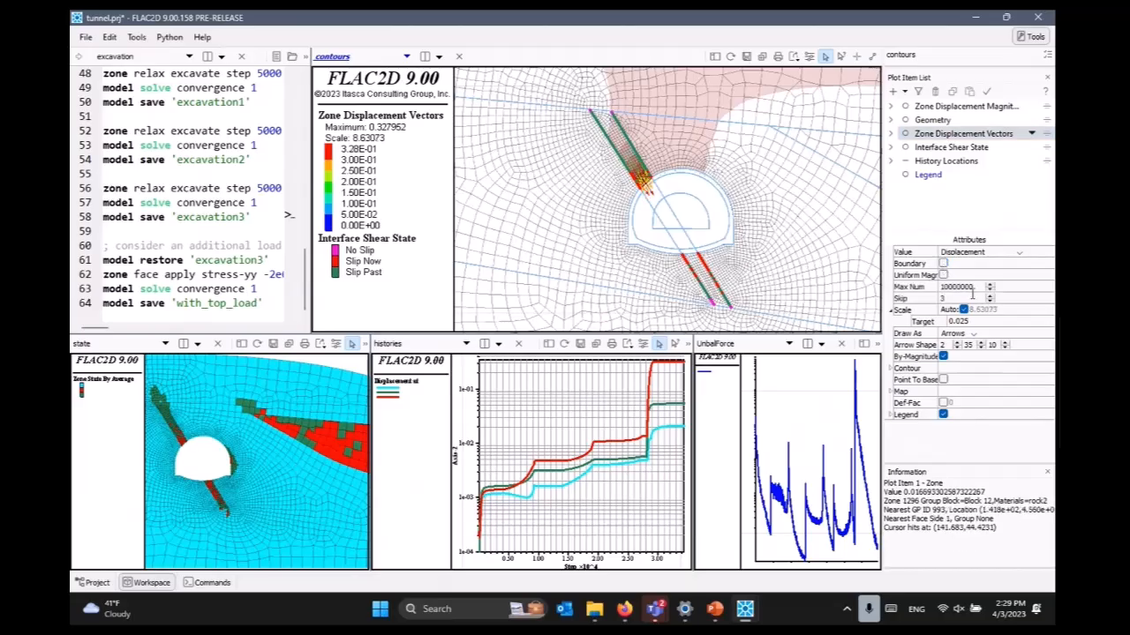
scroll(650, 182, "up", 5)
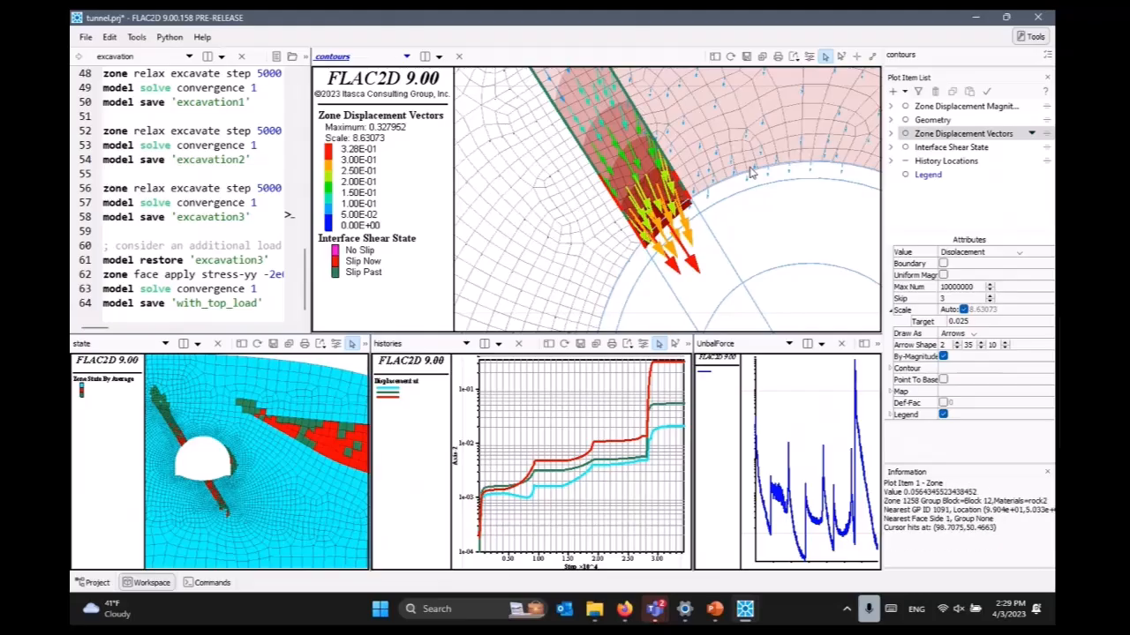
left_click(957, 299)
scroll(952, 298, "down", 2)
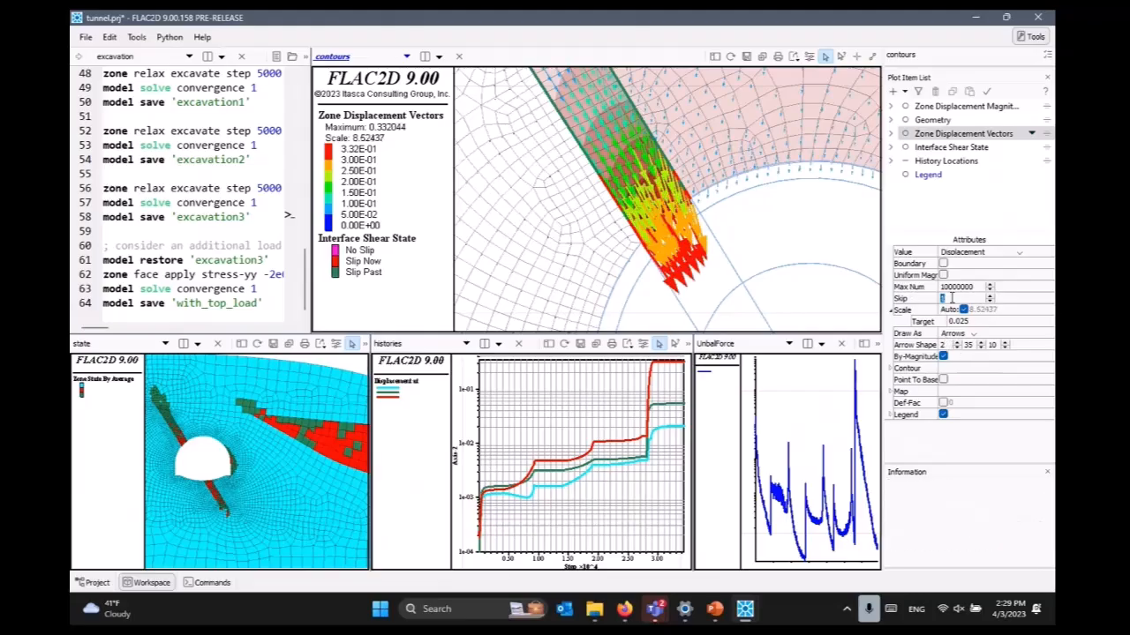
scroll(823, 201, "down", 2)
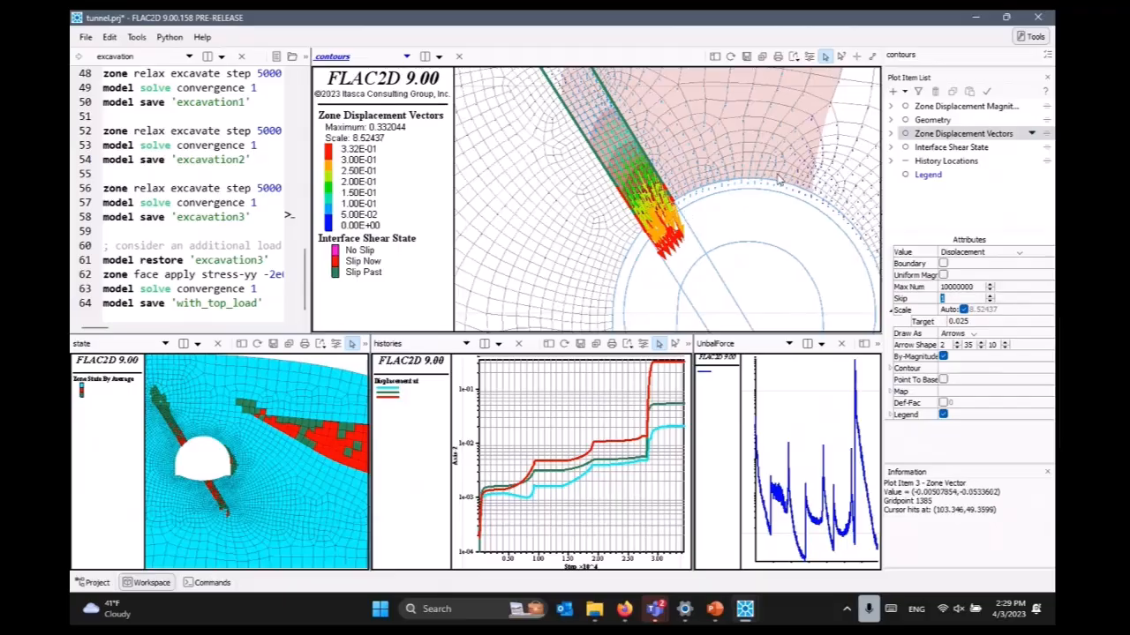
scroll(823, 201, "down", 5)
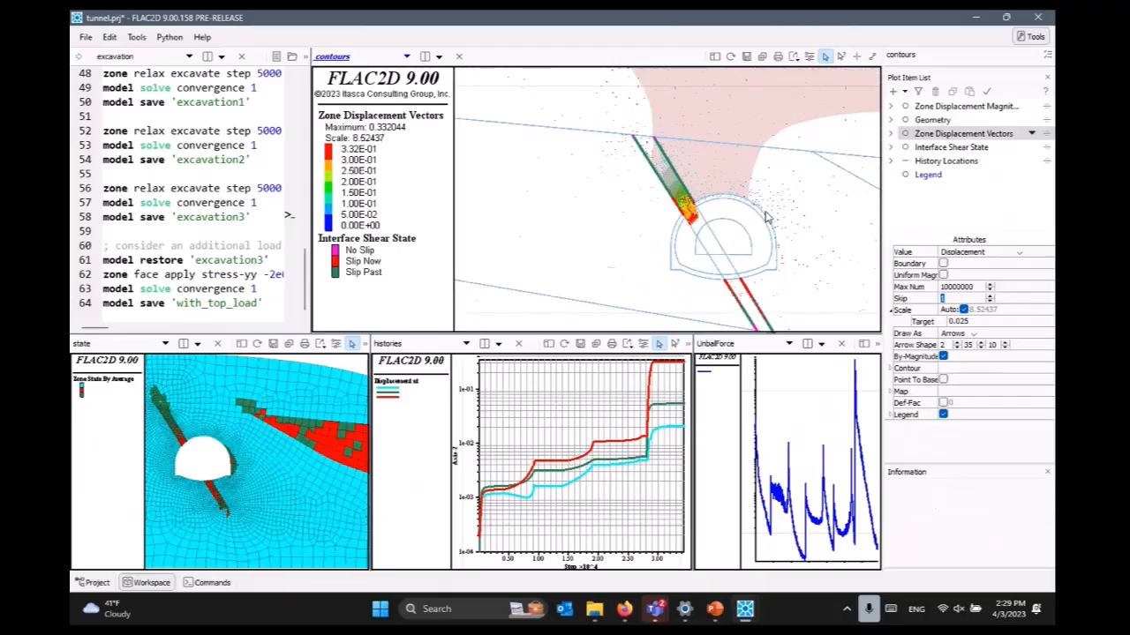
left_click_drag(783, 212, 711, 208)
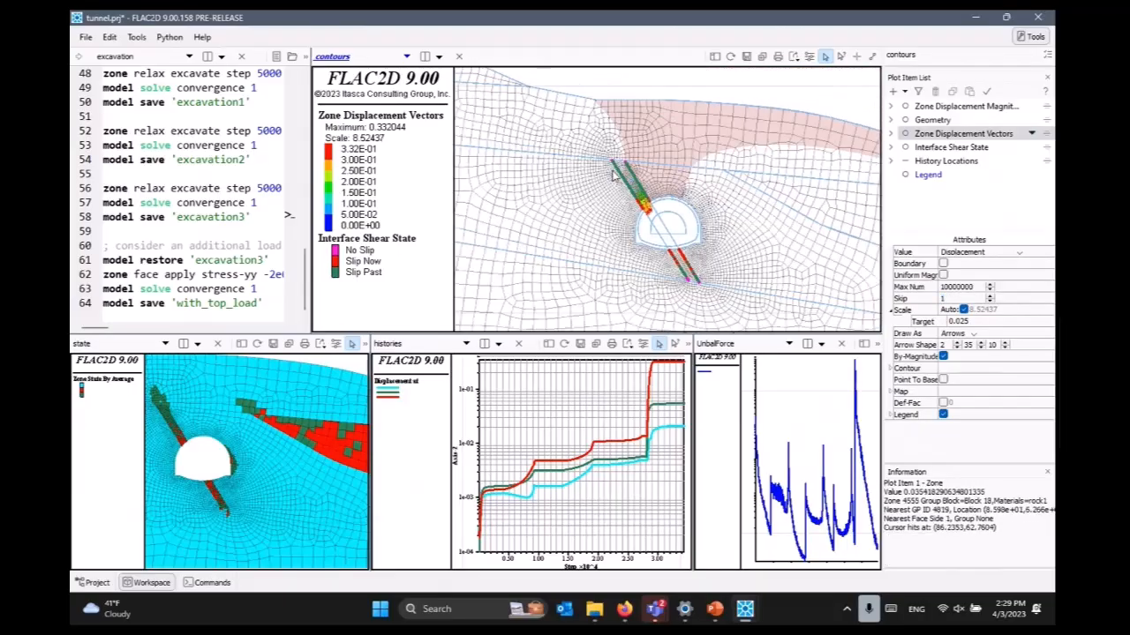